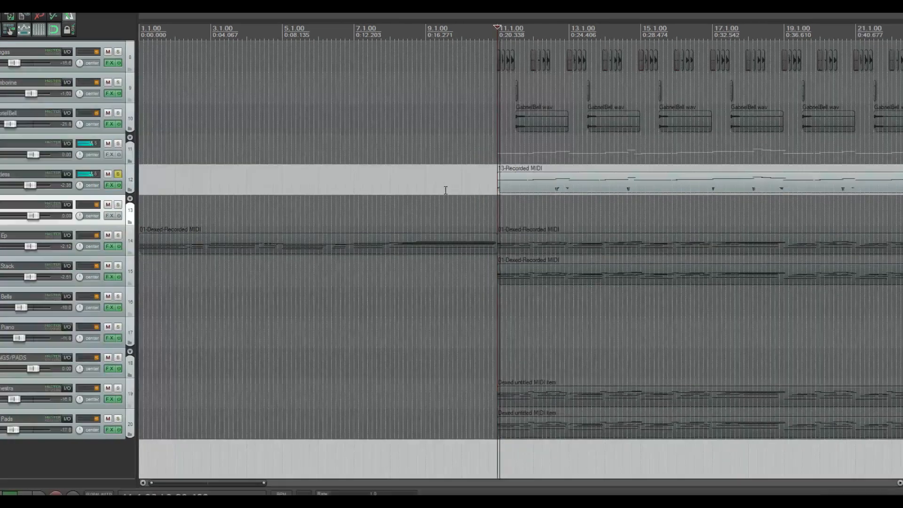
Open the Fretless track's effects chain and look through midiCurve, MIDI Transpose Notes and Xpand!2.
scroll(654, 232, "down", 3)
scroll(668, 229, "down", 2)
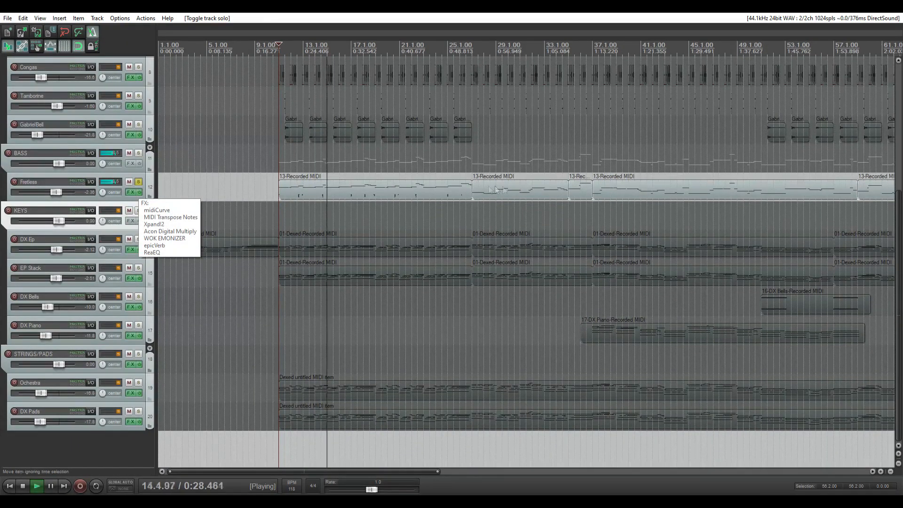
scroll(604, 187, "down", 3)
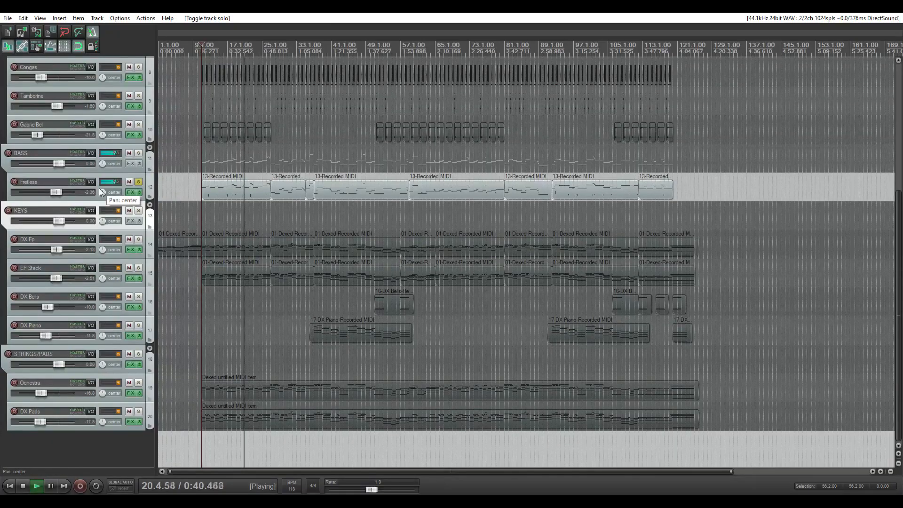
left_click(130, 192)
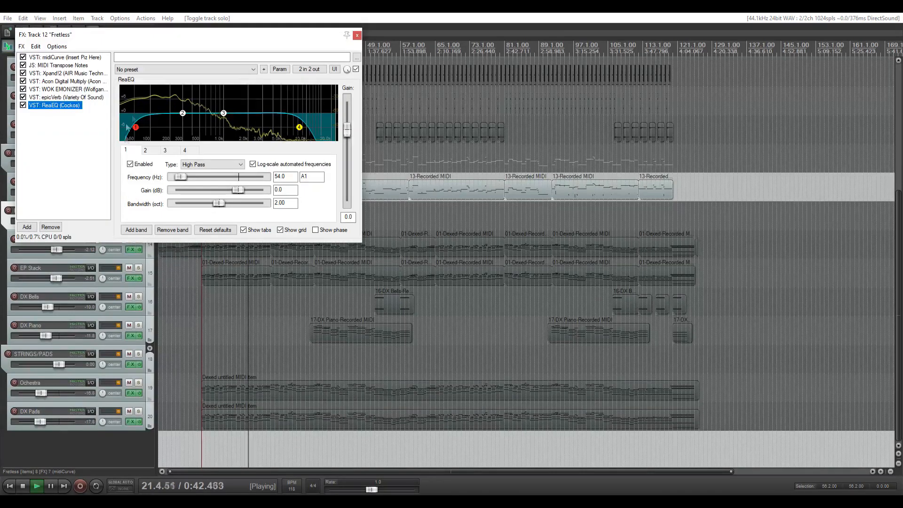
left_click(85, 57)
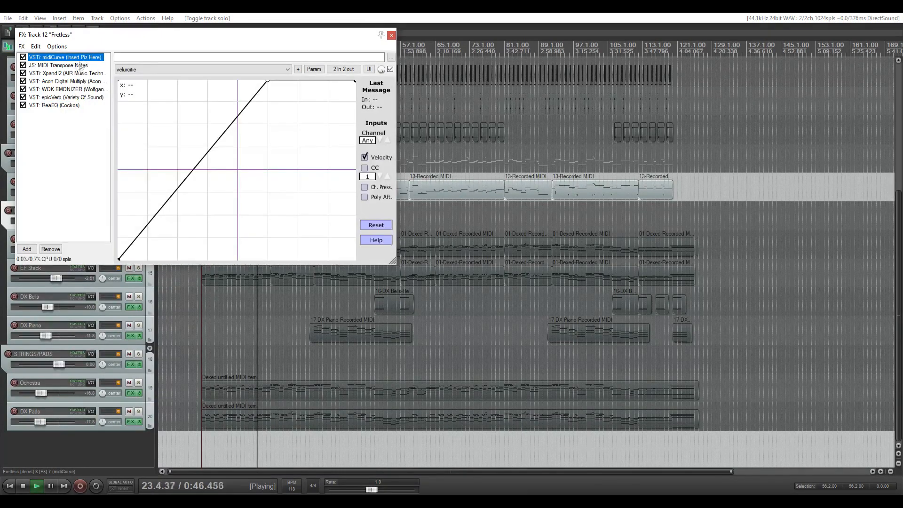
left_click(77, 65)
left_click(69, 74)
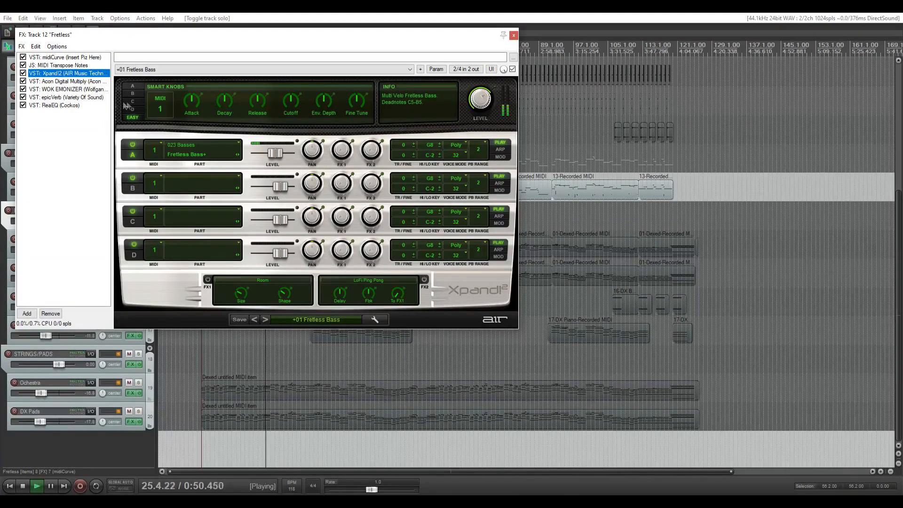
Bypass Acon Digital Multiply, WOK Emonizer, epicVerb and ReaEQ, and play the dry Fretless bass.
left_click(23, 81)
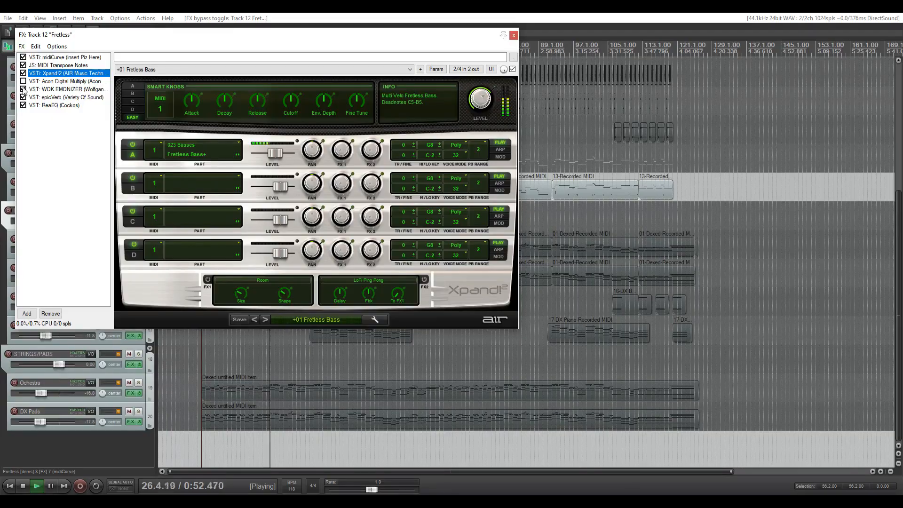
left_click(23, 89)
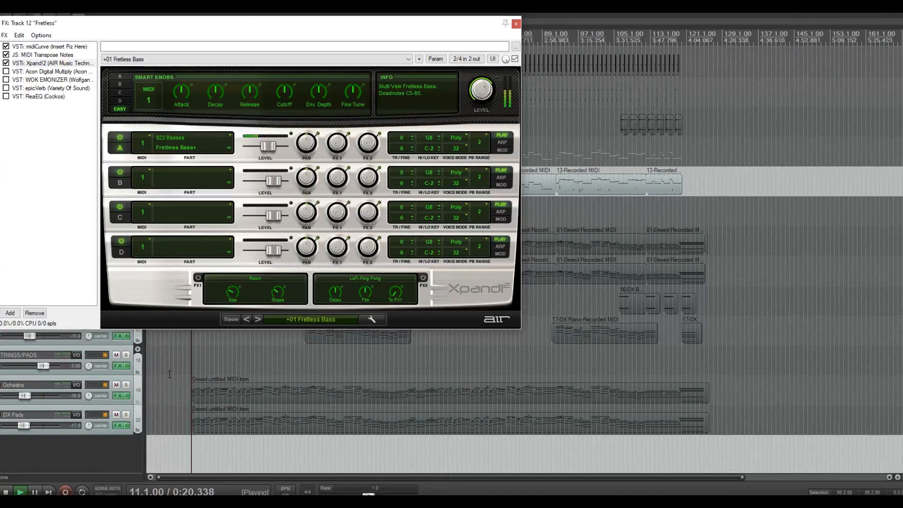
key("space")
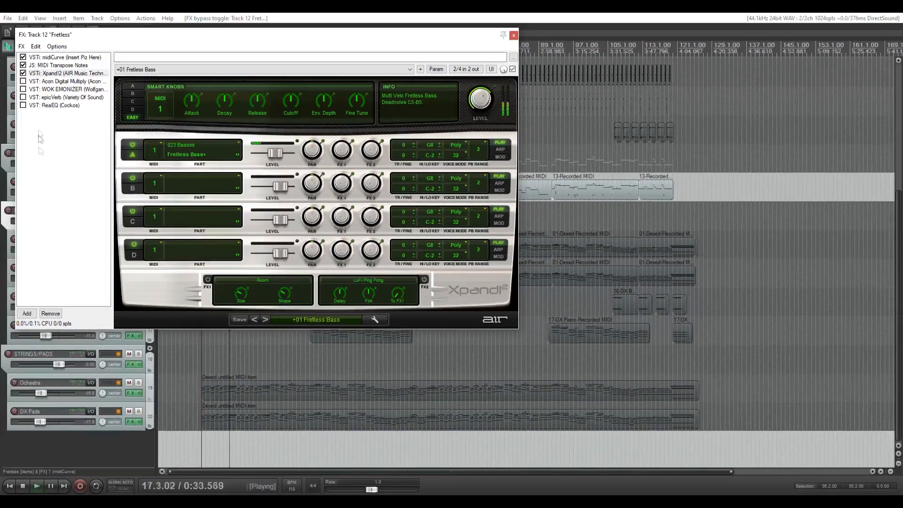
key("space")
Enable Acon Digital Multiply, show its settings and play the Fretless bass through it.
left_click(23, 81)
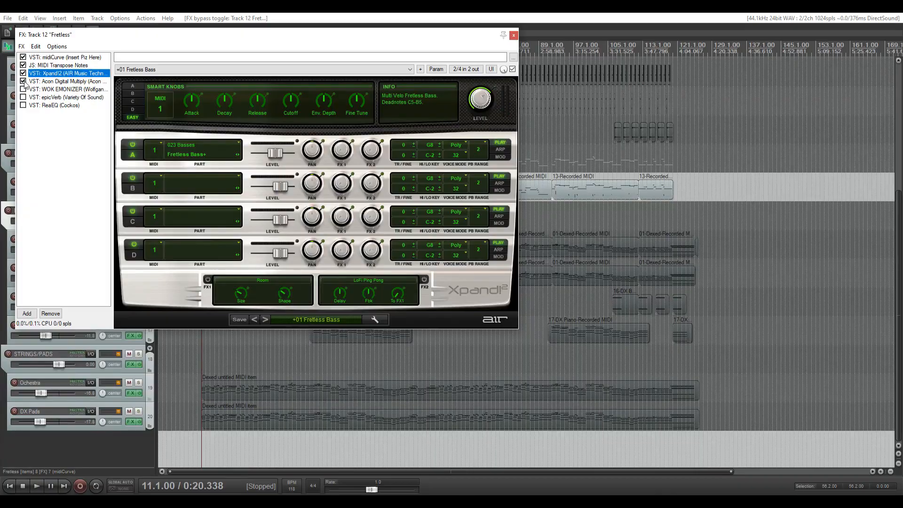
left_click(53, 86)
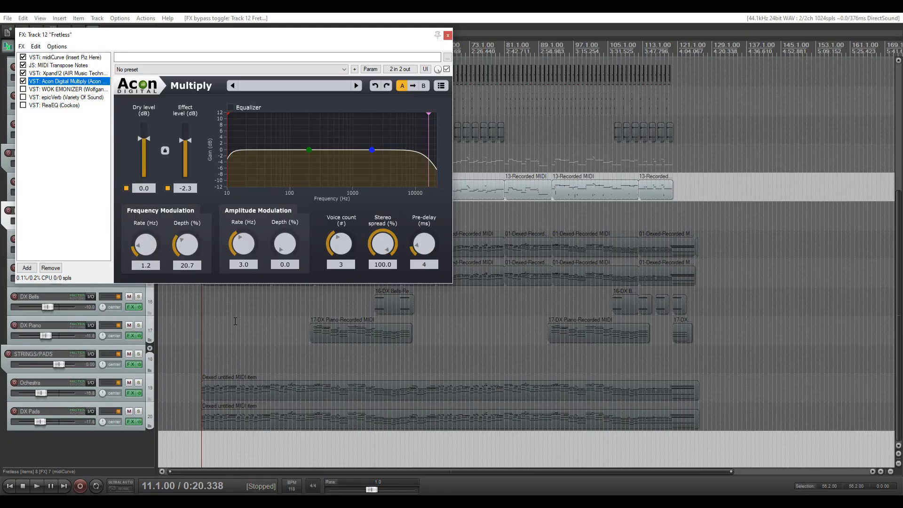
key("space")
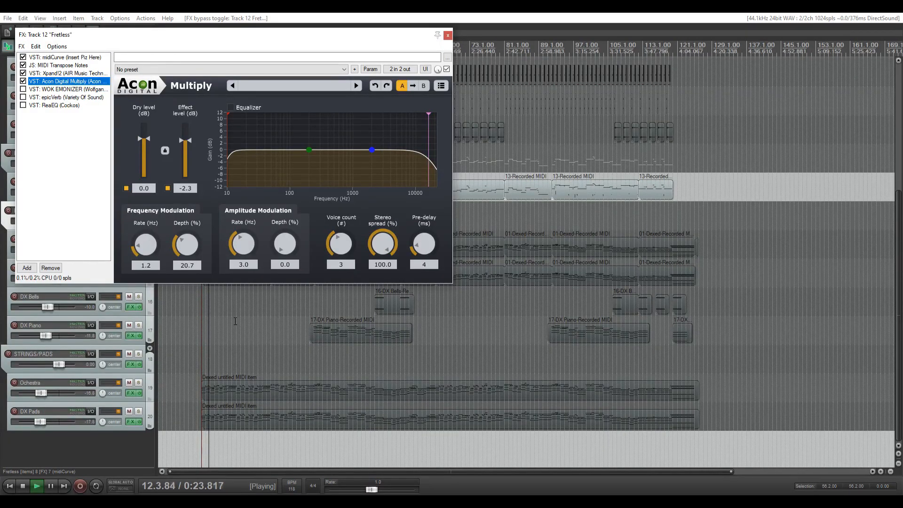
key("space")
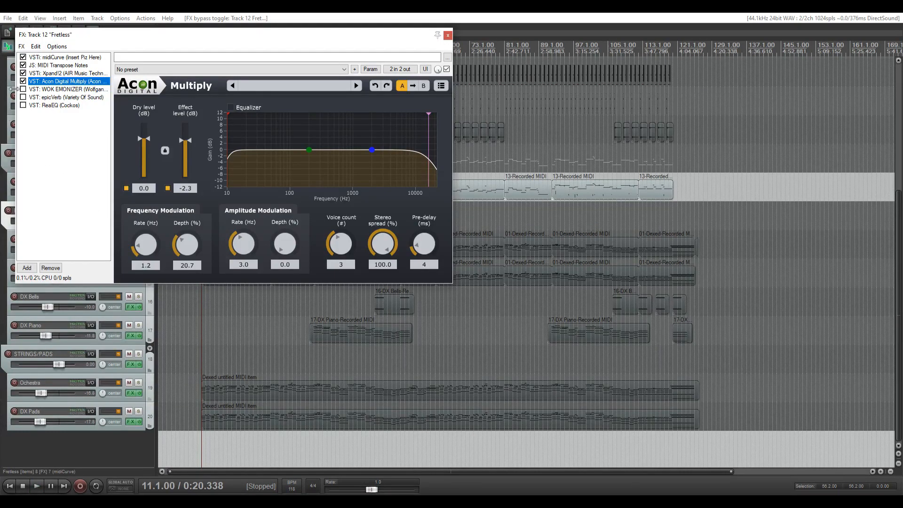
Show WOK Emonizer and enable it during playback to compare the bass without and with it.
left_click(47, 90)
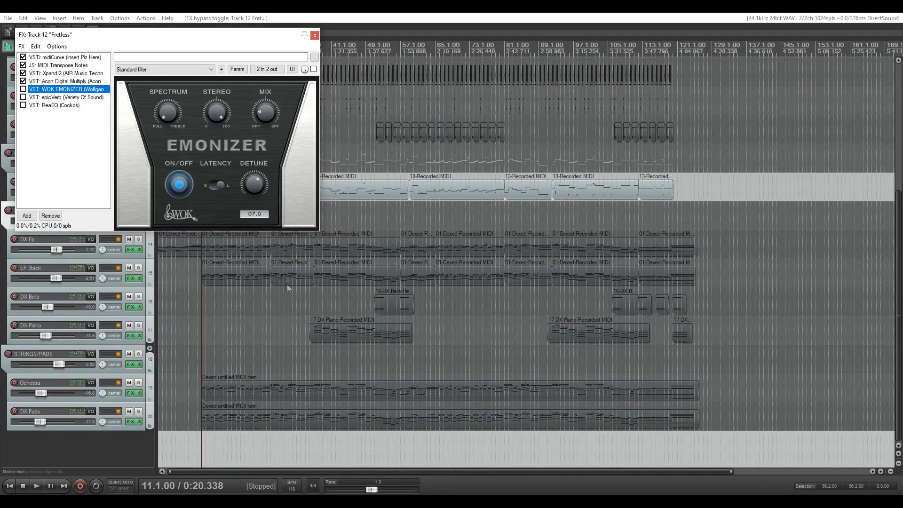
key("space")
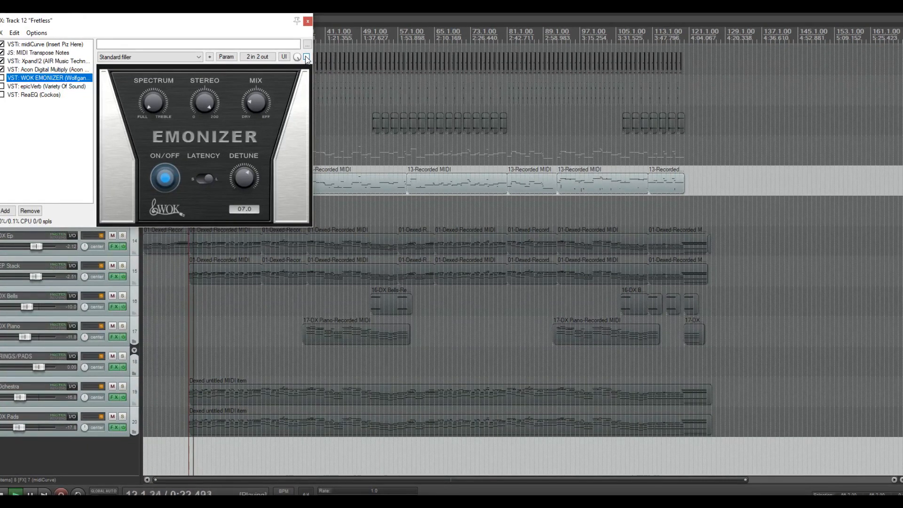
left_click(307, 57)
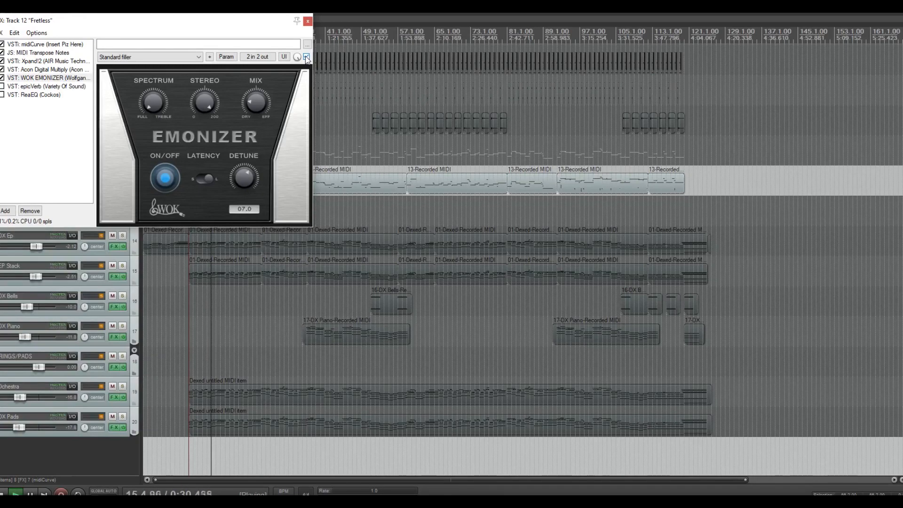
key("space")
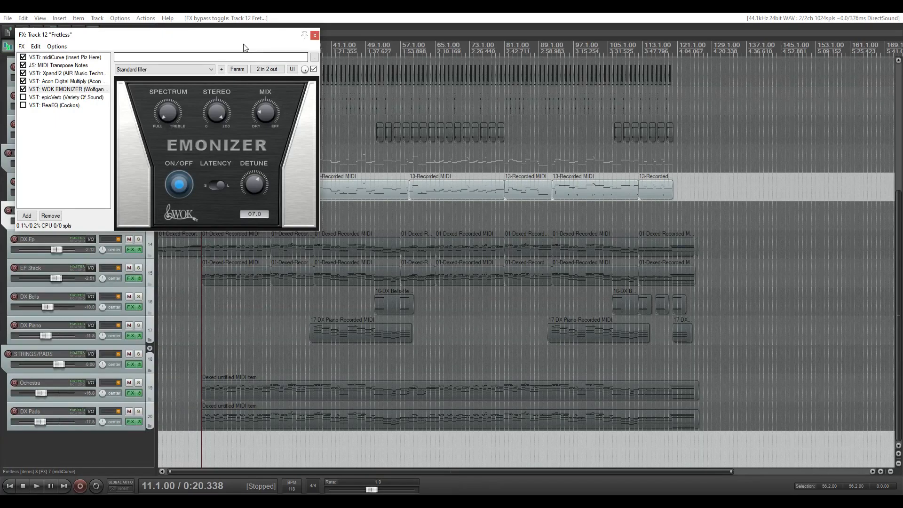
Move the effects window clear of the track controls and audition the bass with Multiply bypassed and Emonizer active.
left_click_drag(223, 40, 363, 35)
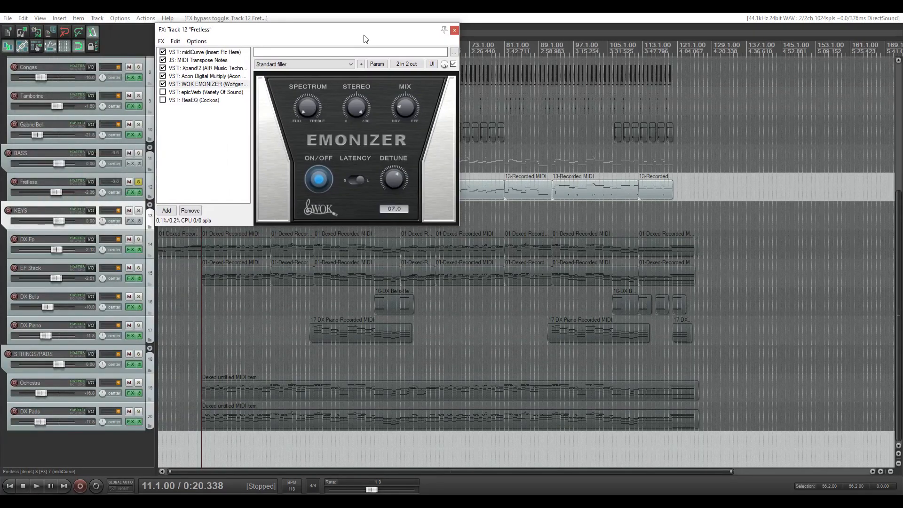
left_click(162, 76)
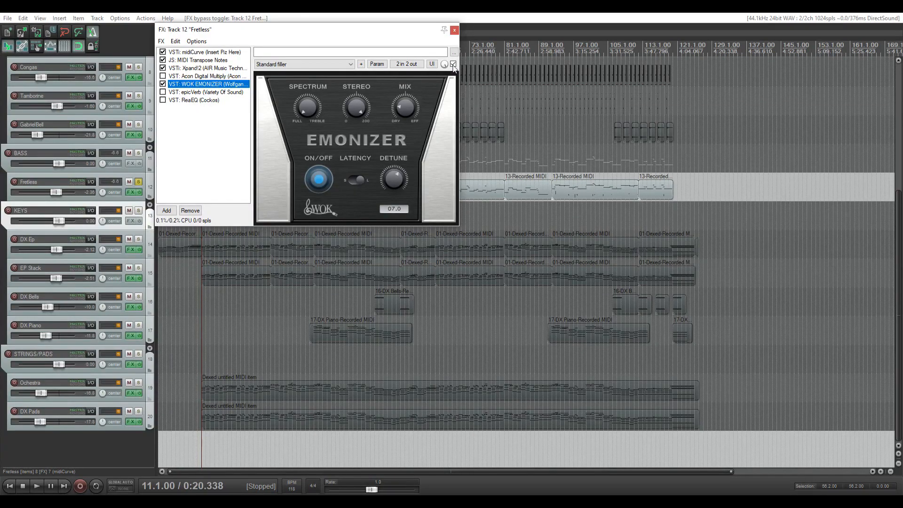
key("space")
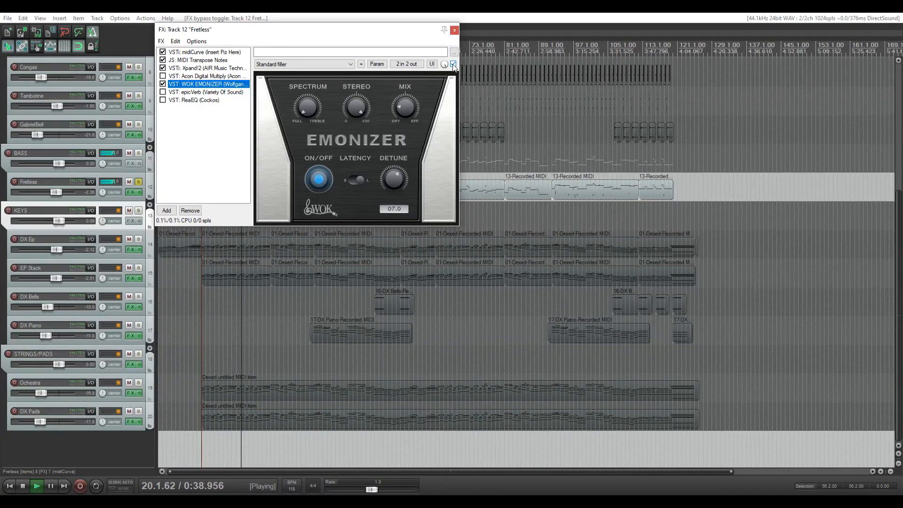
key("space")
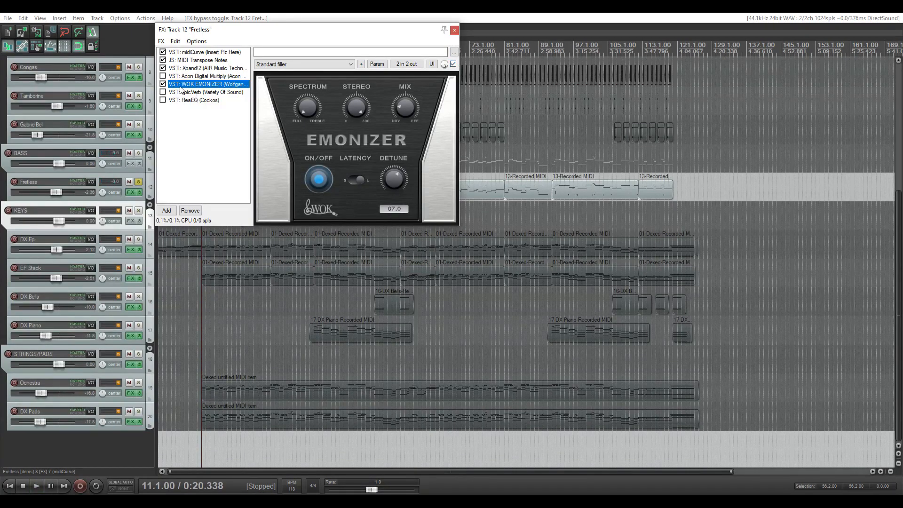
Re-enable Multiply alongside Emonizer, enable epicVerb and audition the bass with its Default Hall reverb.
left_click(163, 75)
left_click(163, 84)
left_click(192, 93)
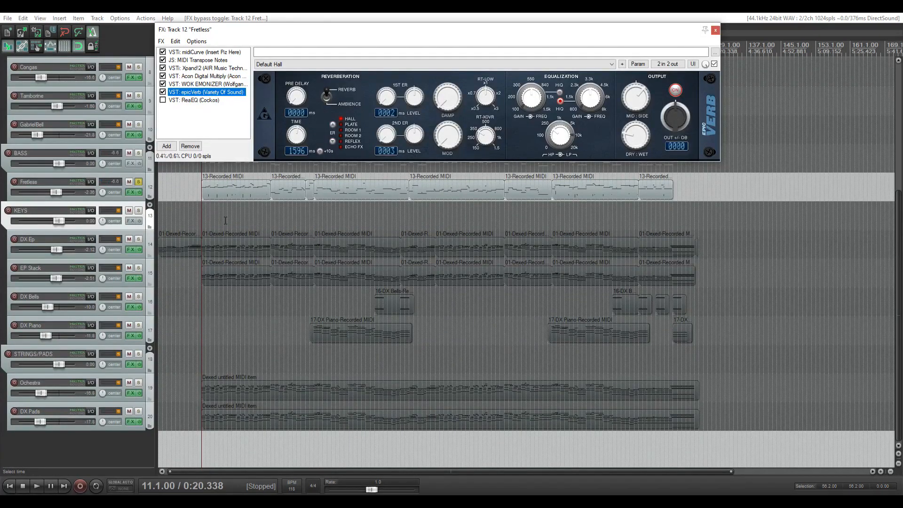
key("space")
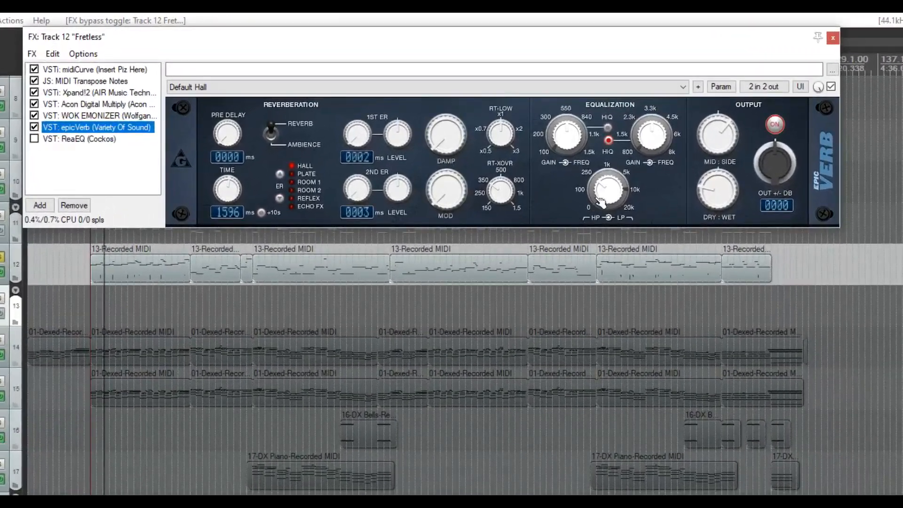
left_click(612, 195)
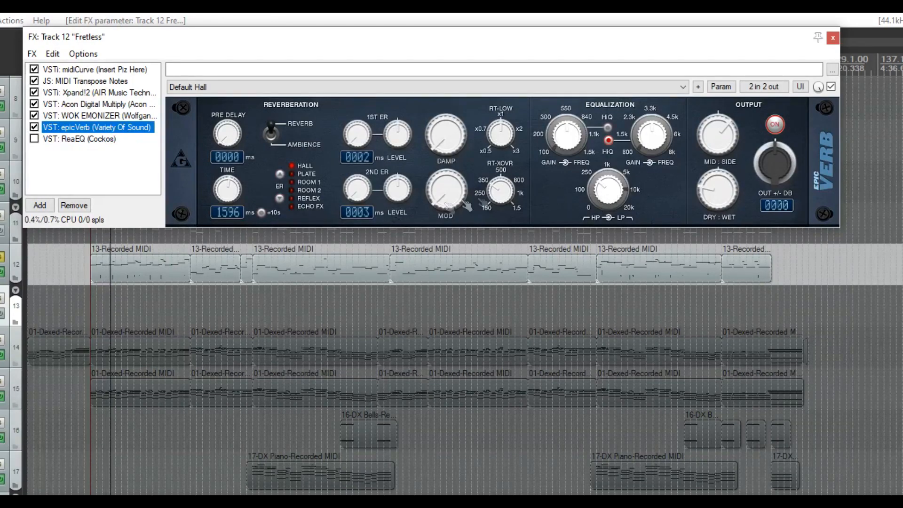
key("space")
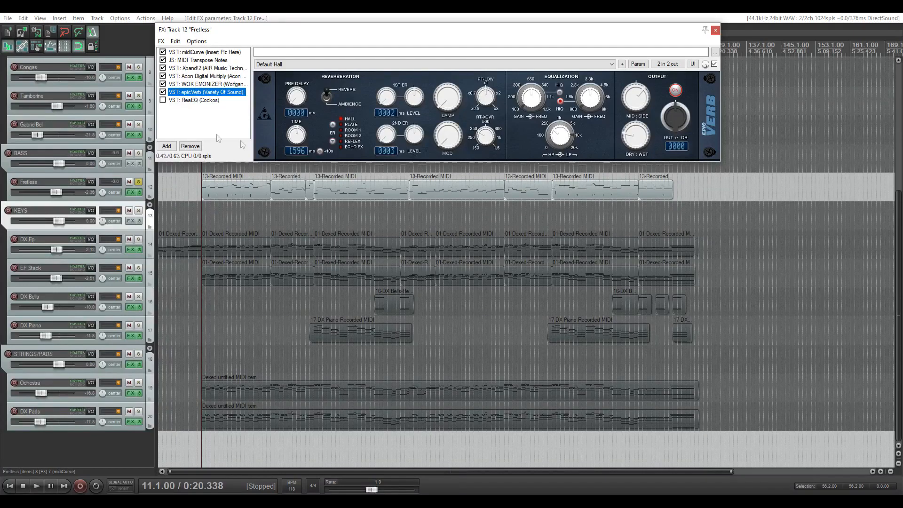
Review the settings of Xpand!2, Multiply, Emonizer, epicVerb and ReaEQ, returning to epicVerb.
left_click(213, 68)
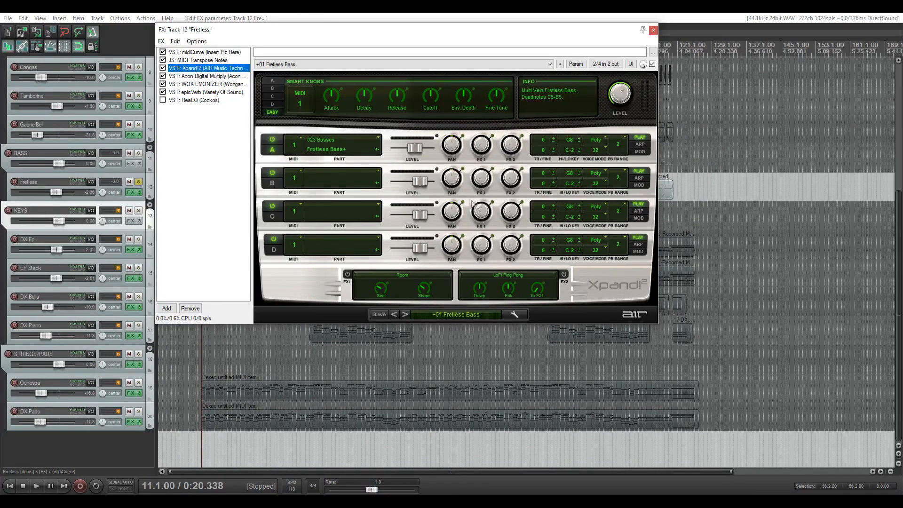
left_click(195, 76)
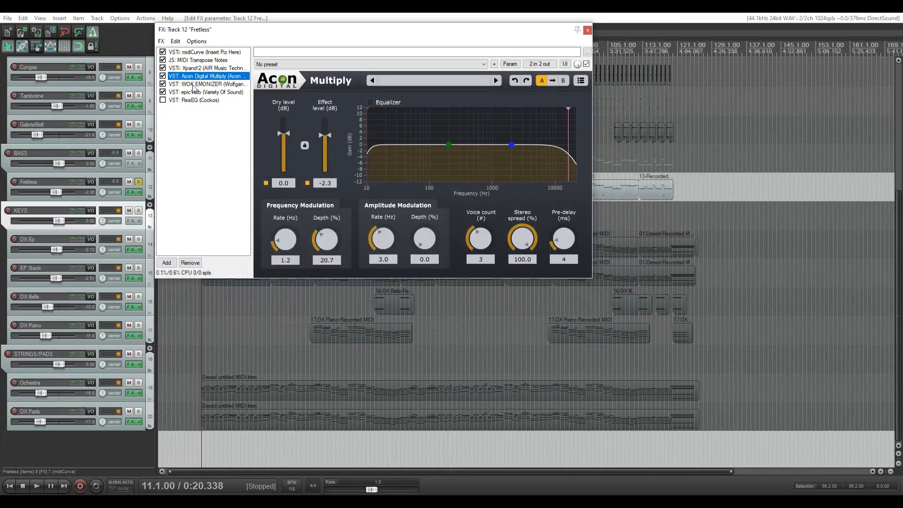
left_click(197, 84)
left_click(197, 92)
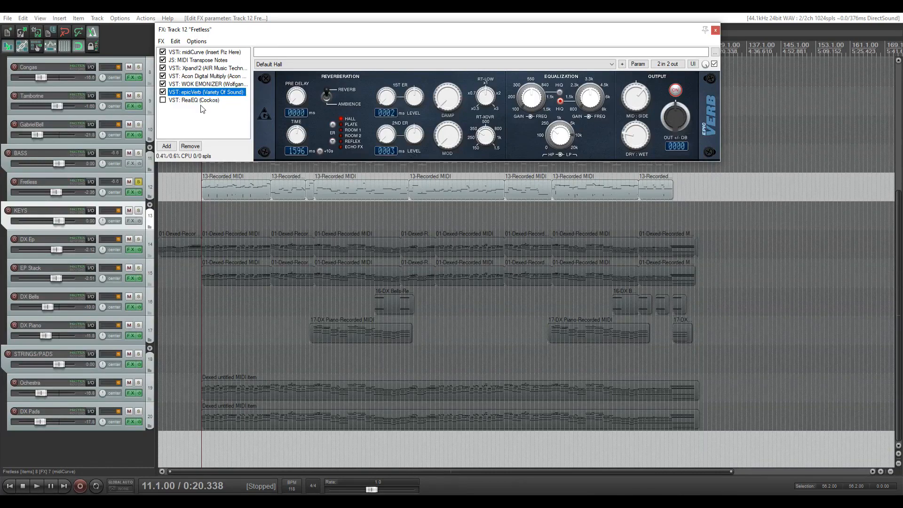
left_click(202, 101)
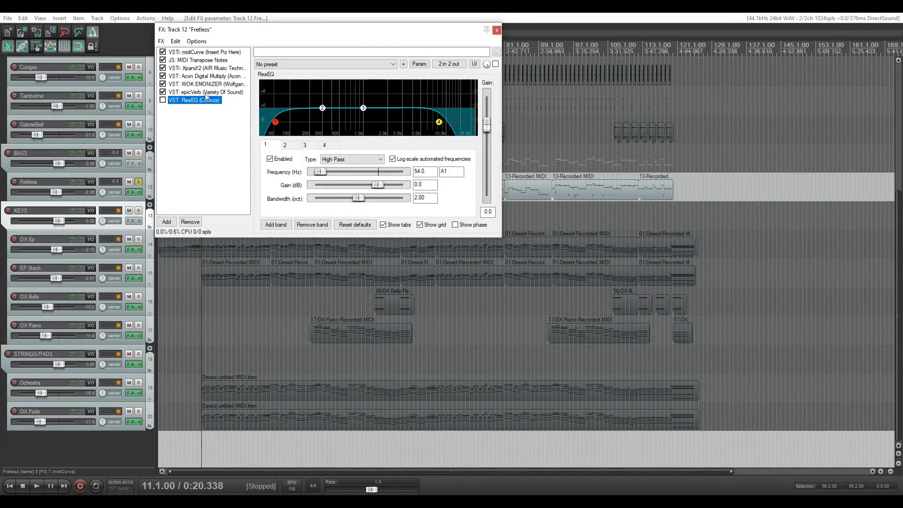
left_click(206, 93)
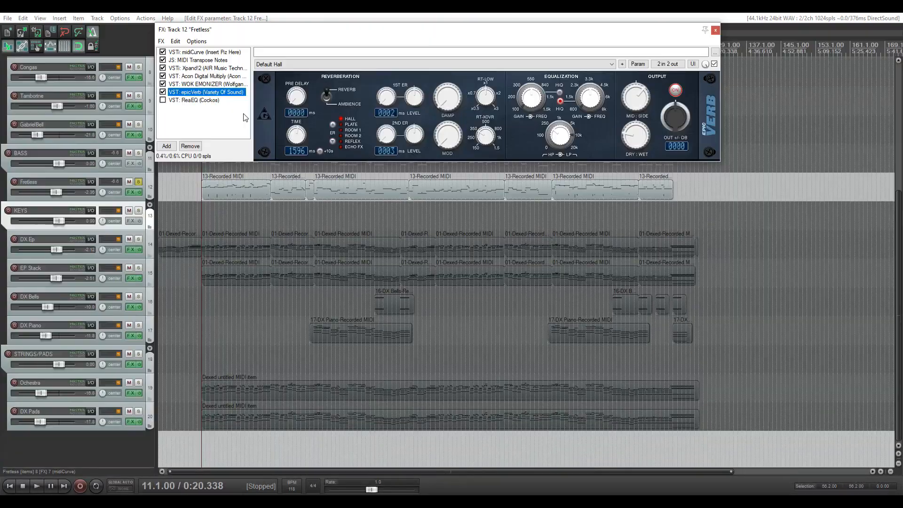
Play the Fretless bass with the epicVerb settings in view, and stop playback.
key("space")
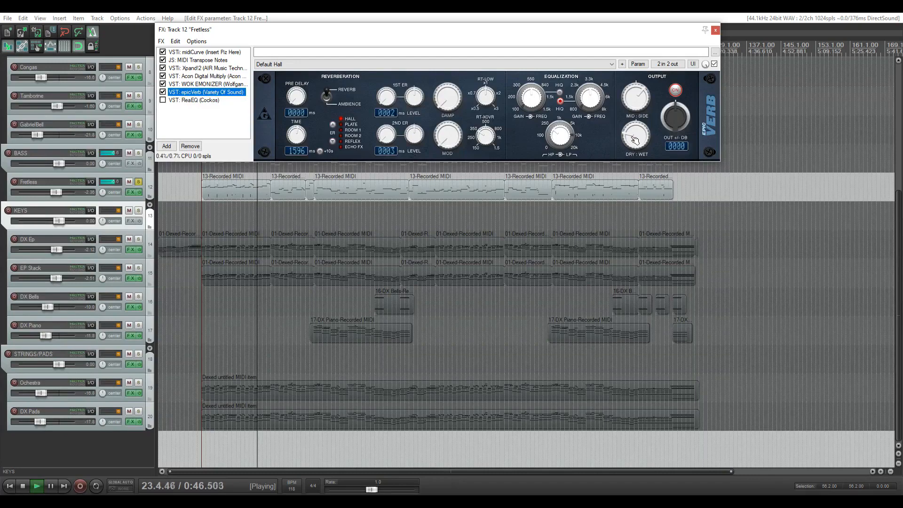
key("space")
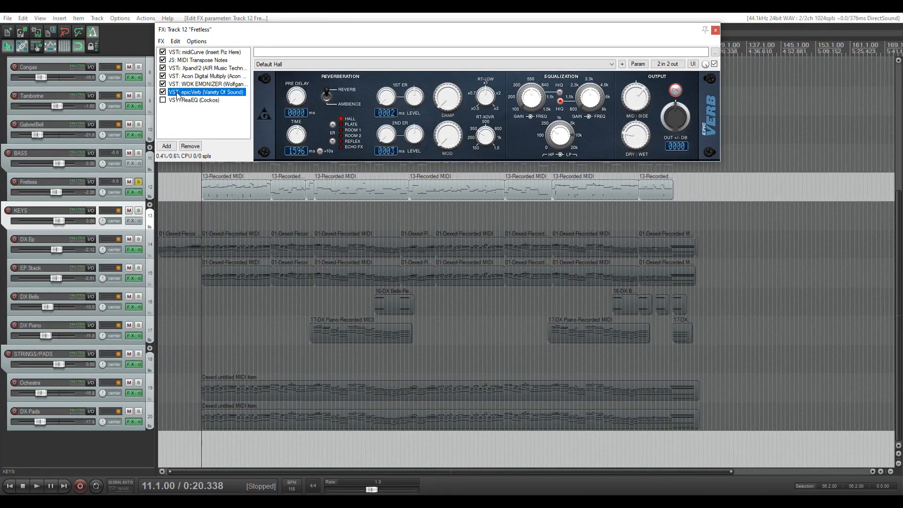
left_click(394, 144)
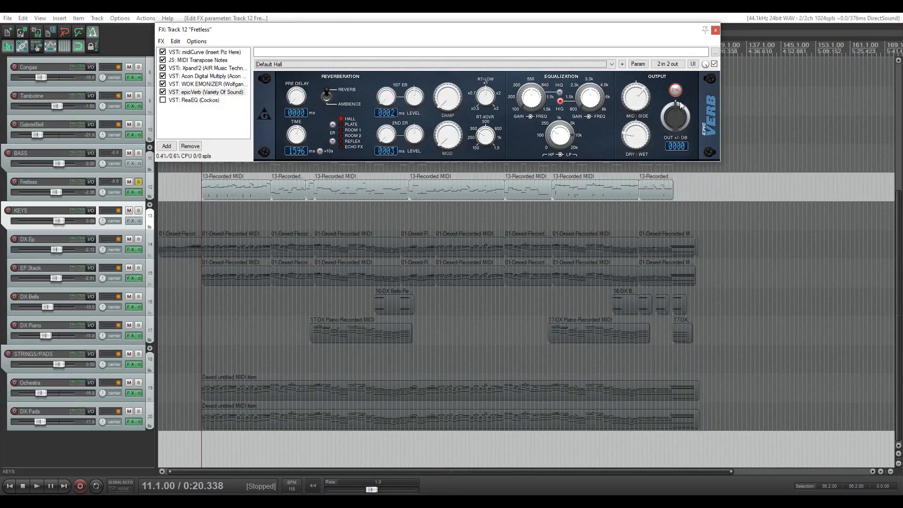
Show ReaEQ and compare the playing bass with the equalizer enabled and bypassed.
left_click(178, 101)
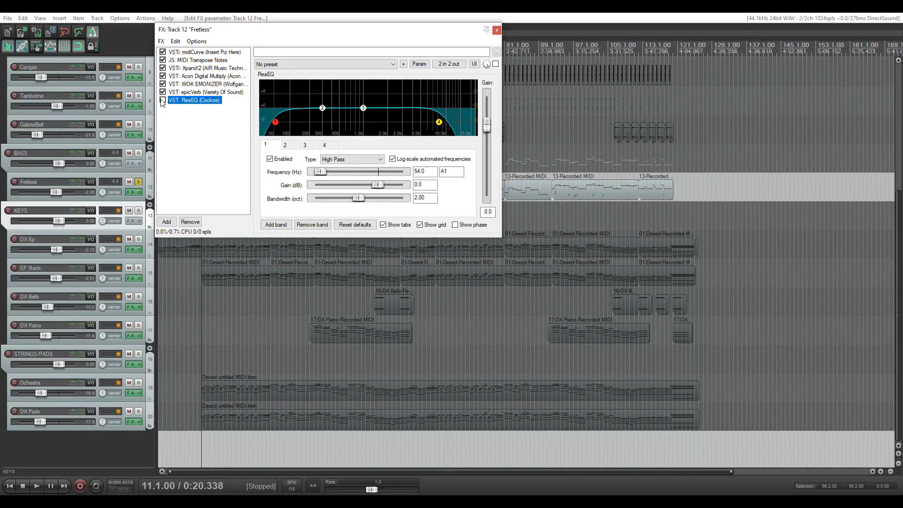
left_click(163, 101)
key("space")
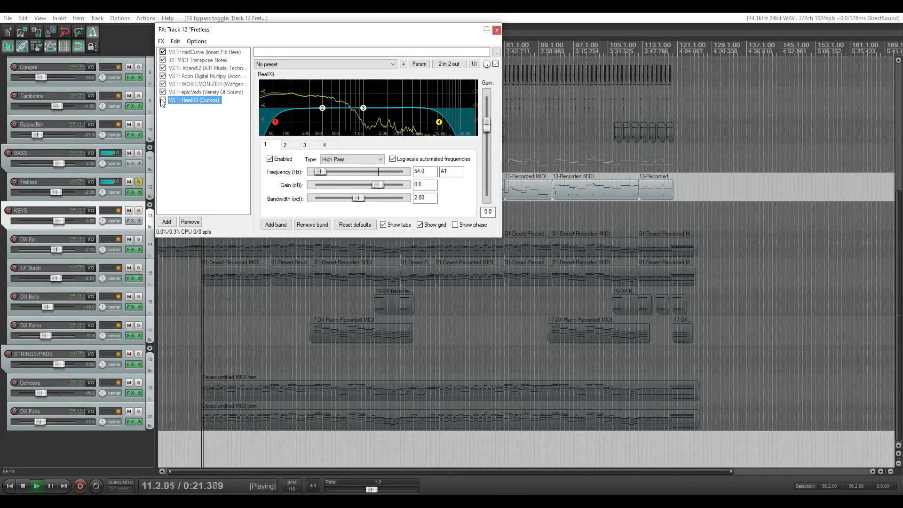
left_click(162, 100)
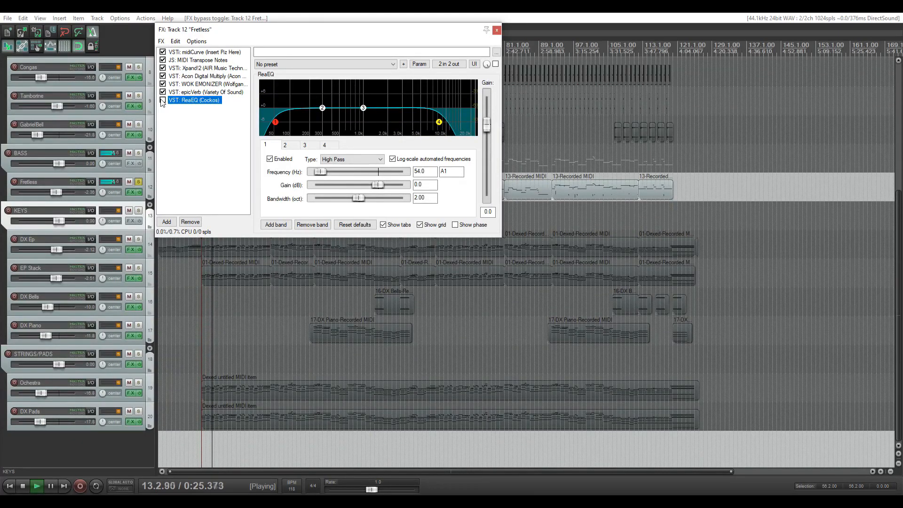
Re-enable ReaEQ and audition the Fretless bass, show the low-pass band's settings, and close the track's effects chain.
left_click(162, 100)
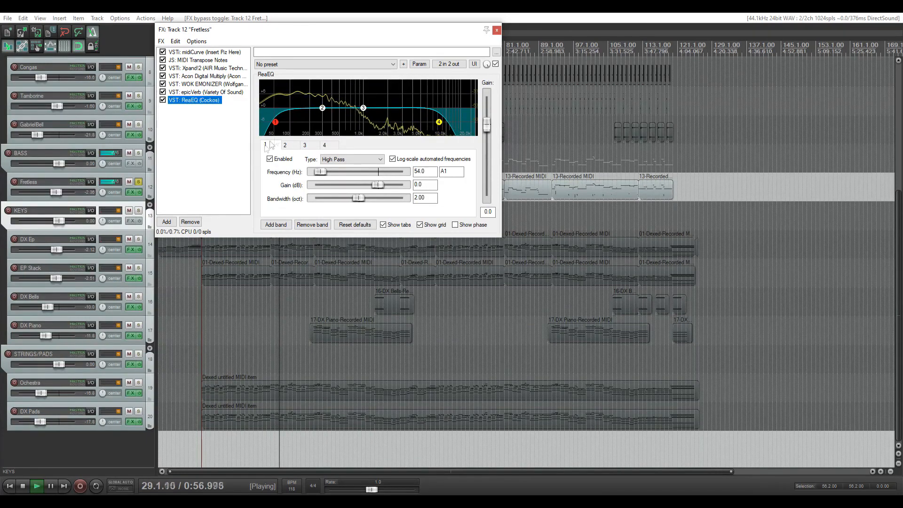
key("space")
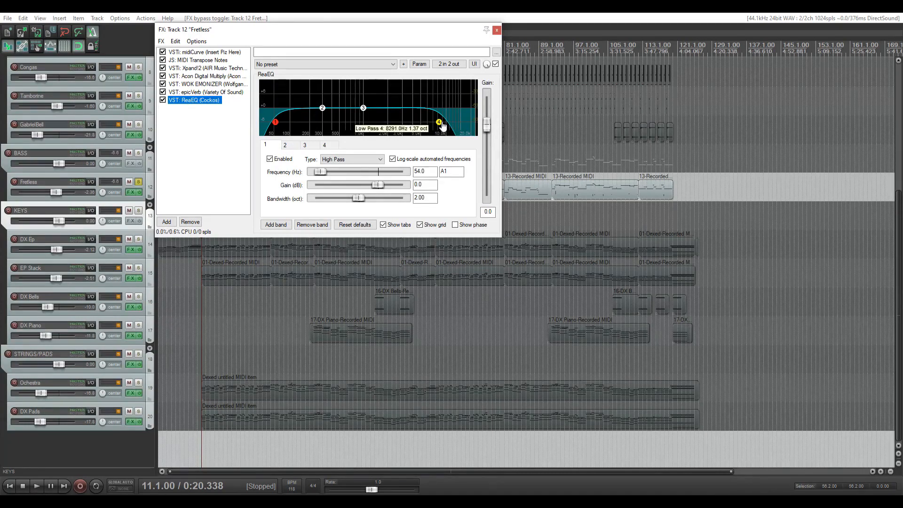
left_click(440, 123)
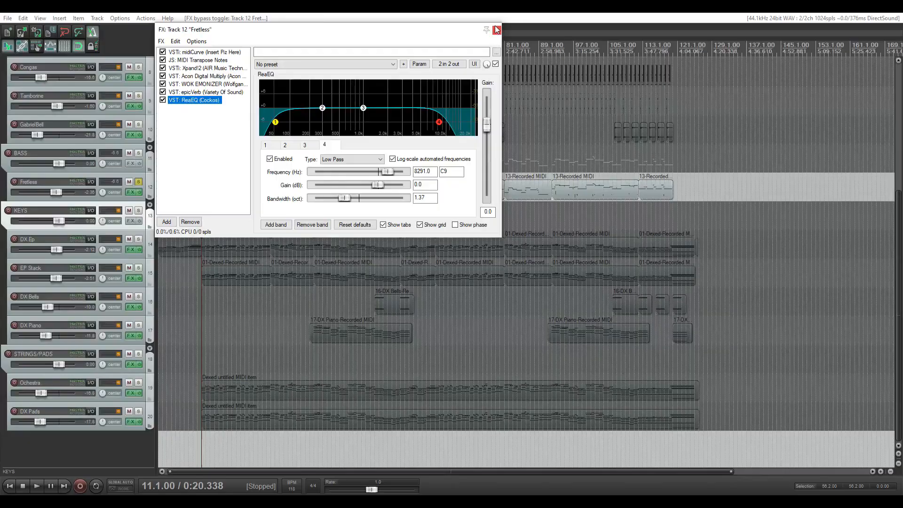
left_click(497, 30)
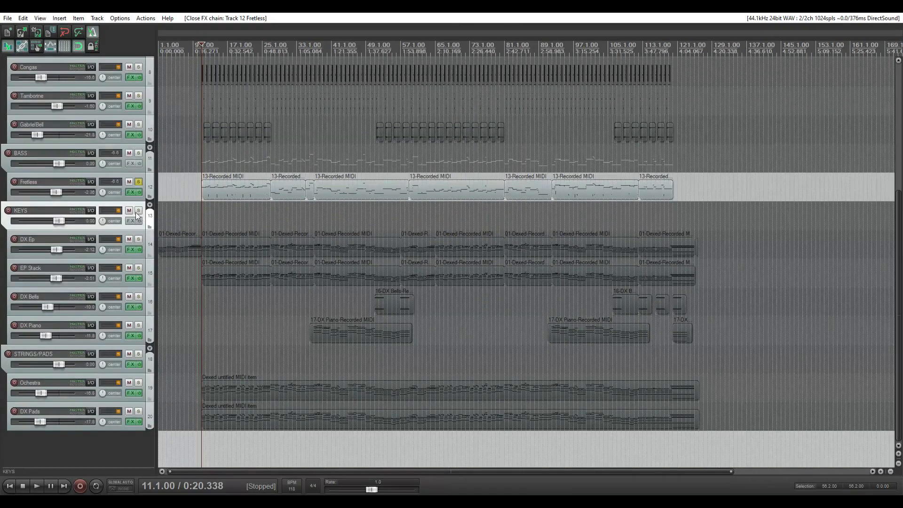
Unsolo the Fretless track and solo the KEYS folder together with its DX Ep track.
left_click(138, 182)
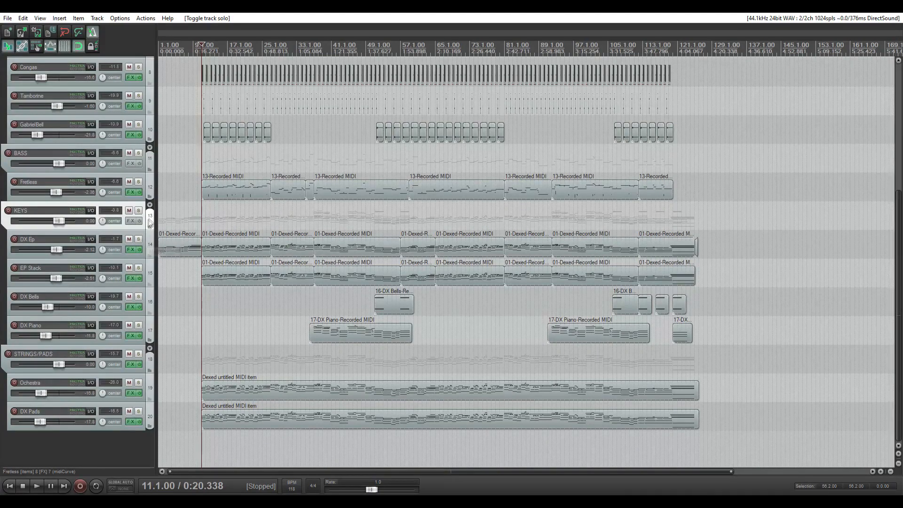
left_click(138, 211)
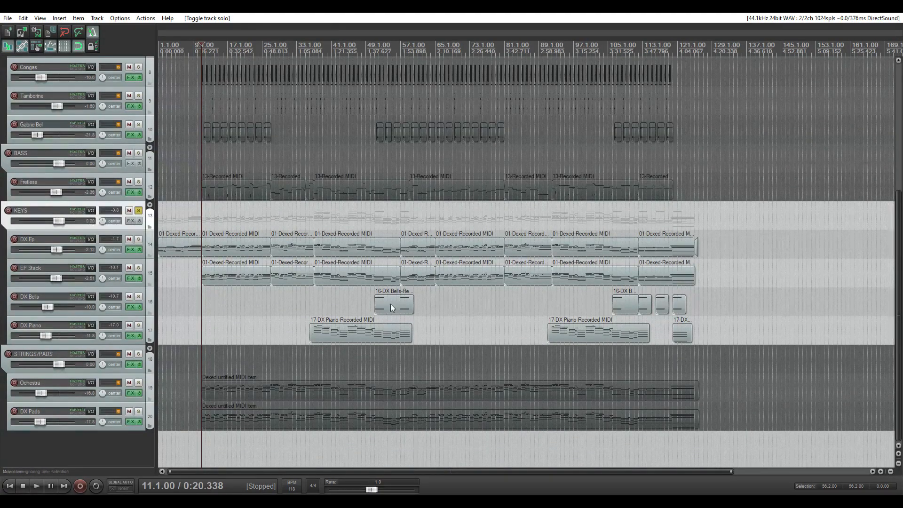
scroll(391, 304, "down", 4)
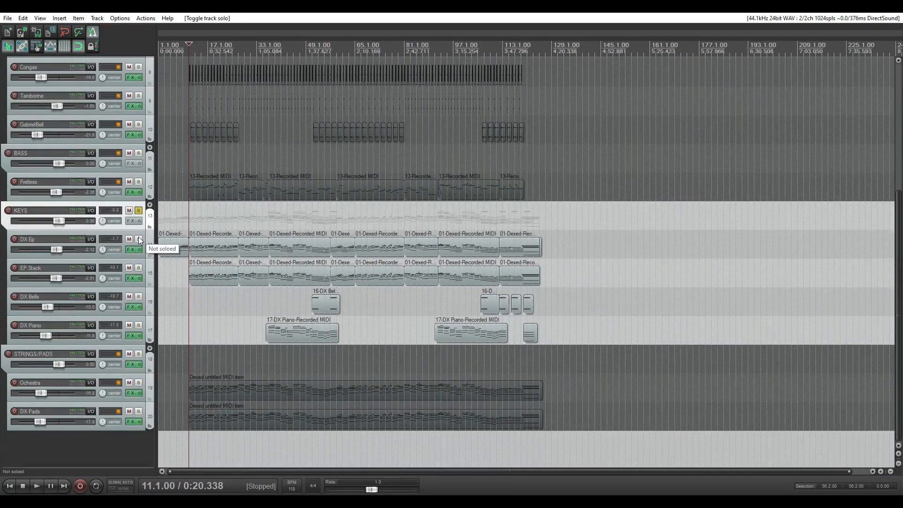
left_click(139, 240)
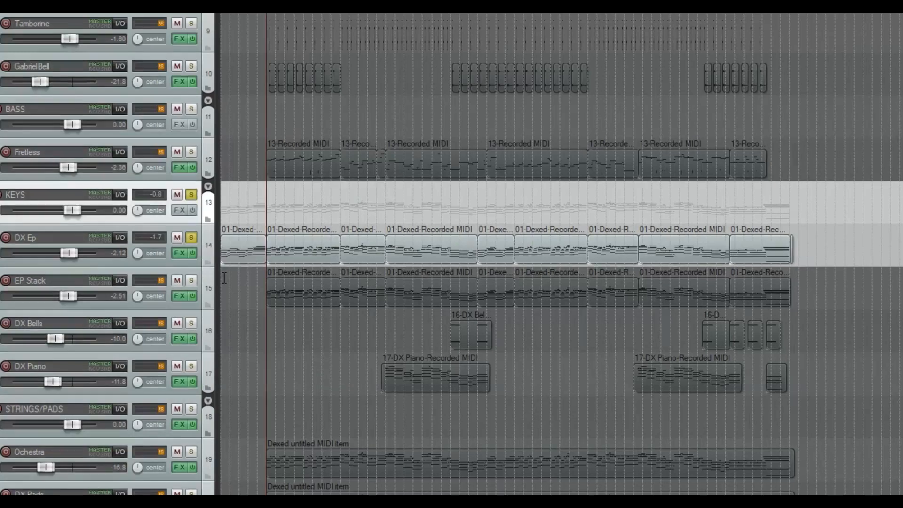
Play the soloed DX Ep track from bar 9 and stop playback.
left_click(159, 266)
key("space")
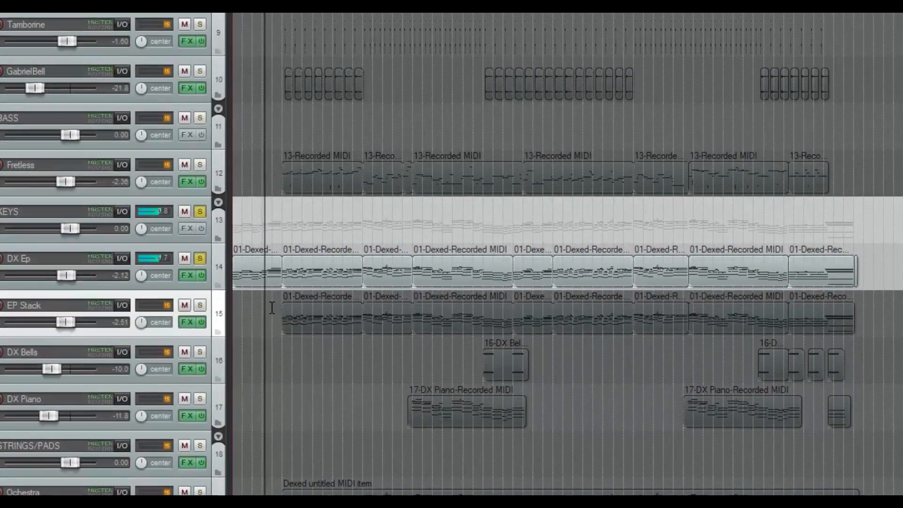
key("space")
left_click(272, 308)
Open the DX Ep effects chain and compare the E.PNO 13.2 and FENDER 2<< patches in its two Dexed instances.
left_click(130, 250)
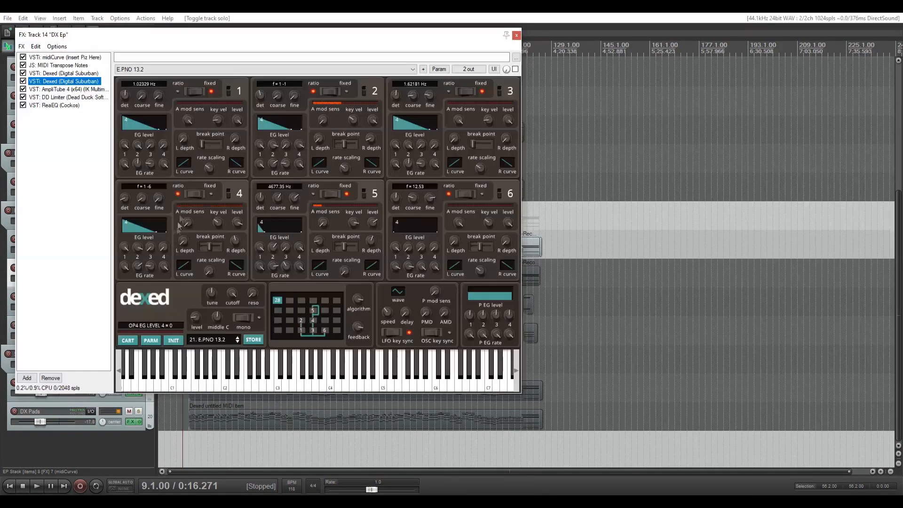
key("Up")
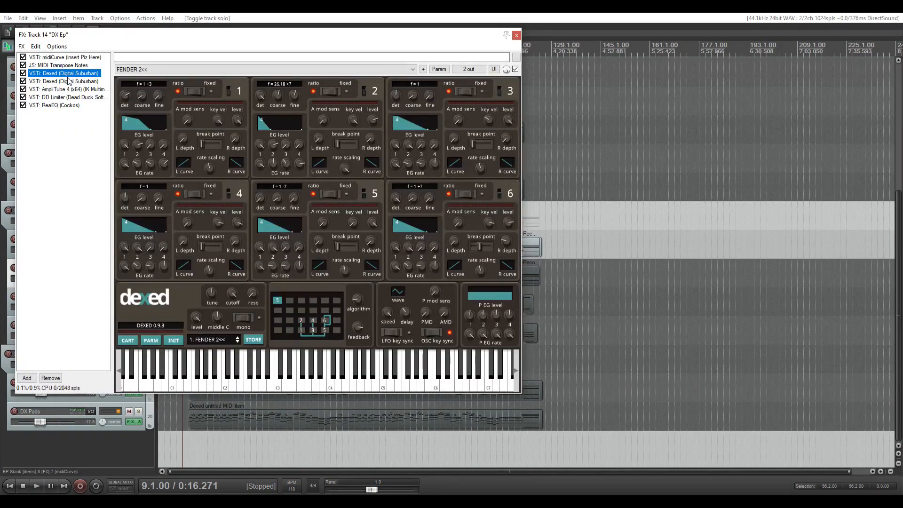
left_click(59, 81)
left_click(60, 75)
left_click(61, 83)
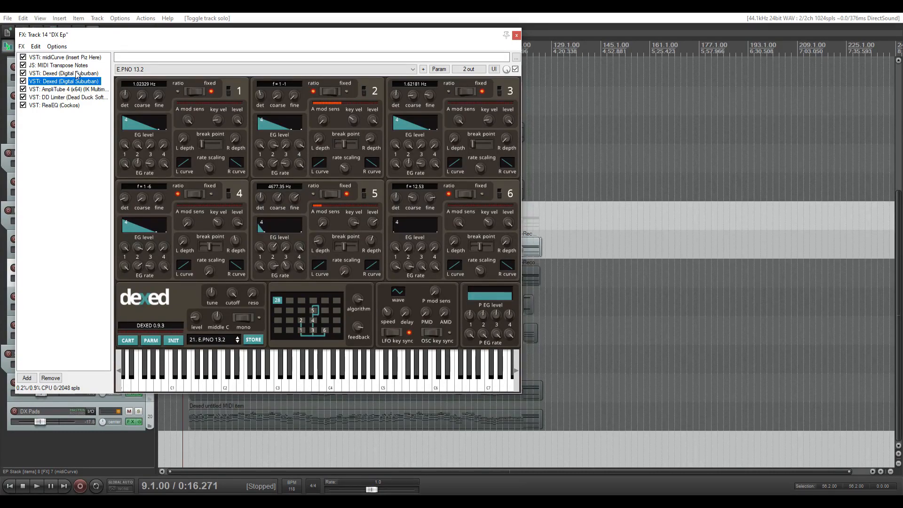
left_click(78, 74)
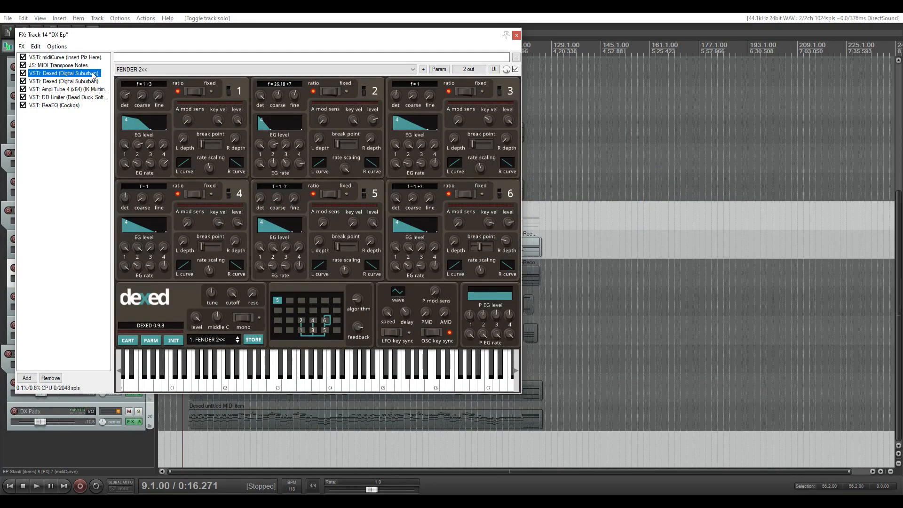
Bypass the second Dexed, AmpliTube 4, DD Limiter and ReaEQ, and audition the first Dexed's FENDER 2<< patch alone.
left_click(24, 81)
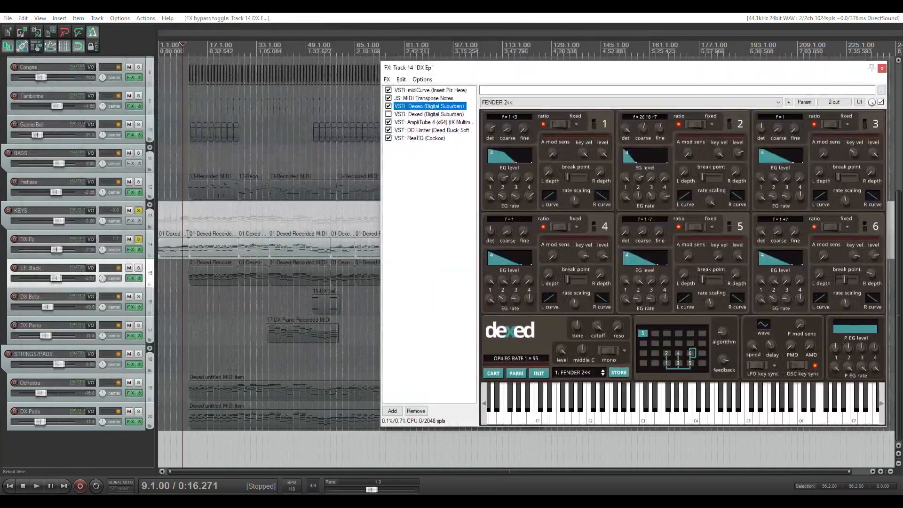
left_click(187, 234)
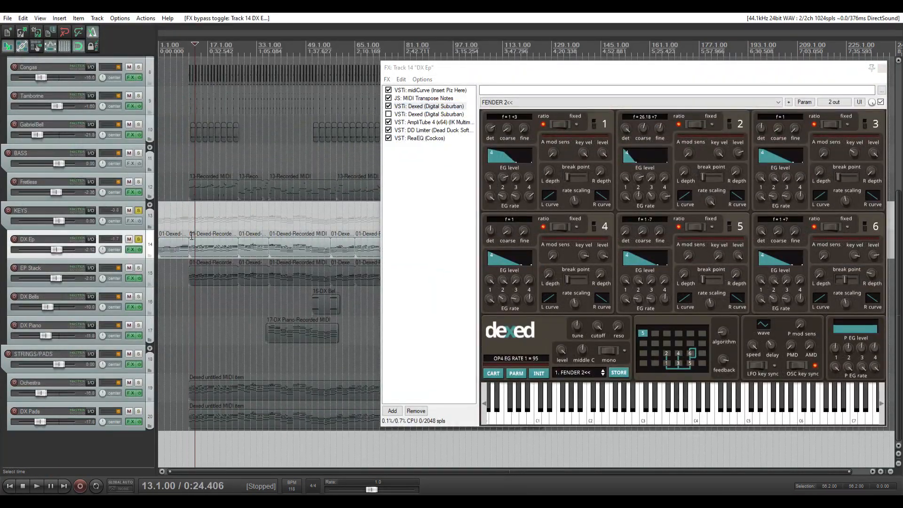
key("space")
key("space")
left_click(389, 122)
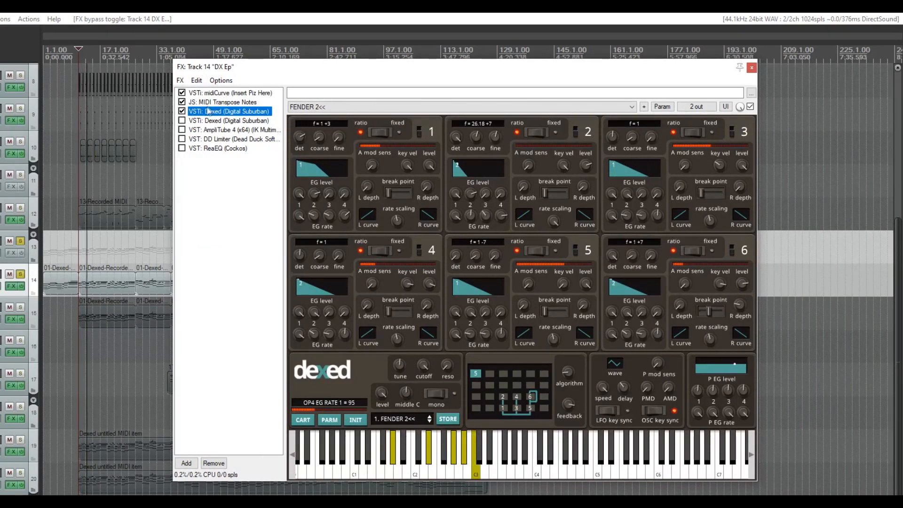
key("space")
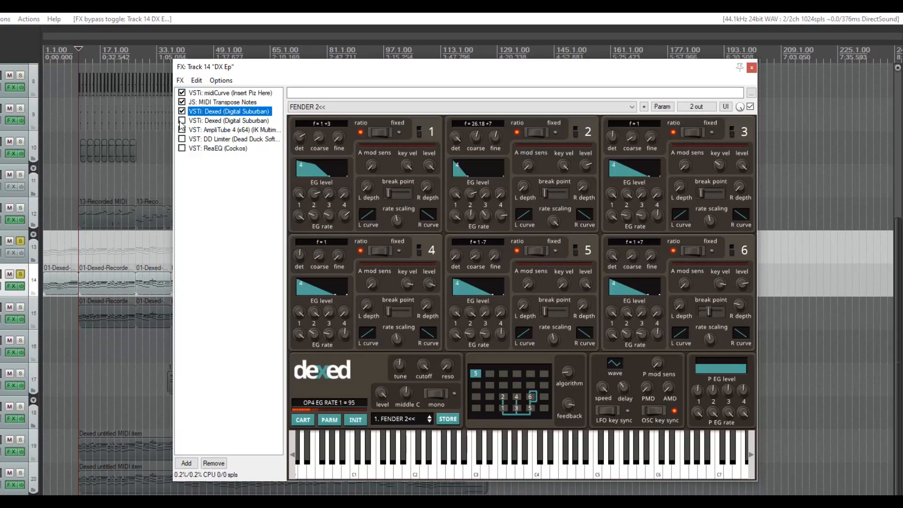
Enable only the second Dexed instead of the first and audition its E.PNO 13.2 patch.
key("space")
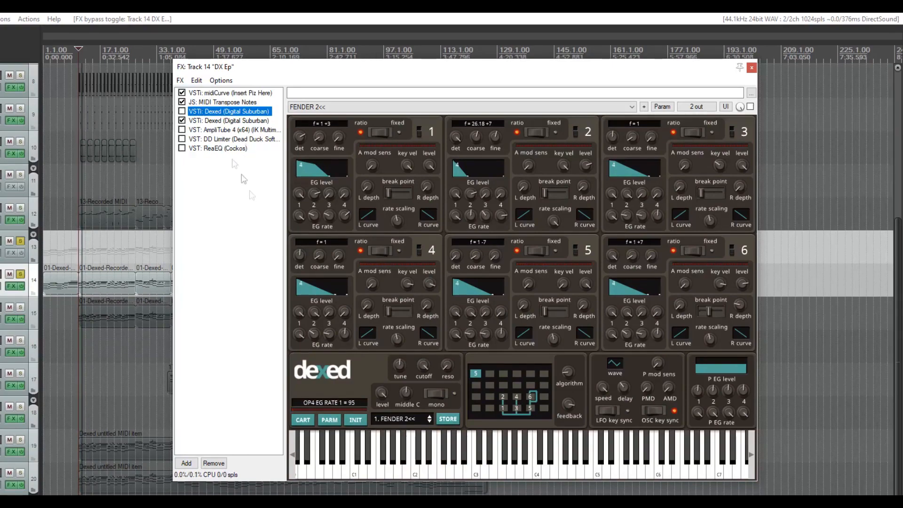
left_click(229, 121)
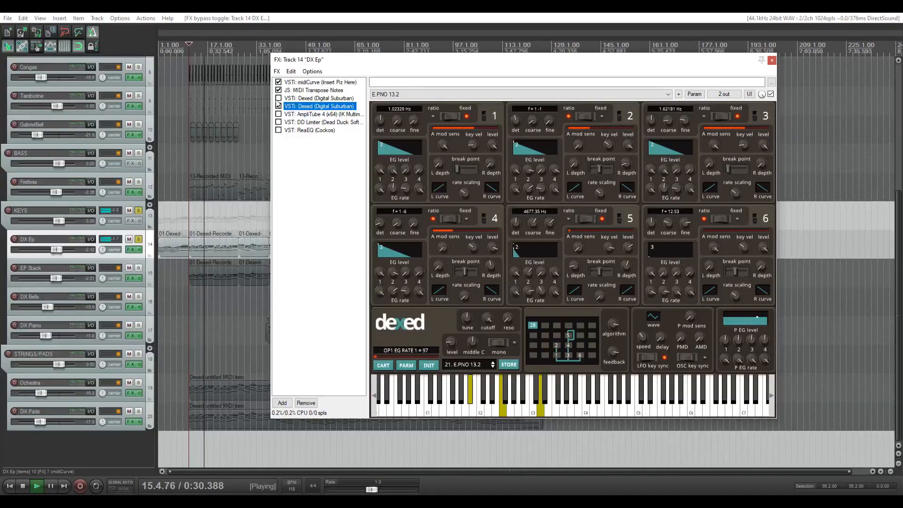
key("space")
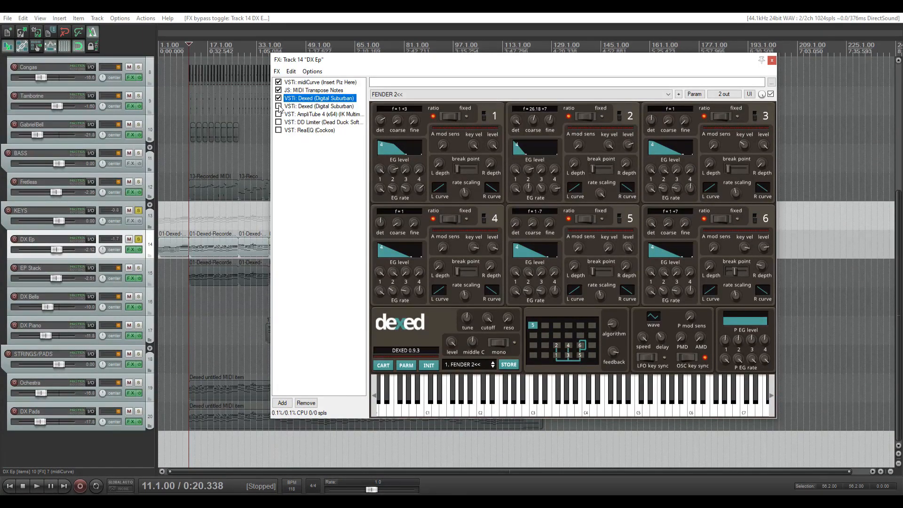
Play the DX Ep with the first Dexed alone, enable the second Dexed to hear both layered, and stop playback.
key("space")
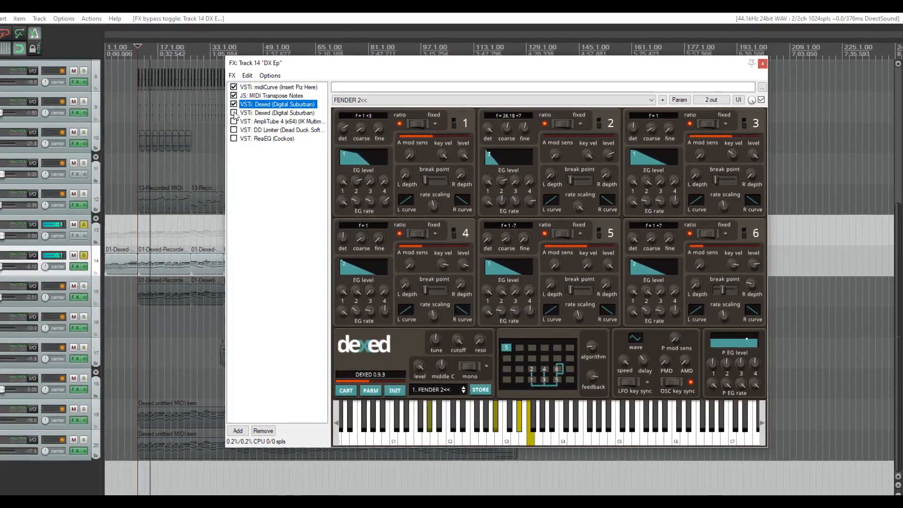
left_click(233, 114)
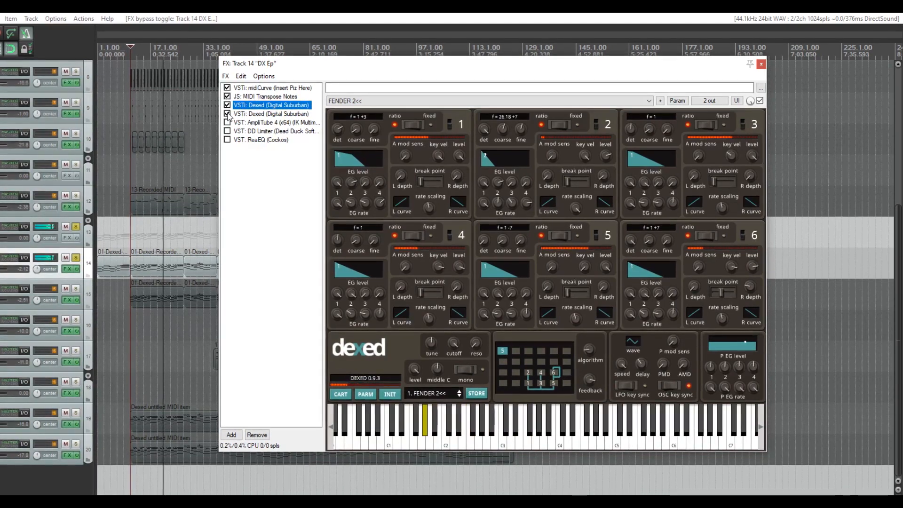
key("space")
Show AmpliTube 4, move its window clear of the effects list, and enable the plugin.
left_click(250, 123)
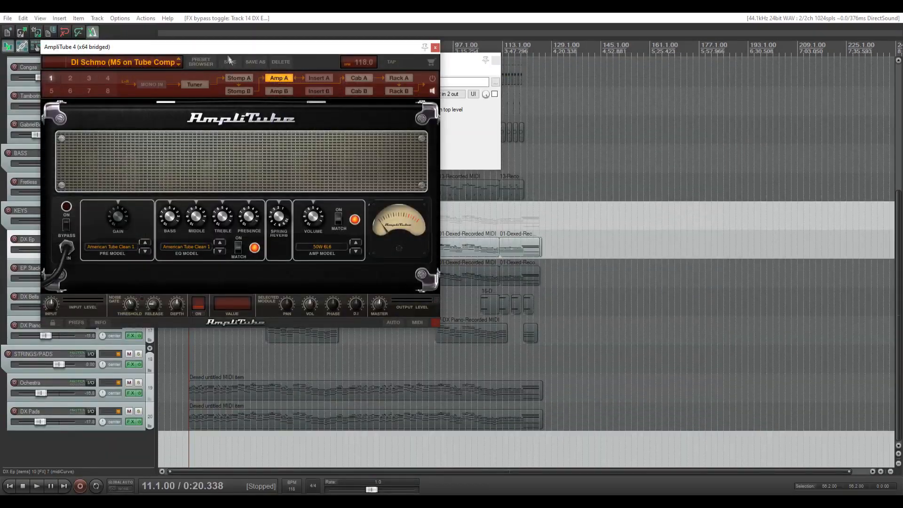
left_click_drag(228, 48, 567, 123)
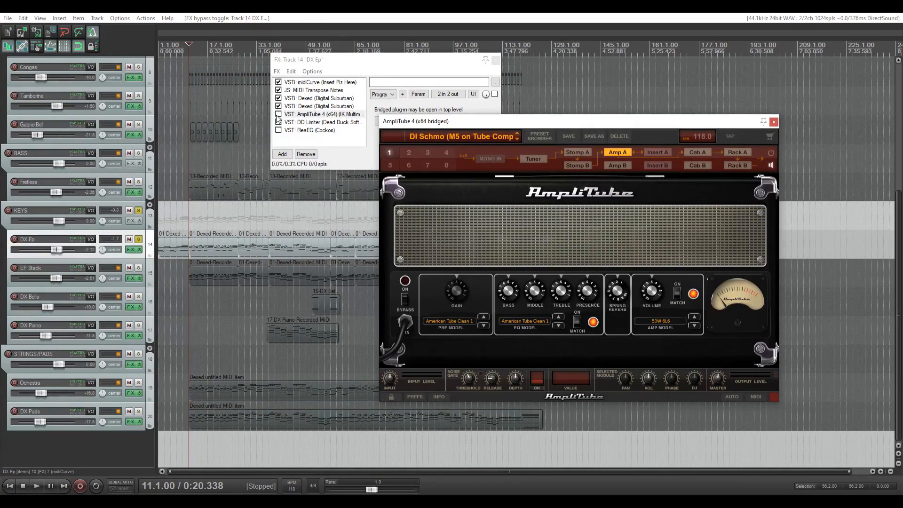
left_click(278, 115)
left_click(393, 121)
left_click_drag(480, 123, 466, 115)
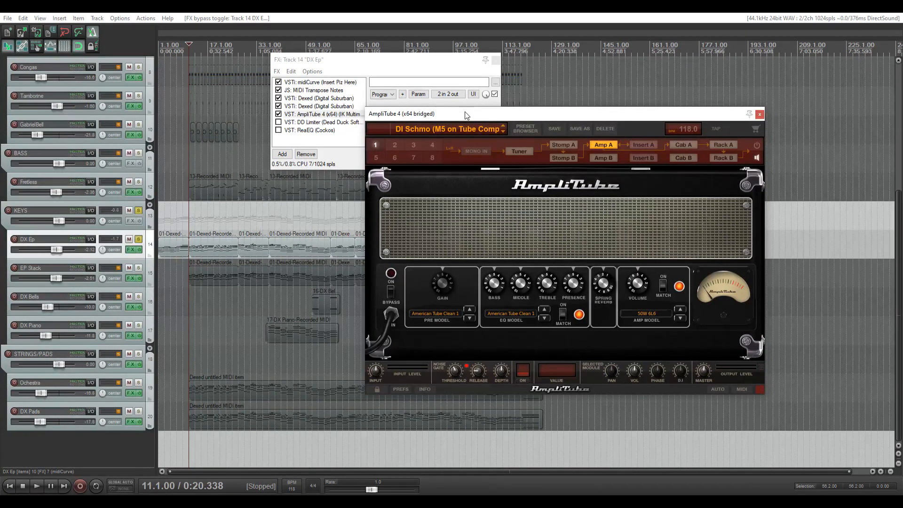
Examine AmpliTube's Rack A, Amp A and Cab A settings, returning to Rack A.
left_click(722, 145)
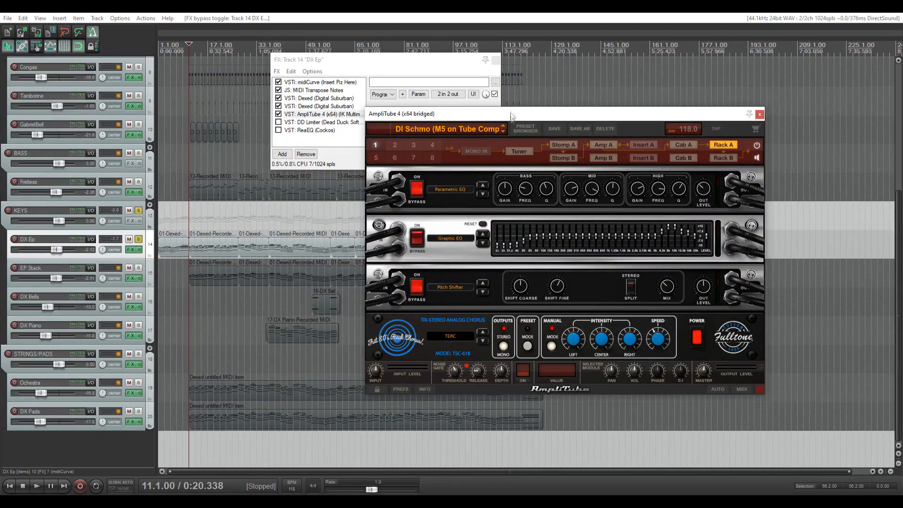
left_click(512, 106)
left_click(398, 121)
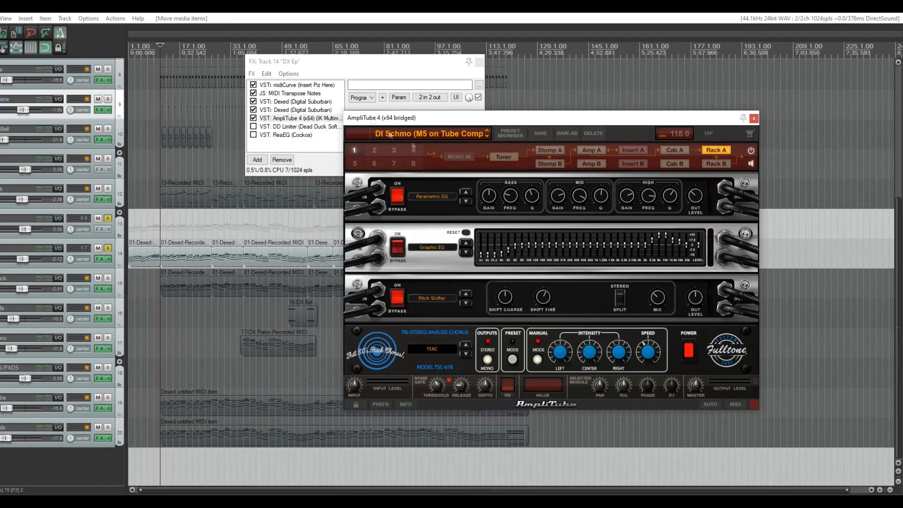
left_click(589, 152)
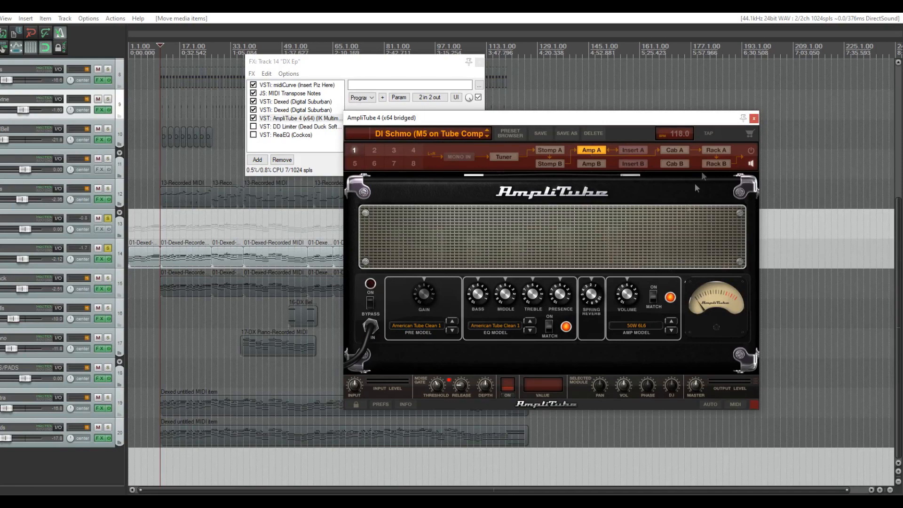
left_click(675, 149)
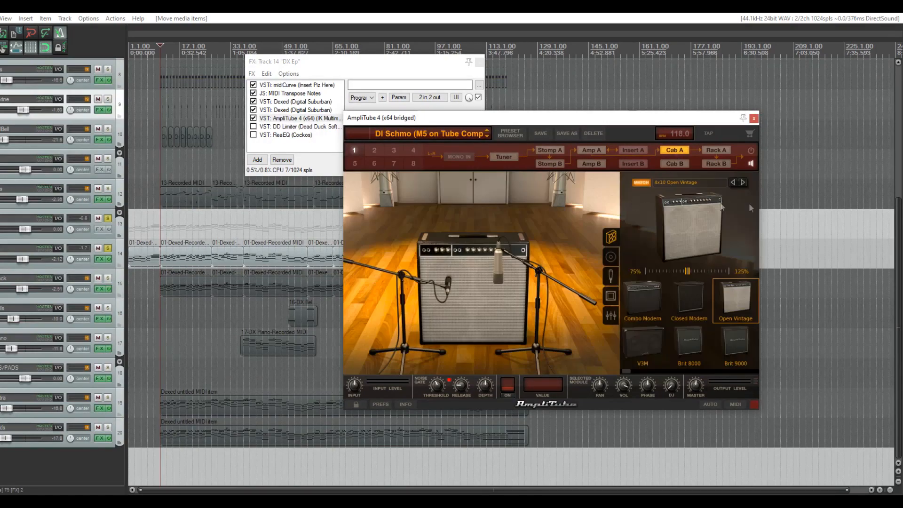
left_click(716, 149)
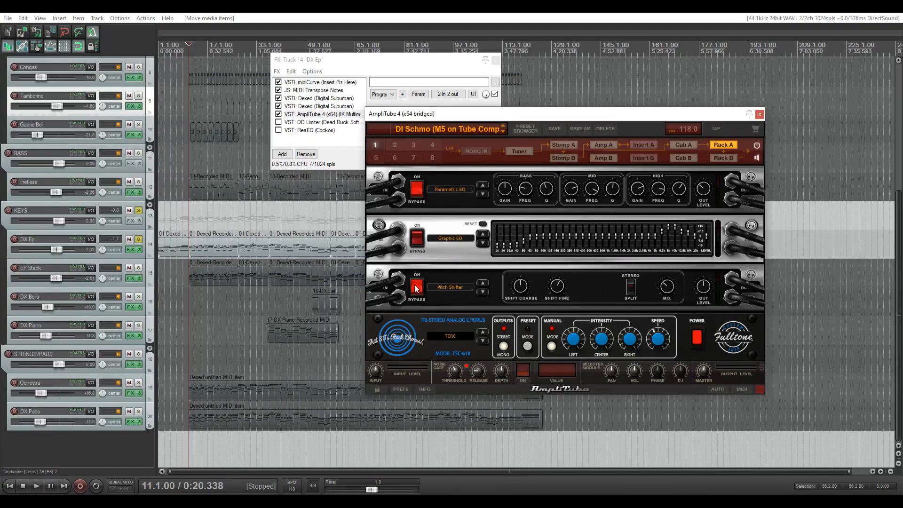
Bypass the Parametric EQ, Pitch Shifter and chorus in Rack A and the Digital Delays and Digital Reverb in Rack B.
left_click(416, 288)
left_click(725, 157)
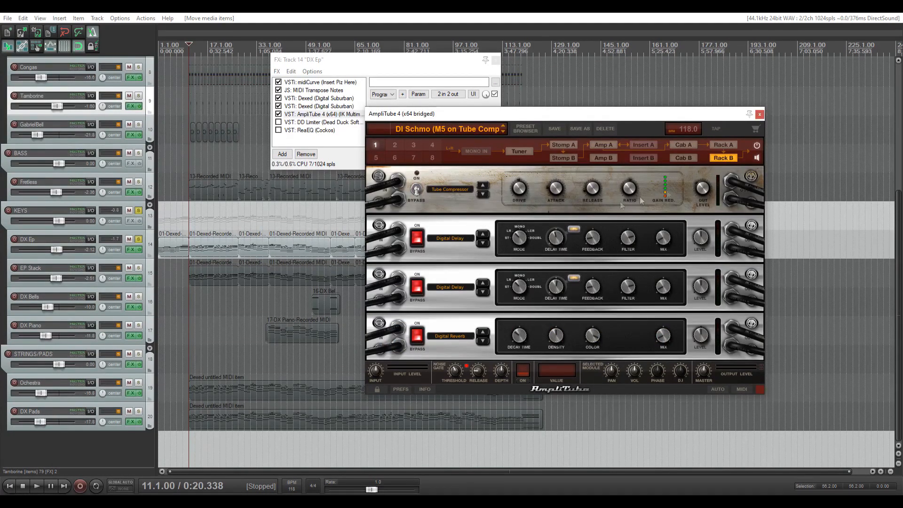
left_click(416, 245)
left_click(417, 337)
left_click(417, 190)
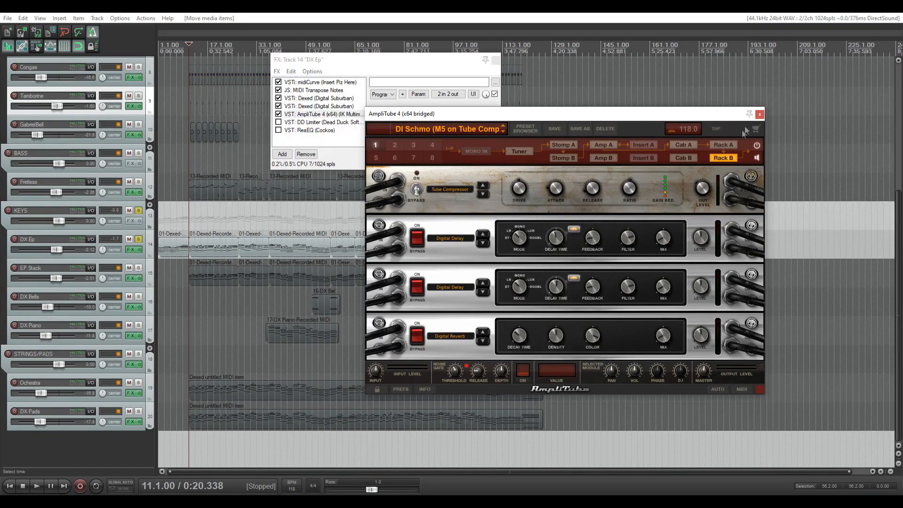
left_click(724, 144)
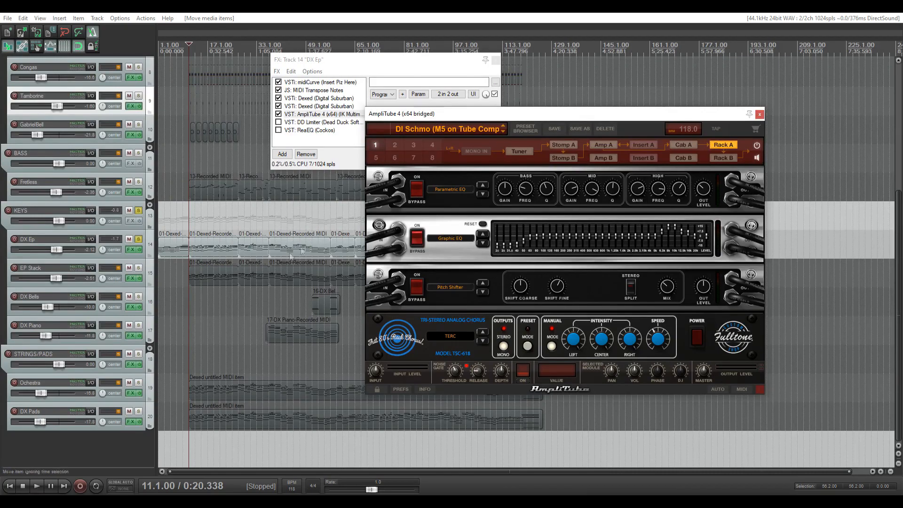
Play the DX Ep from bar 9 and switch on the Parametric EQ and the Pitch Shifter in AmpliTube's Rack A.
left_click(185, 232)
key("space")
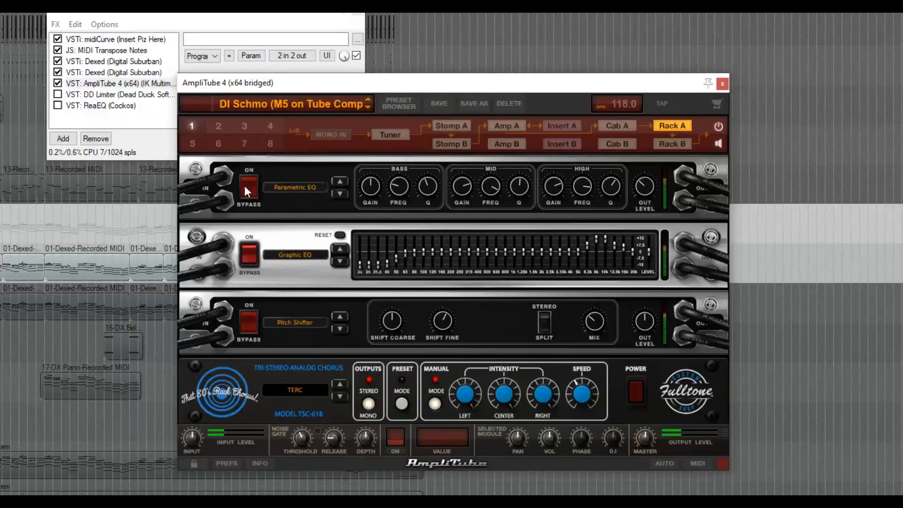
left_click(245, 186)
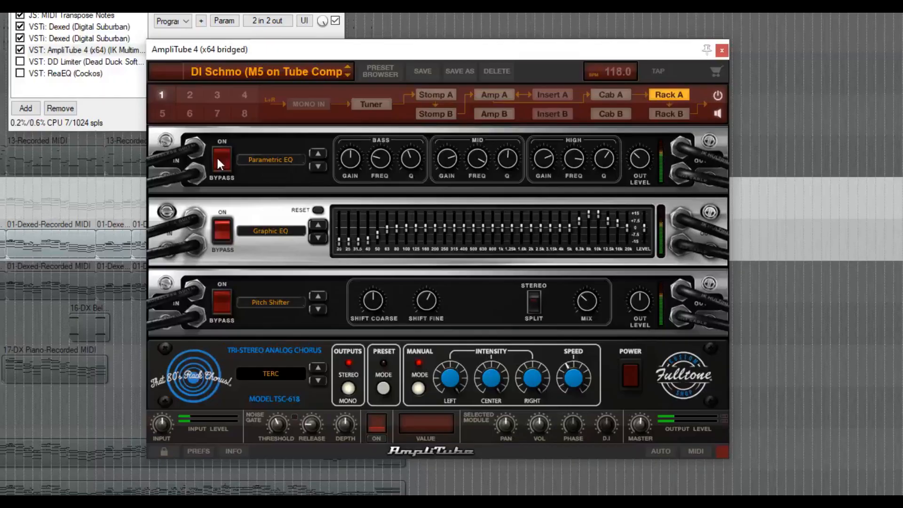
left_click(221, 159)
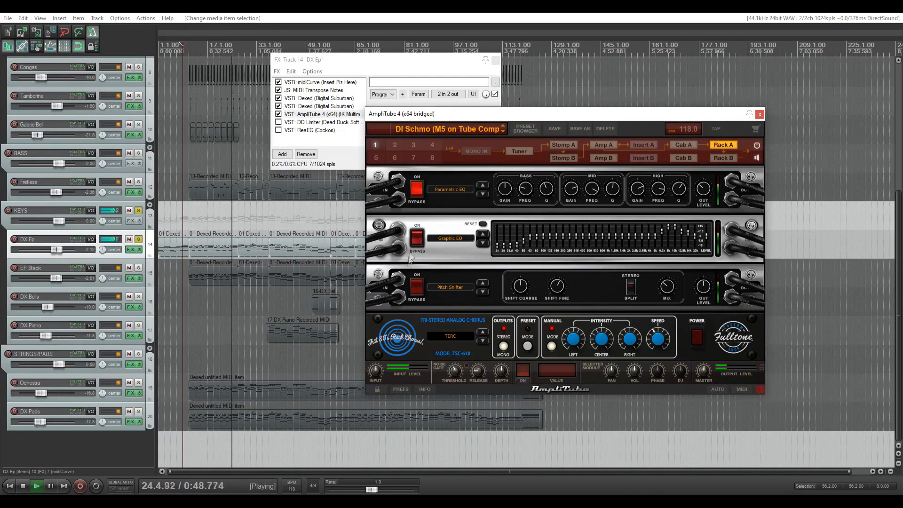
left_click(418, 287)
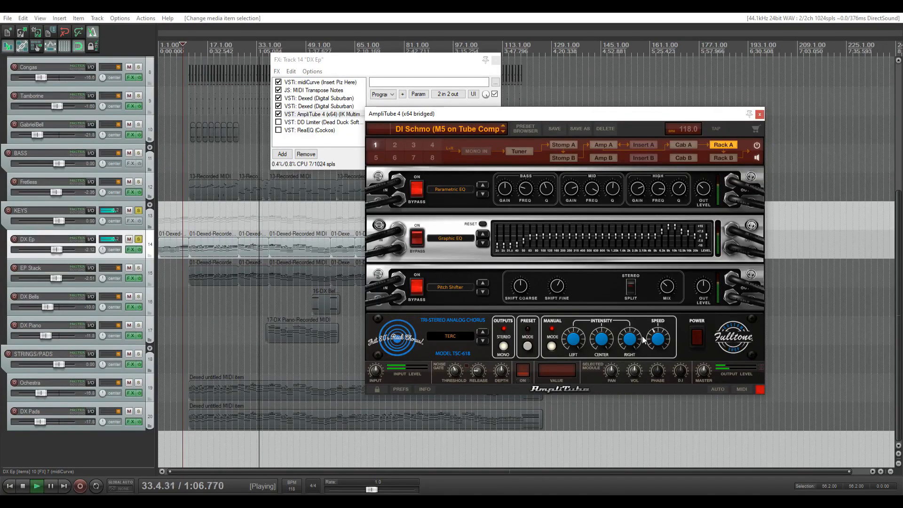
Restart playback from bar 9 and switch on the Tri-Stereo Analog Chorus in AmpliTube's Rack A.
left_click(189, 294)
key("space")
left_click(383, 121)
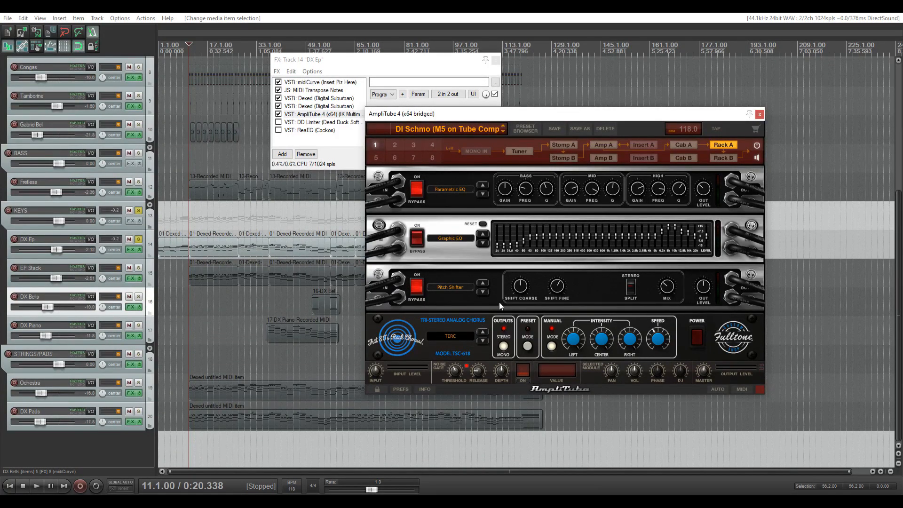
left_click(188, 305)
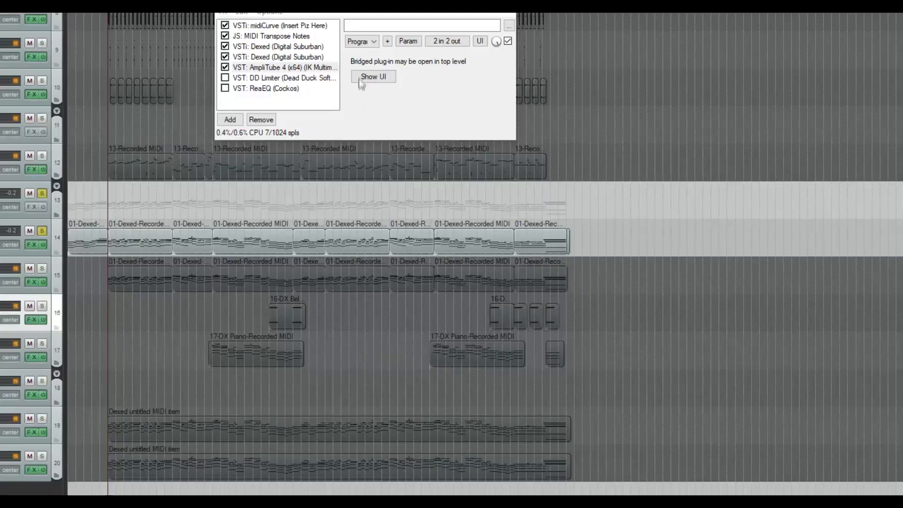
left_click(382, 122)
left_click(184, 292)
key("space")
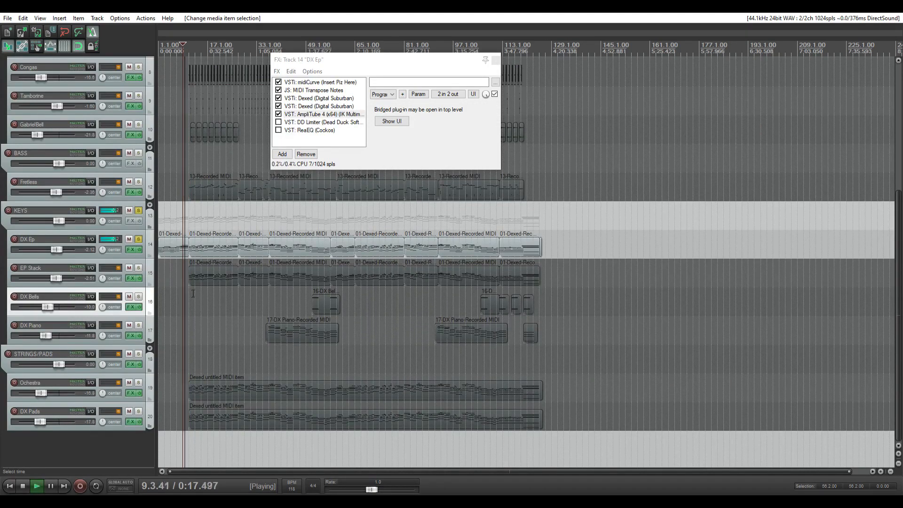
left_click(390, 123)
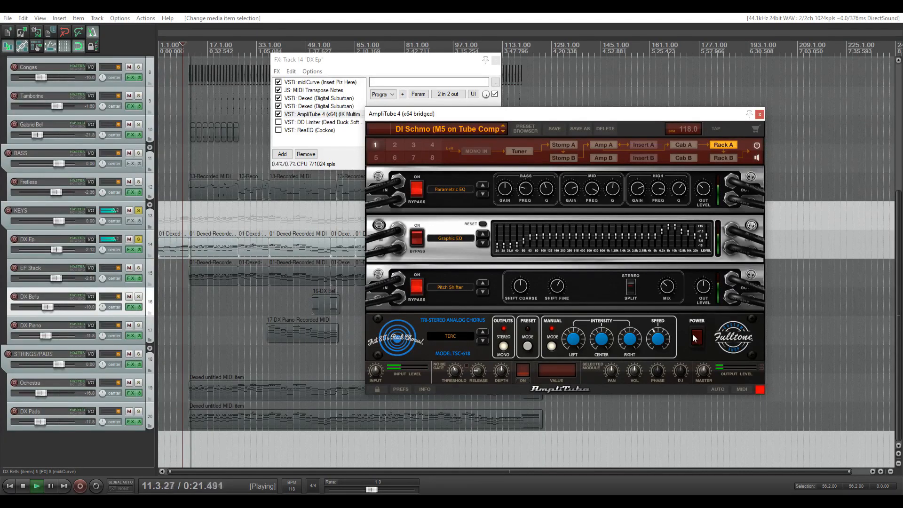
left_click(695, 336)
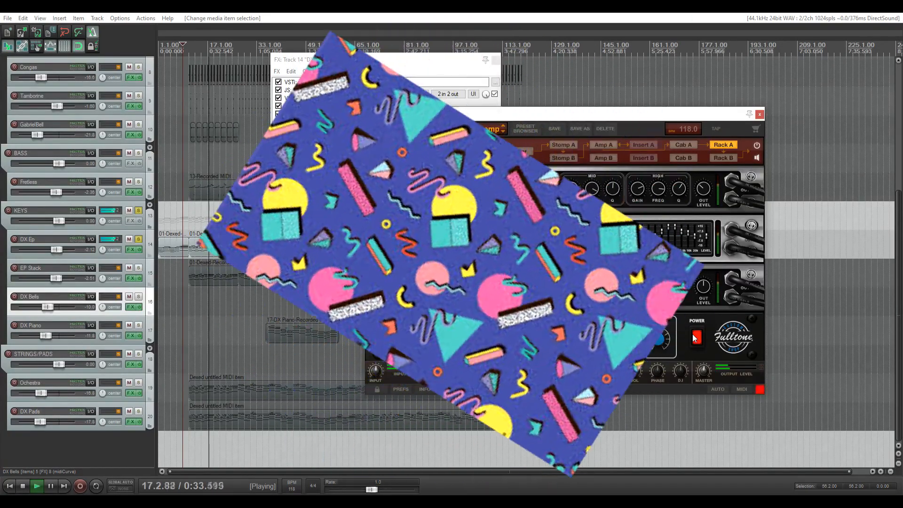
Switch on both Digital Delays and the Digital Reverb in AmpliTube's Rack B during playback.
left_click(723, 158)
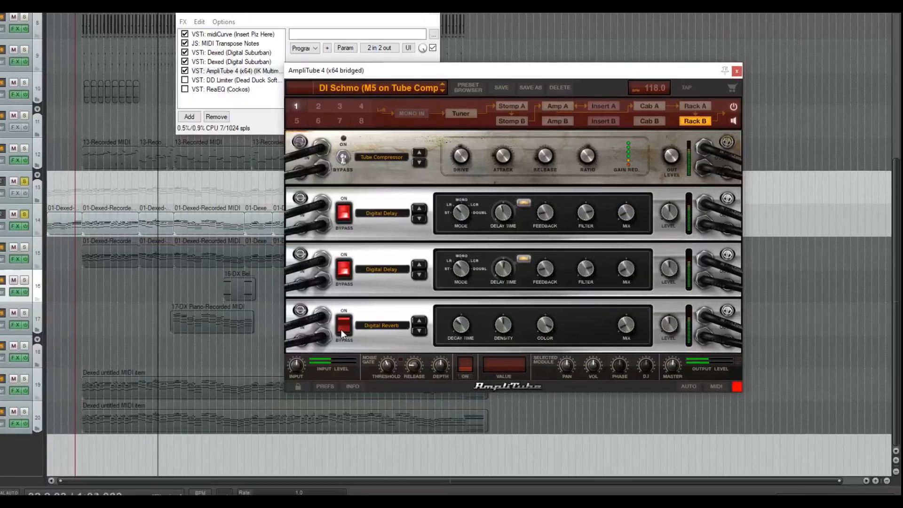
left_click(340, 329)
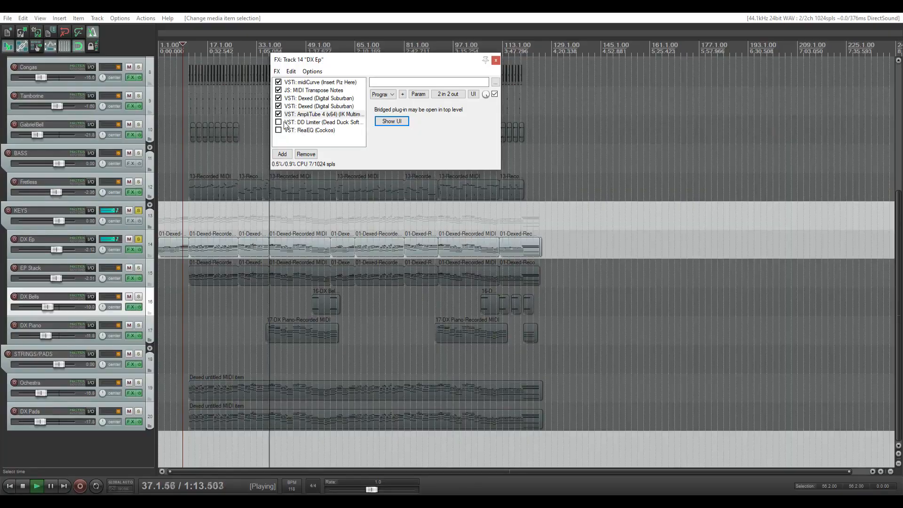
Enable the DD Limiter and ReaEQ on the DX Ep, showing each plugin and ReaEQ's low-pass band 4.
left_click(140, 23)
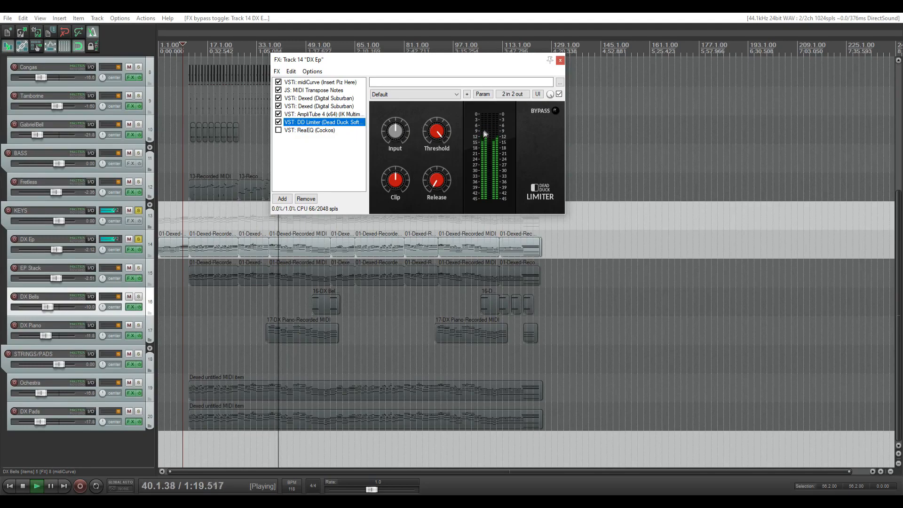
left_click(279, 130)
left_click(308, 130)
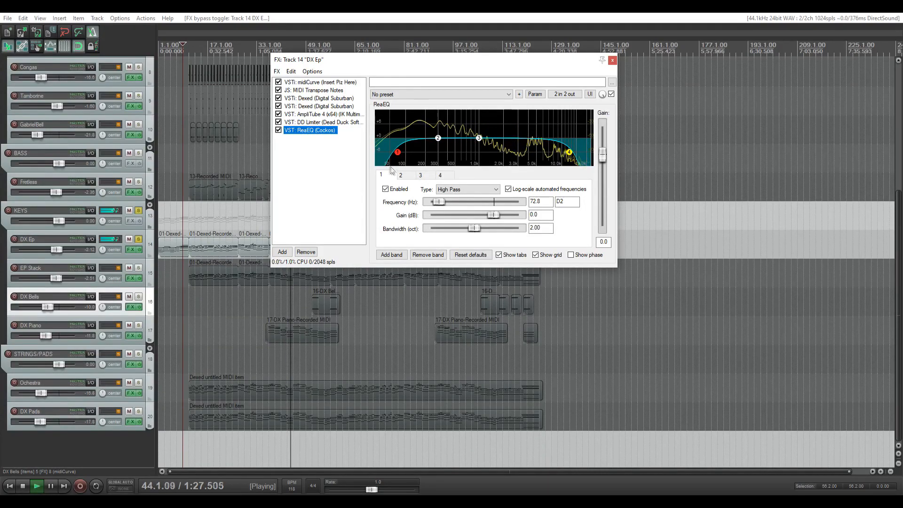
left_click(445, 177)
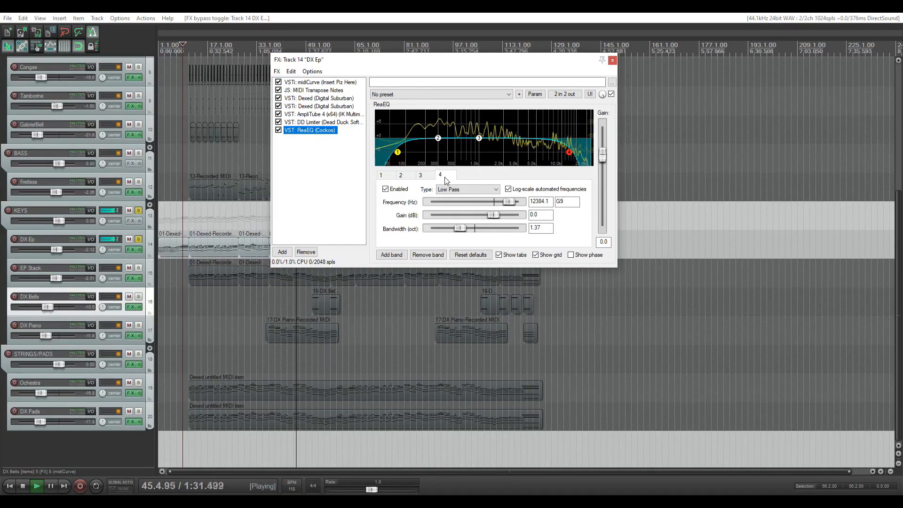
Close the DX Ep effects chain and switch the solo to the EP Stack, playing it from bar 11.
left_click(612, 60)
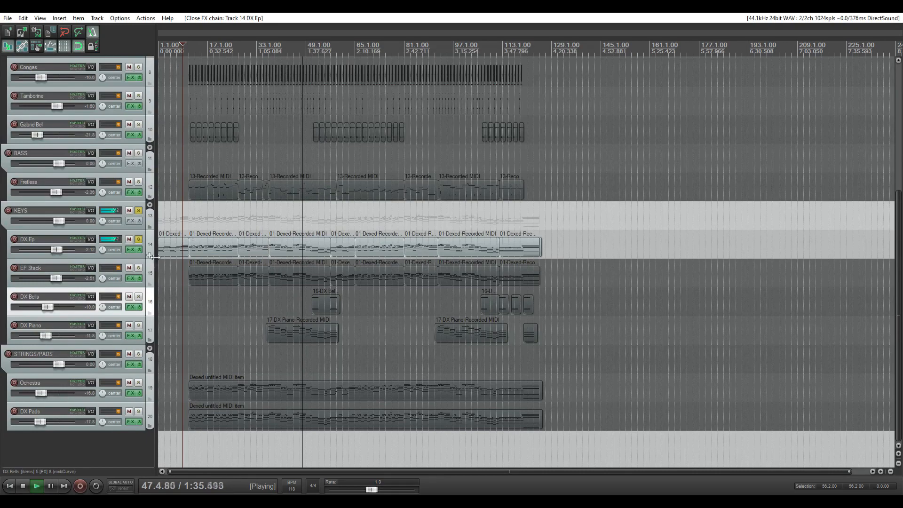
left_click(139, 239)
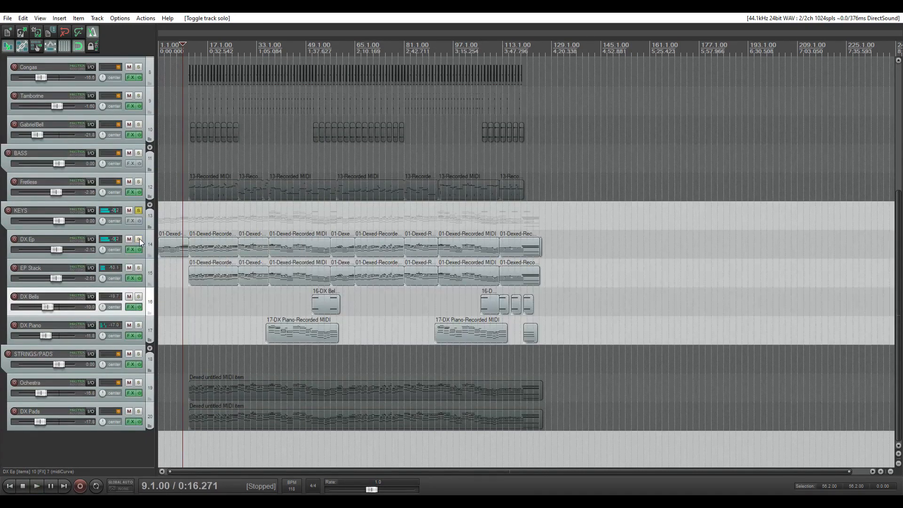
left_click(191, 277)
scroll(192, 278, "up", 10)
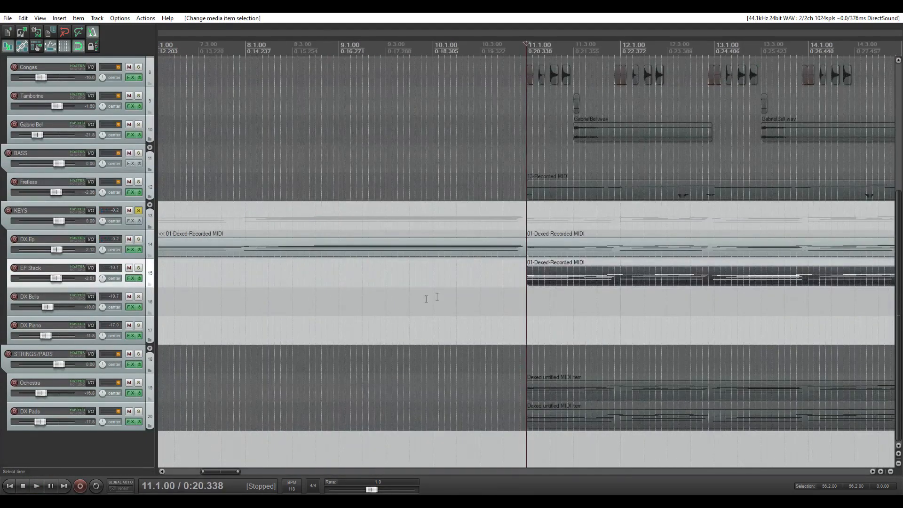
scroll(388, 300, "down", 8)
left_click(139, 268)
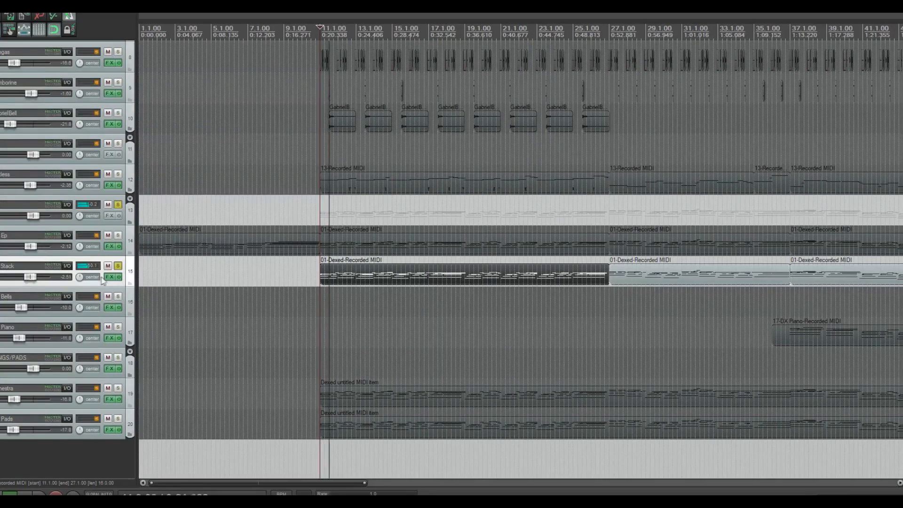
Examine the EP Stack effects chain plugin by plugin: Xpand!2, WOK EMONIZER, DD Limiter, epicVerb and ReaEQ.
left_click(111, 278)
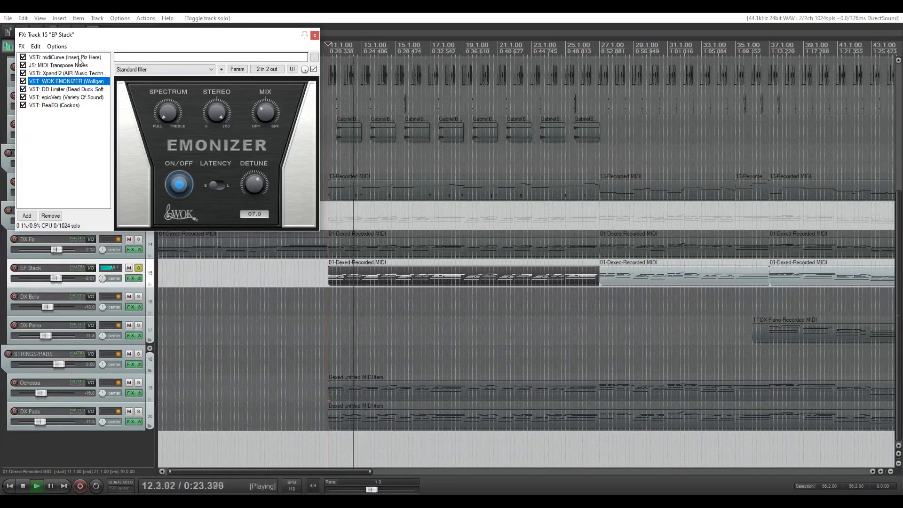
left_click(60, 74)
left_click(63, 81)
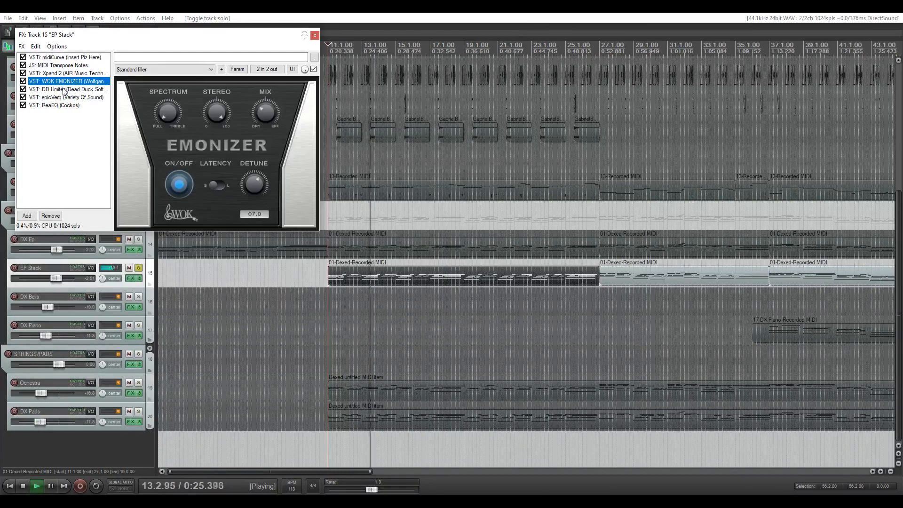
left_click(64, 90)
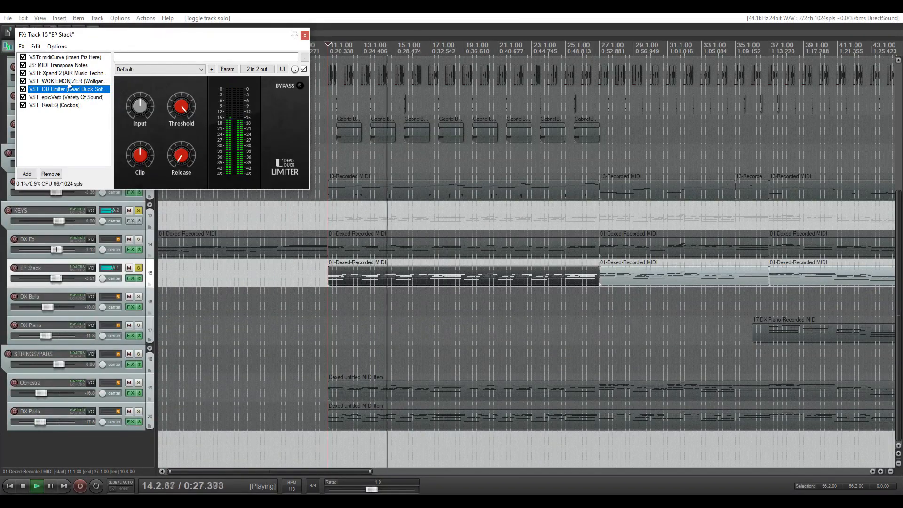
left_click(68, 81)
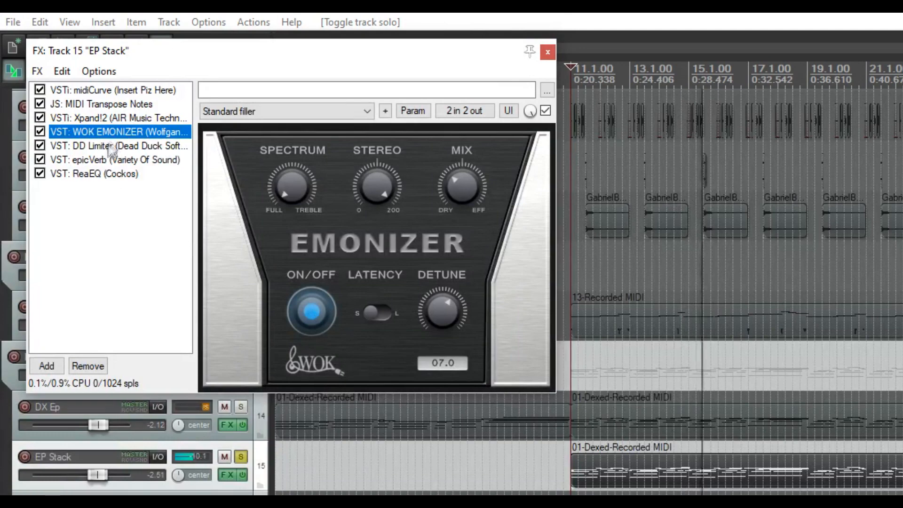
left_click(108, 146)
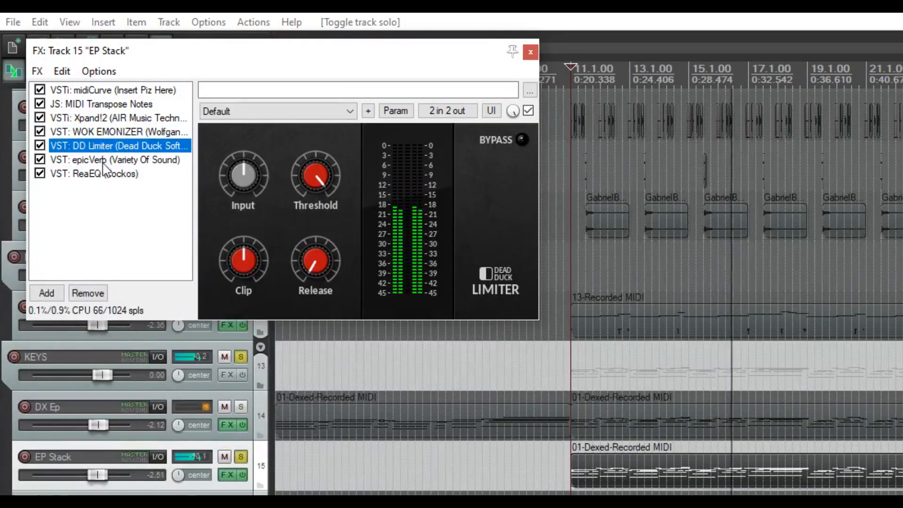
left_click(105, 161)
left_click(99, 174)
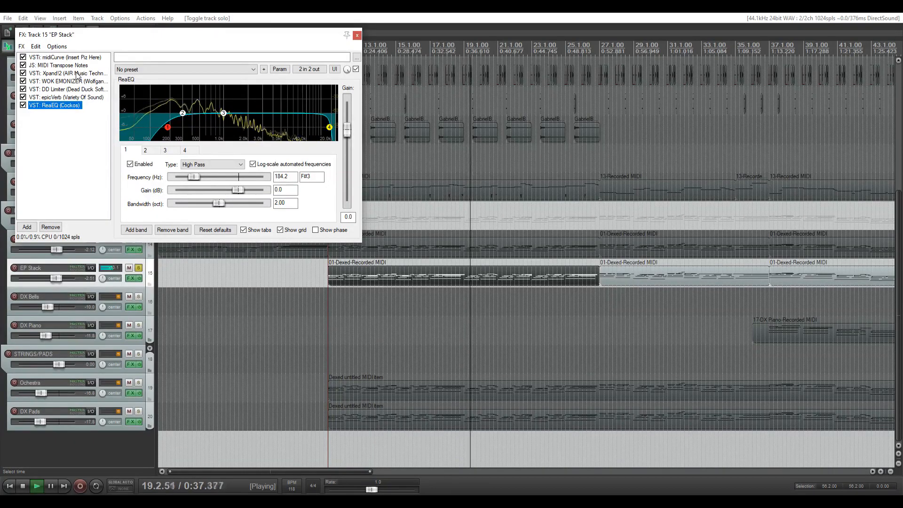
Examine the four electric piano parts of Xpand!2's XR-EP Stack #3 preset, then close the EP Stack effects chain.
left_click(141, 118)
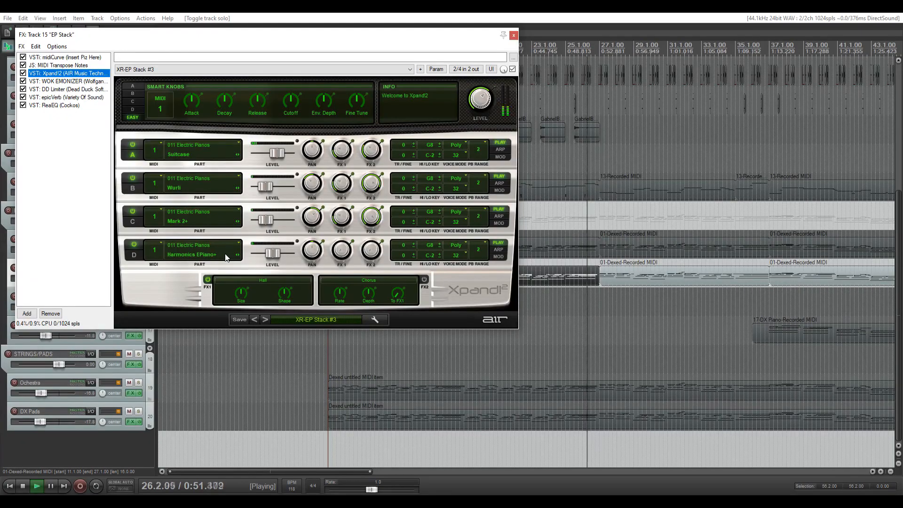
left_click_drag(121, 42, 324, 73)
left_click(717, 68)
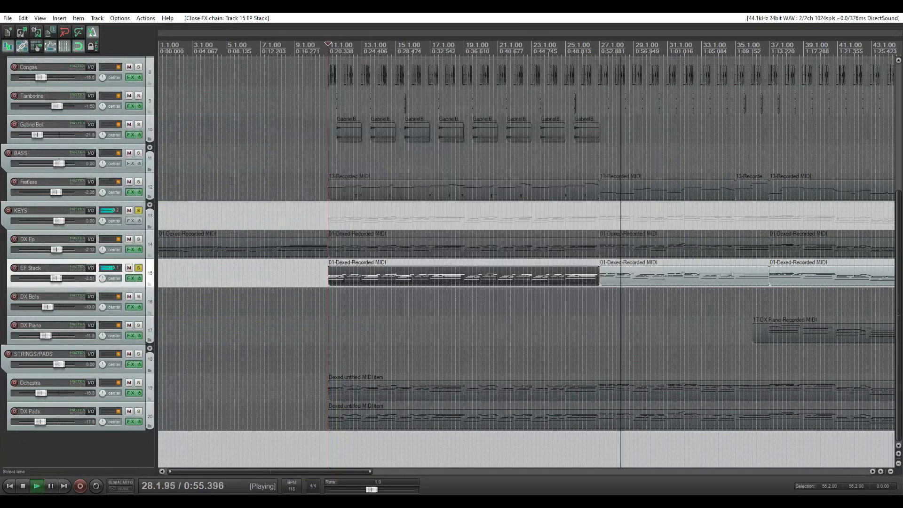
Solo the DX Ep on its own, then add the EP Stack to the solo to hear both layered.
left_click(139, 239)
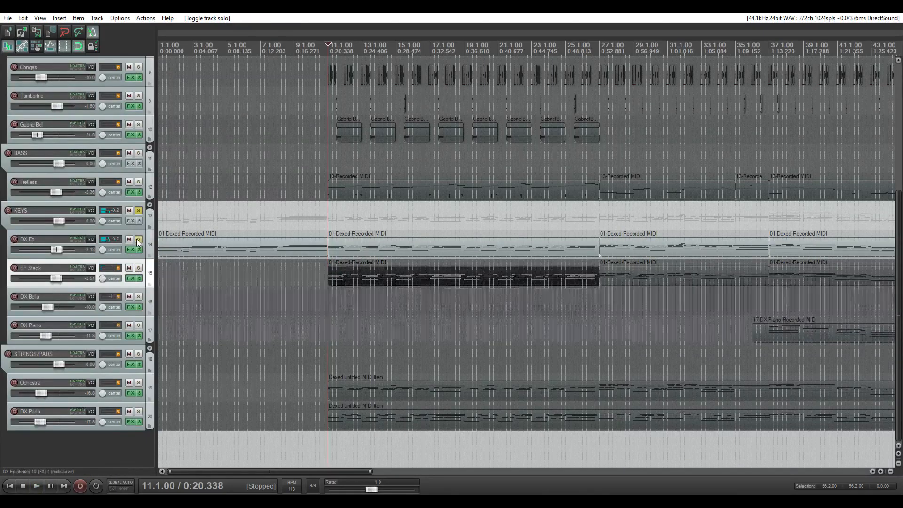
left_click(139, 269)
right_click(139, 269)
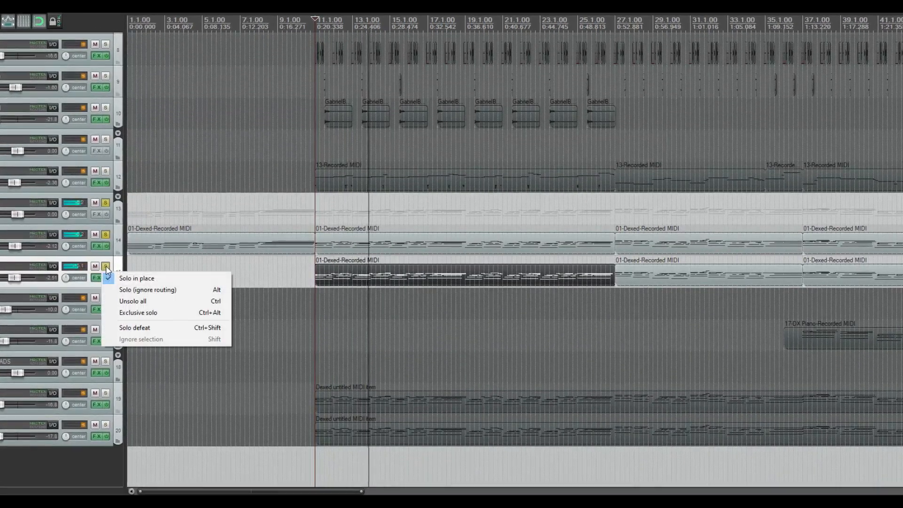
key("Escape")
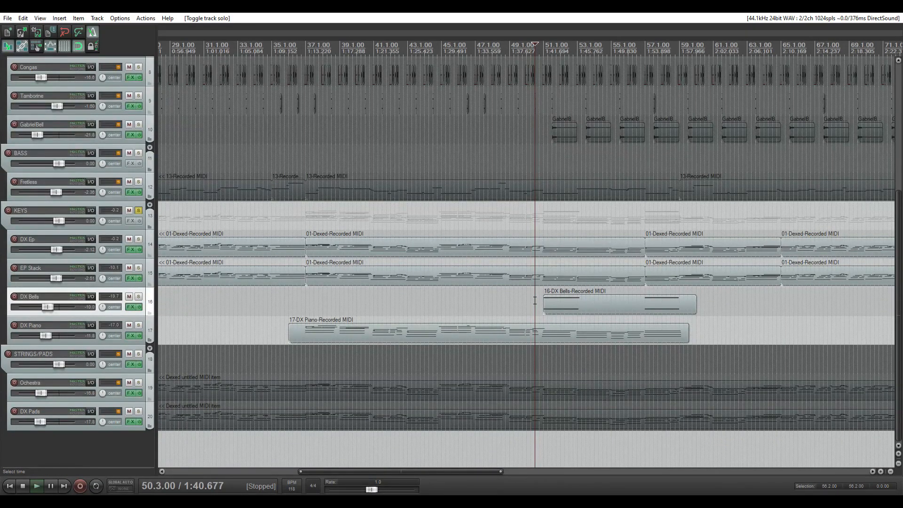
Solo the DX Bells, play their part from around bar 50, and stop playback.
key("space")
left_click(138, 296)
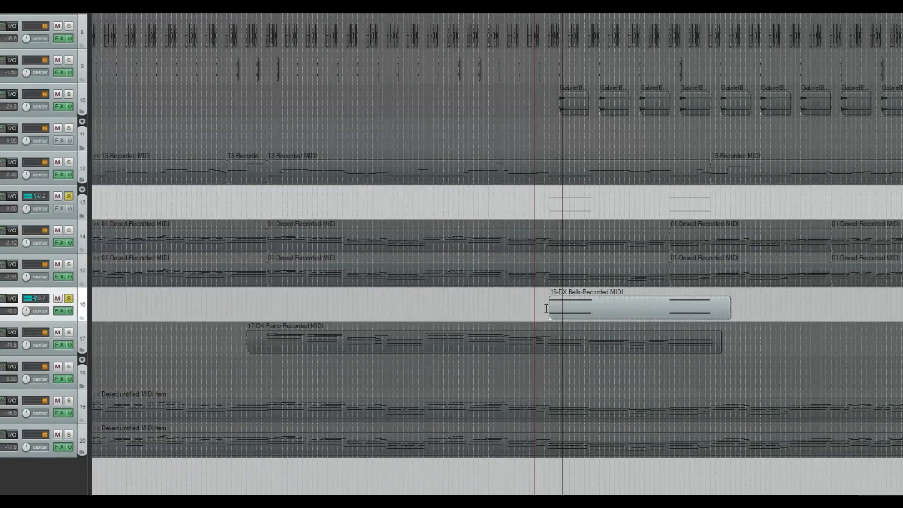
key("space")
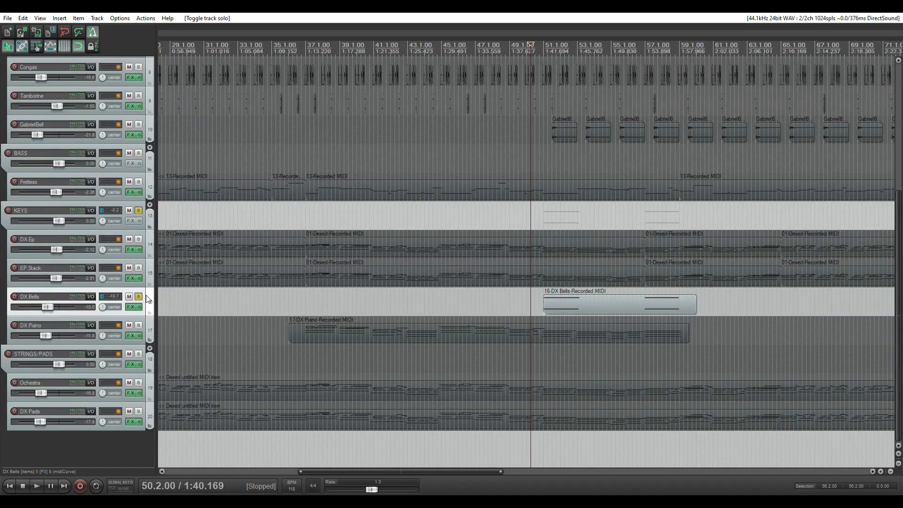
Examine the DX Bells effects chain, from Dexed's TUB BELLS through WOK EMONIZER, epicVerb, DVS Ping Pong, DD Limiter and ReaEQ, and close it.
left_click(131, 307)
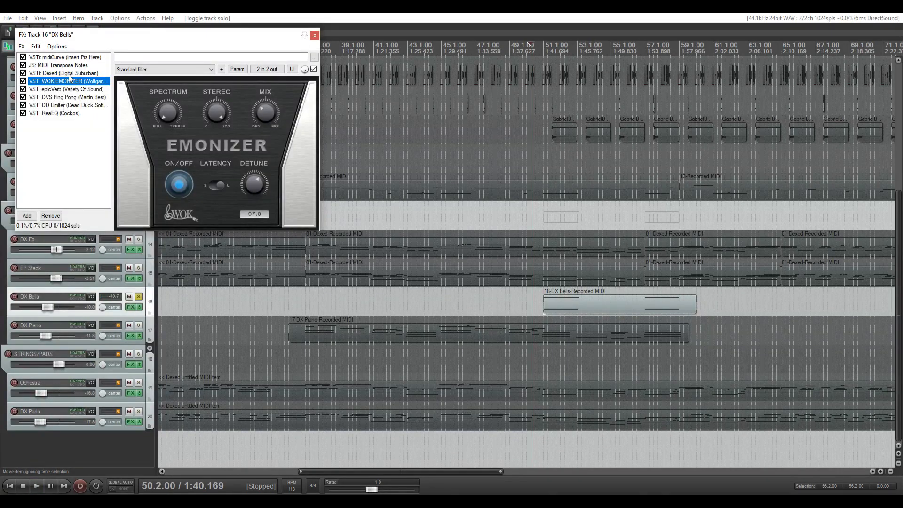
left_click(69, 74)
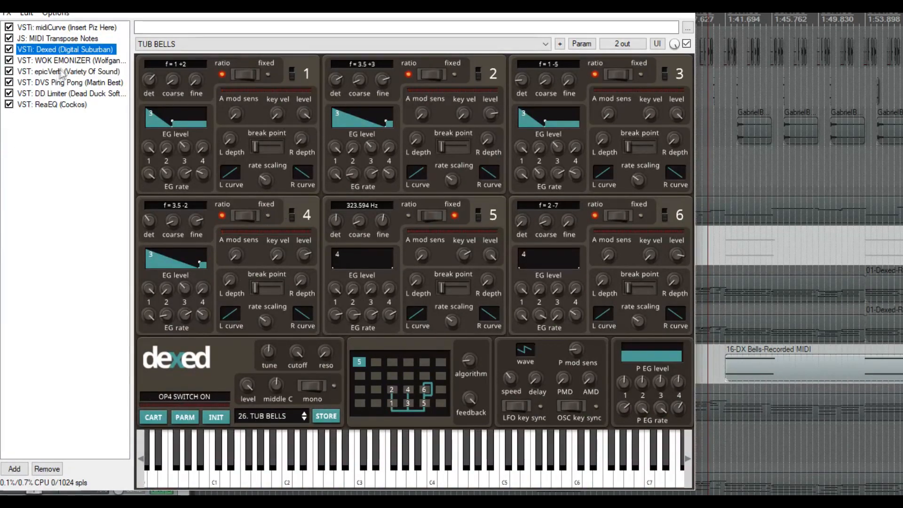
key("Down")
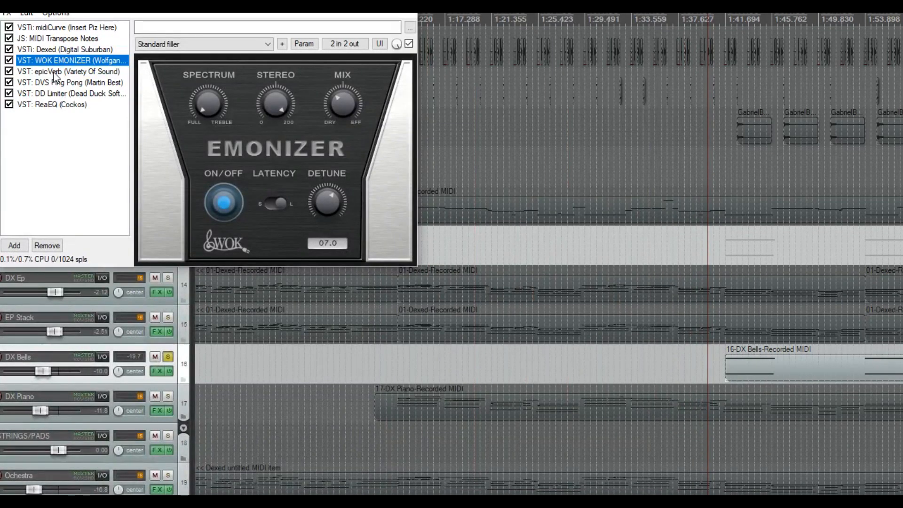
left_click(62, 71)
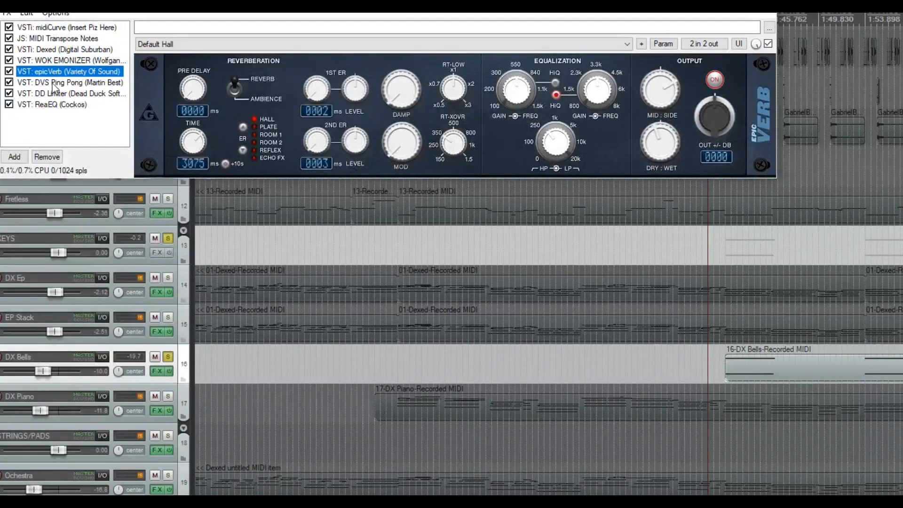
left_click(53, 82)
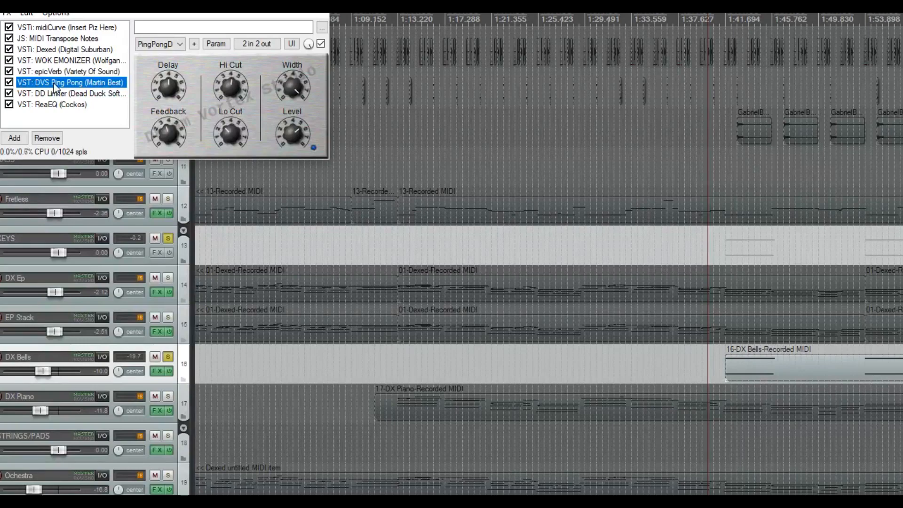
left_click(65, 94)
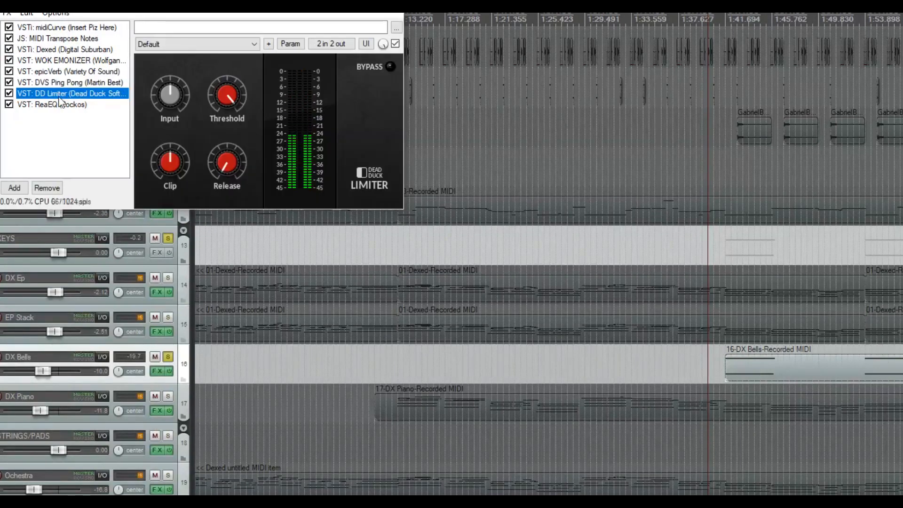
left_click(56, 106)
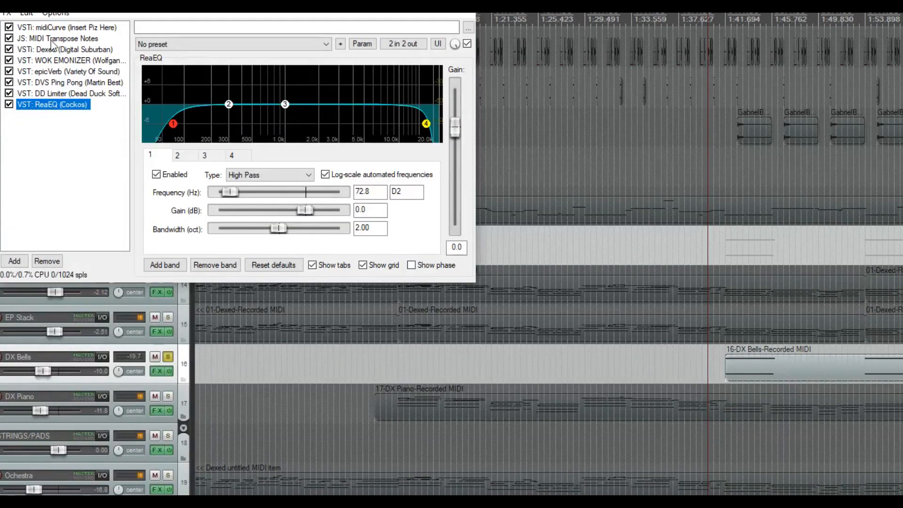
left_click(38, 49)
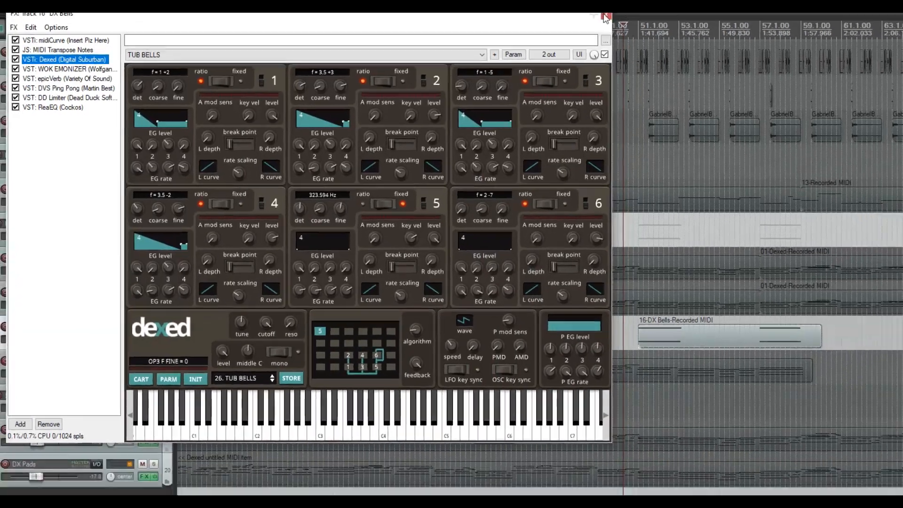
left_click(606, 18)
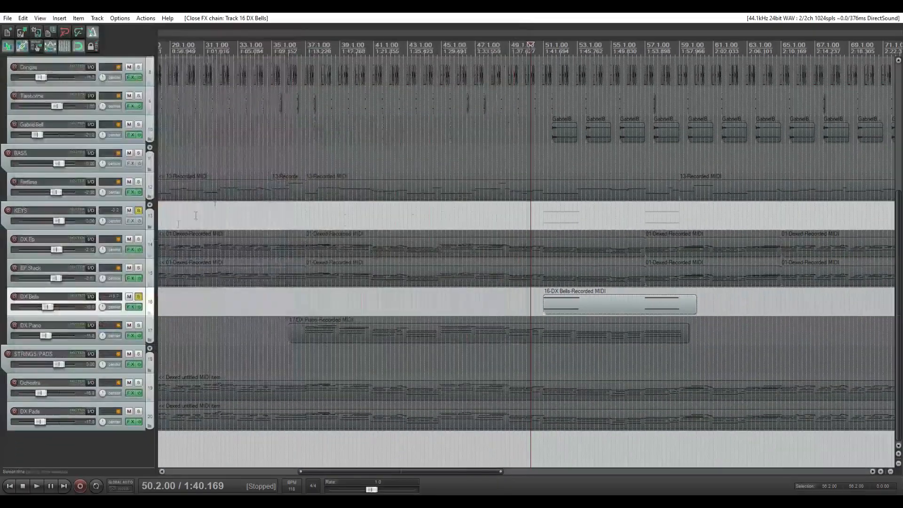
Unsolo the DX Bells, stop playback, and place the edit cursor at bar 36.4 near the start of the first DX Piano item.
left_click(138, 296)
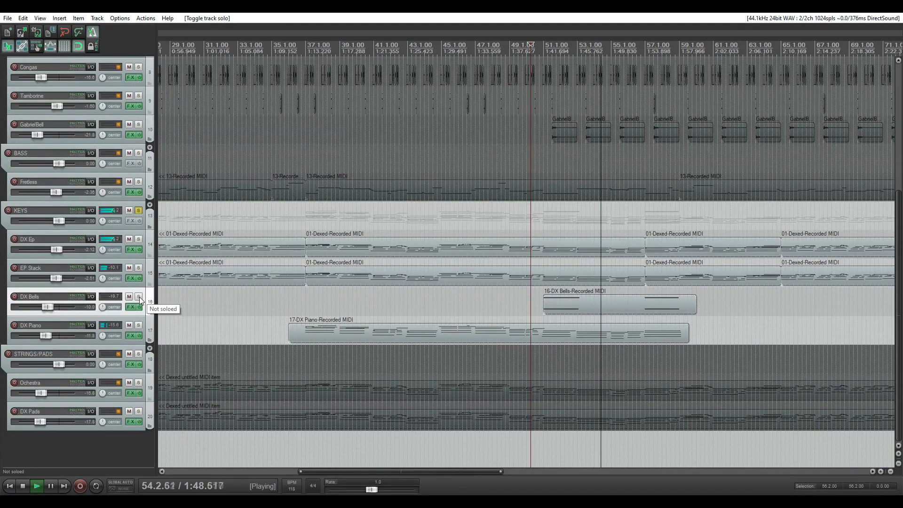
key("space")
left_click(301, 329)
scroll(464, 358, "down", 4)
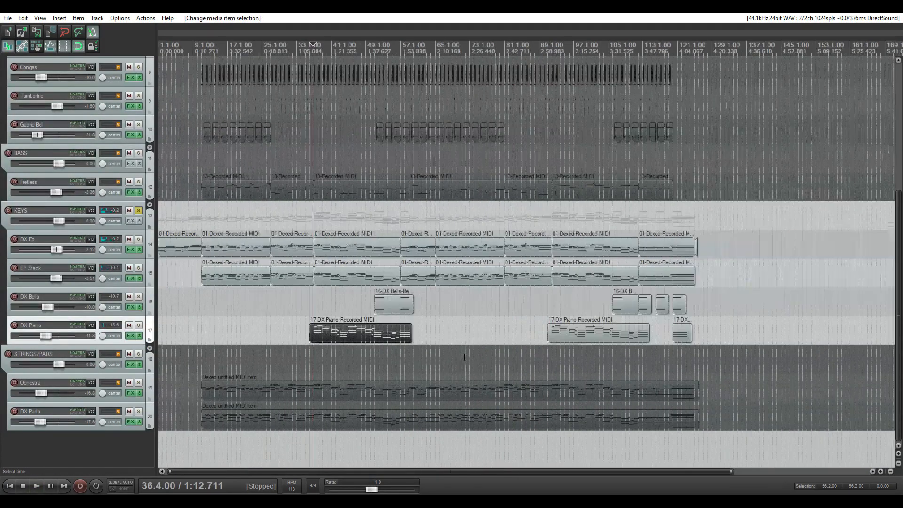
scroll(604, 358, "up", 5)
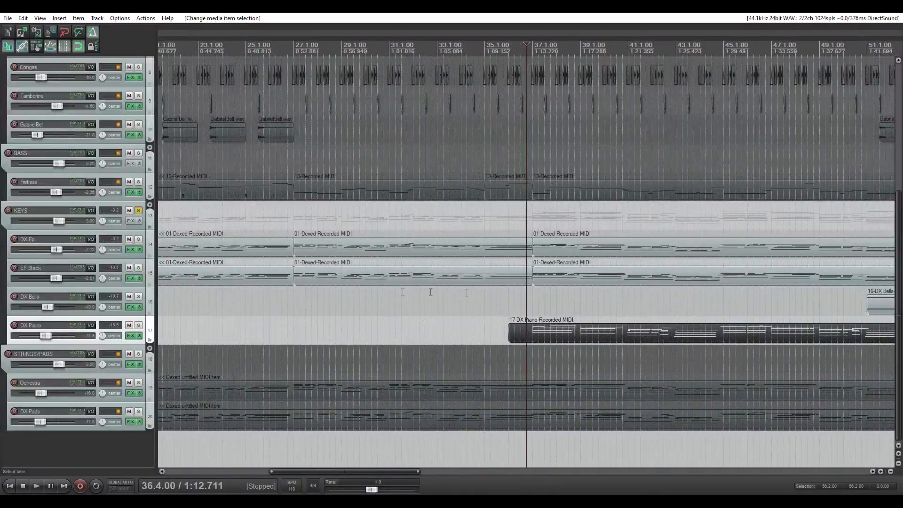
Play the keys from bar 36.4 with the DX Piano muted, then unmute it.
left_click(130, 325)
key("space")
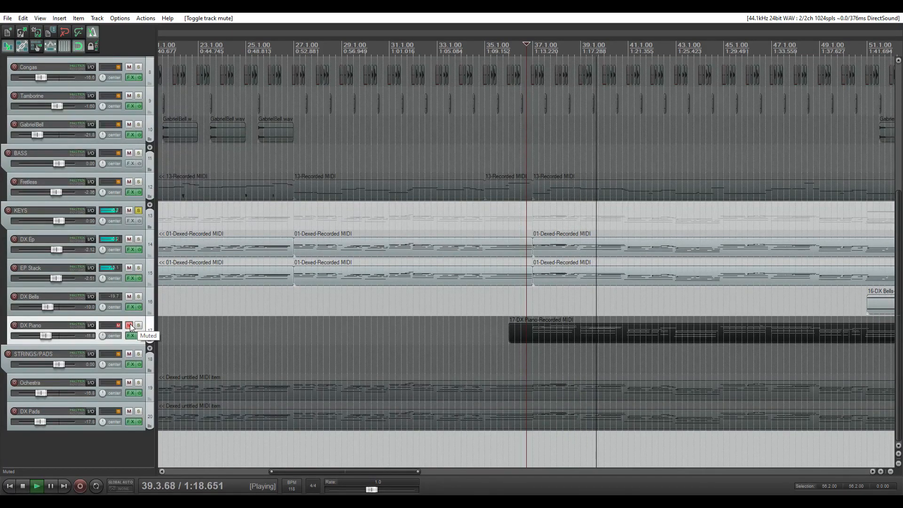
left_click(130, 326)
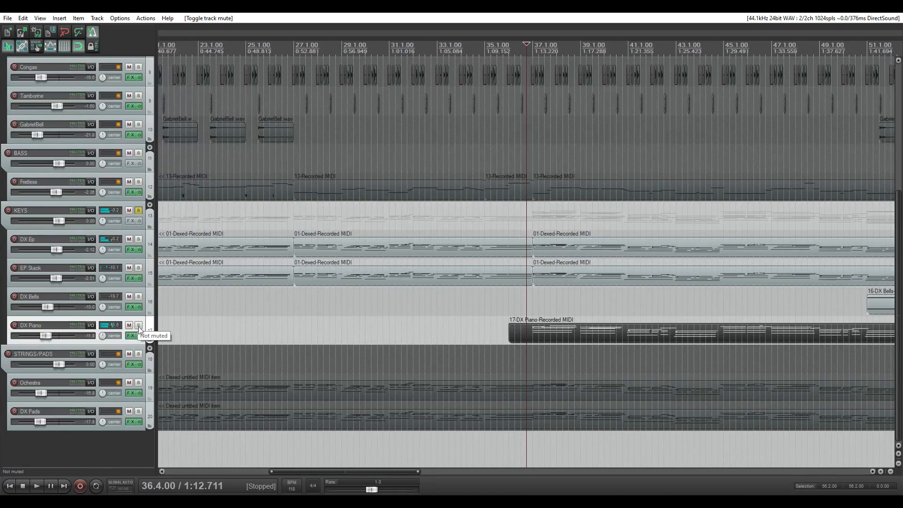
Solo the DX Piano and examine its effects chain, including Dexed's PIANO 1, epicVerb, DD Limiter and ReaEQ, then close the chain.
left_click(138, 326)
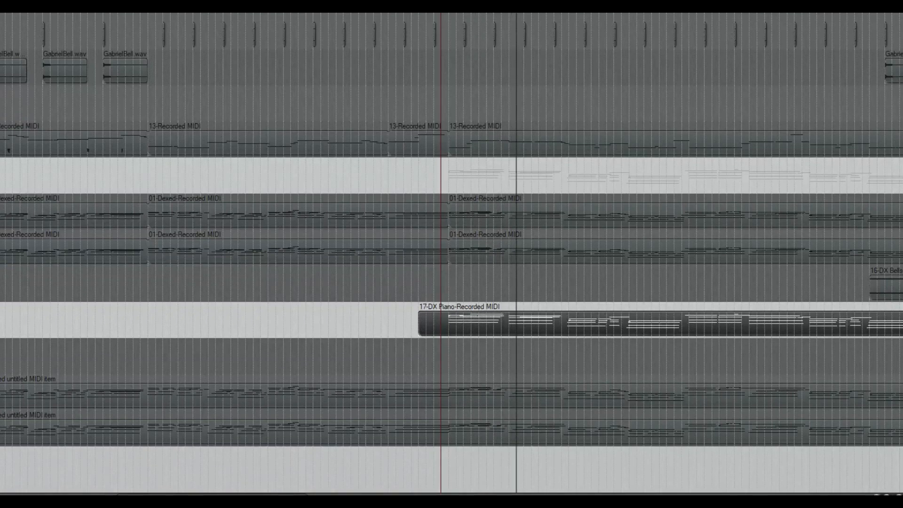
left_click(130, 336)
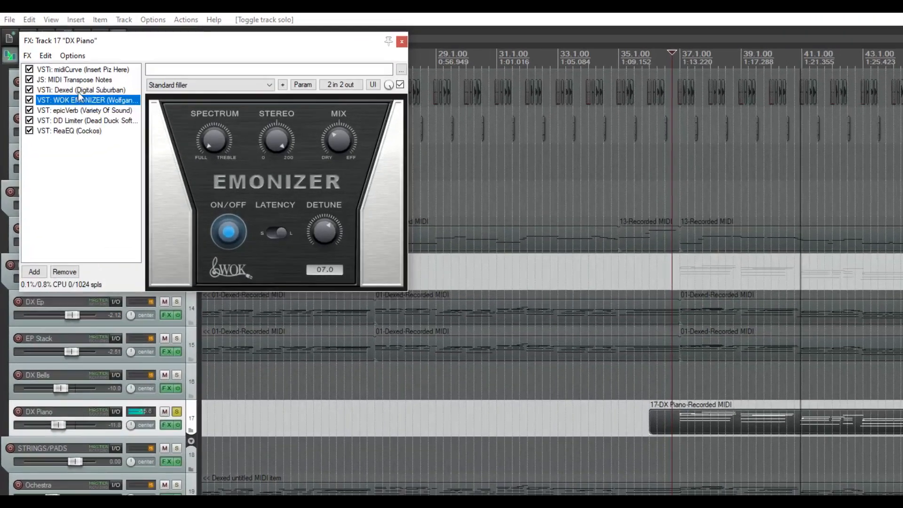
left_click(64, 74)
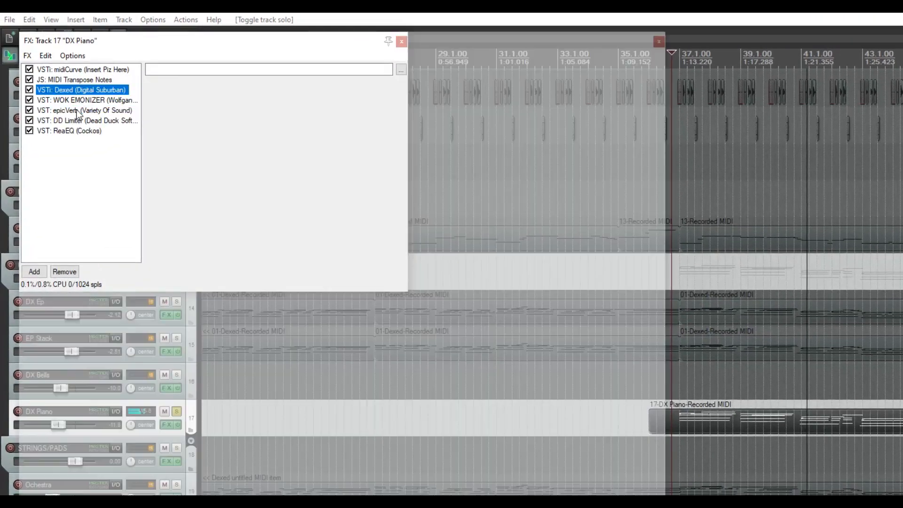
left_click(60, 81)
left_click(79, 111)
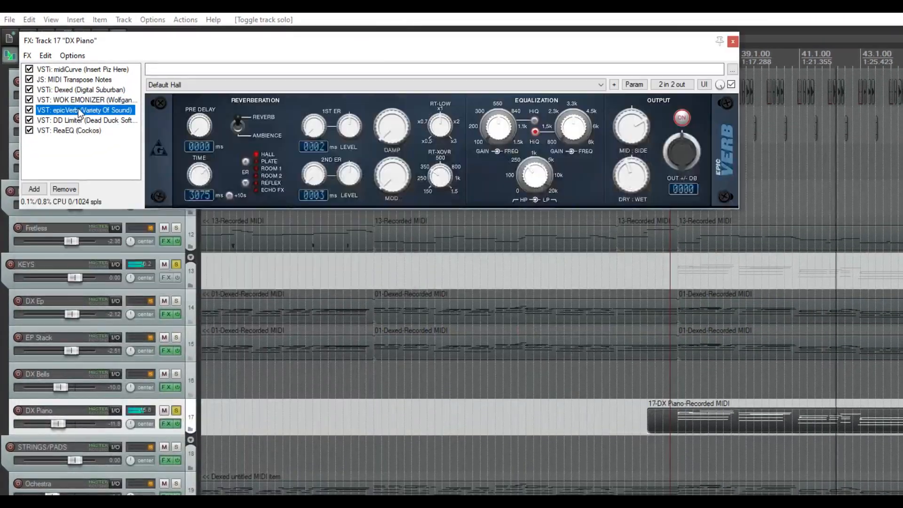
left_click(68, 121)
left_click(67, 131)
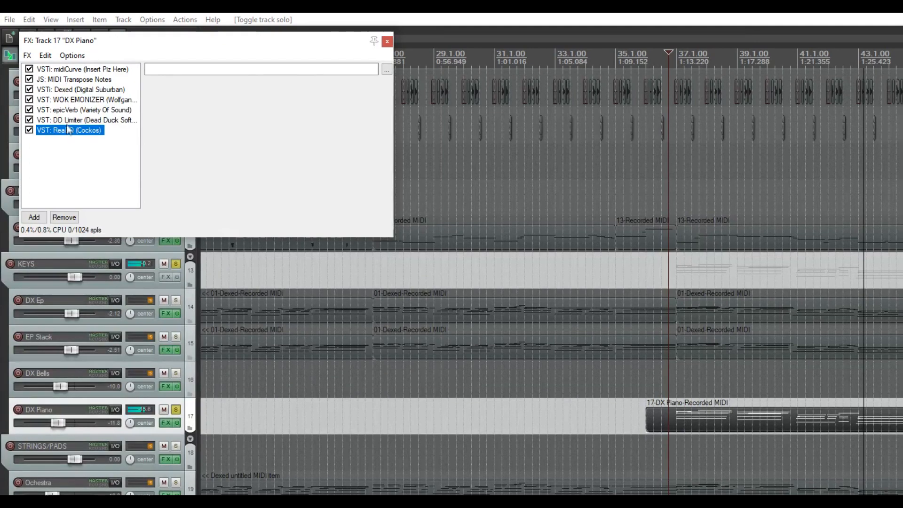
left_click(84, 90)
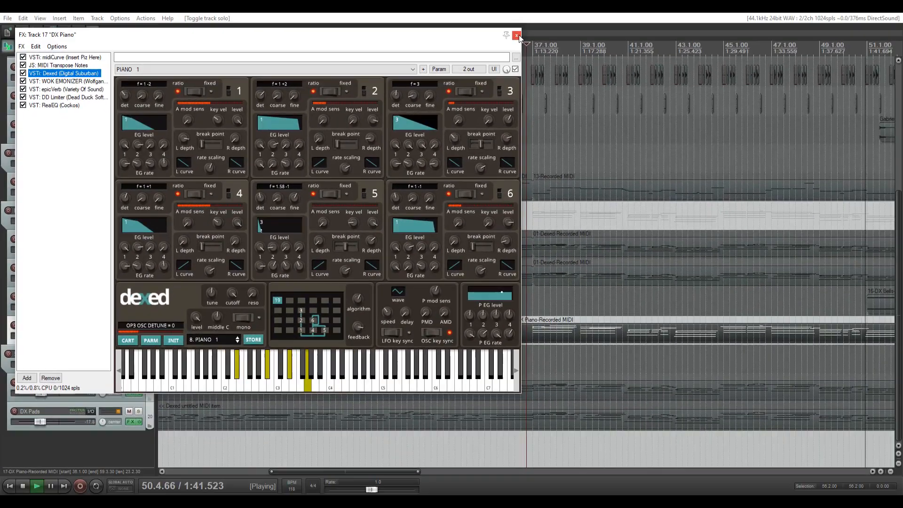
left_click(650, 40)
Unsolo the DX Piano and play it together with the other keys from bar 36.4.
scroll(584, 304, "down", 3)
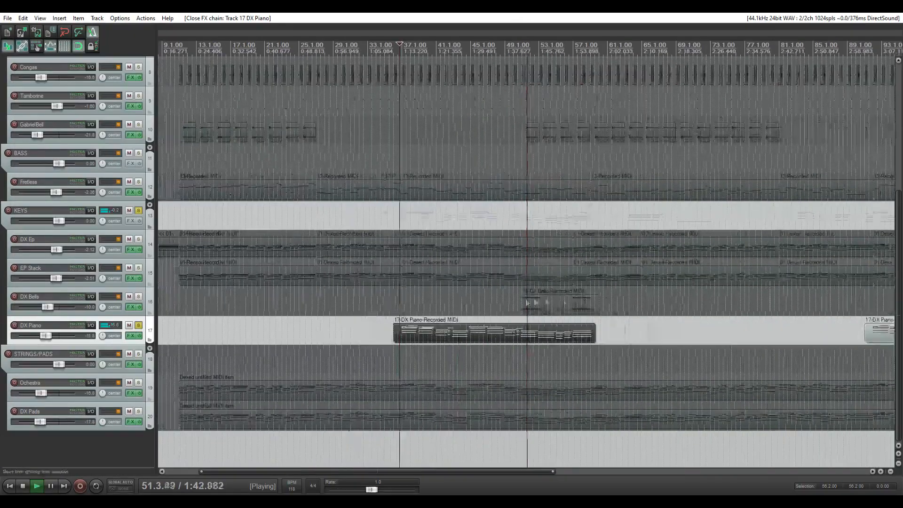
left_click(139, 325)
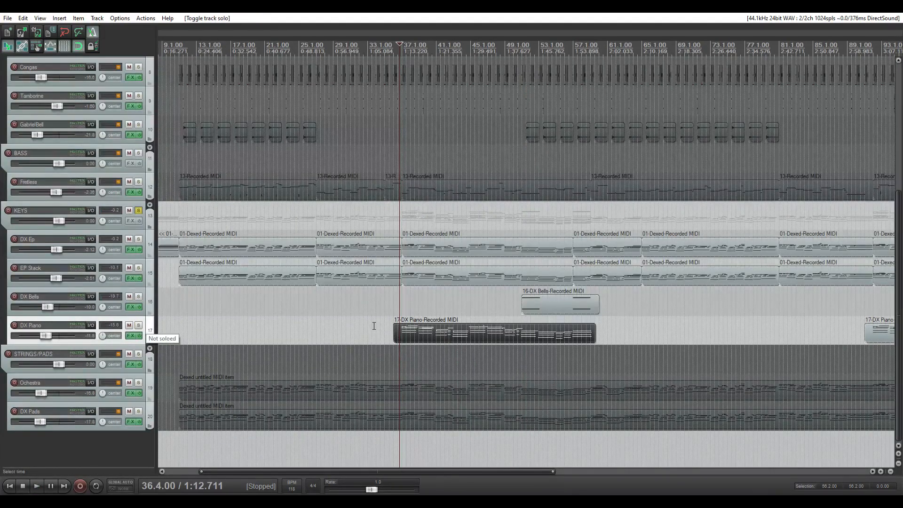
key("space")
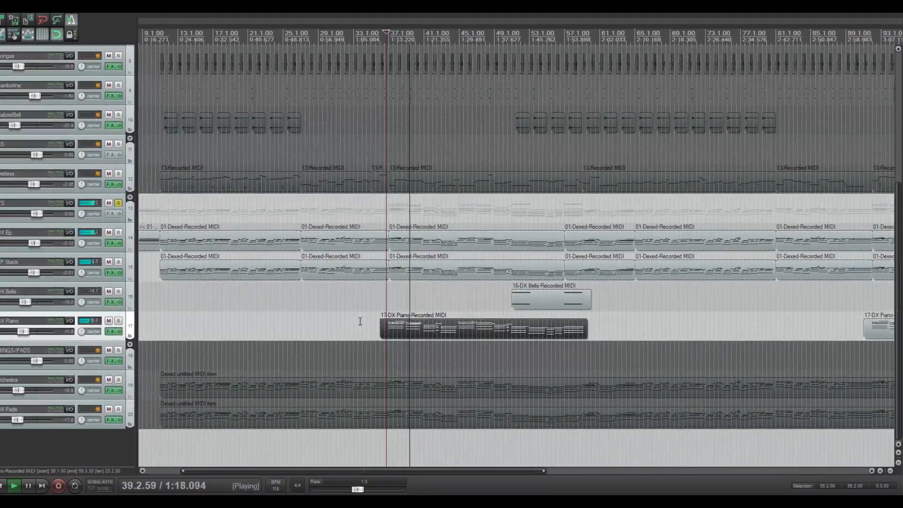
Solo the DX Piano again, play its part alone from bar 36.4, and stop playback.
left_click(104, 321)
key("space")
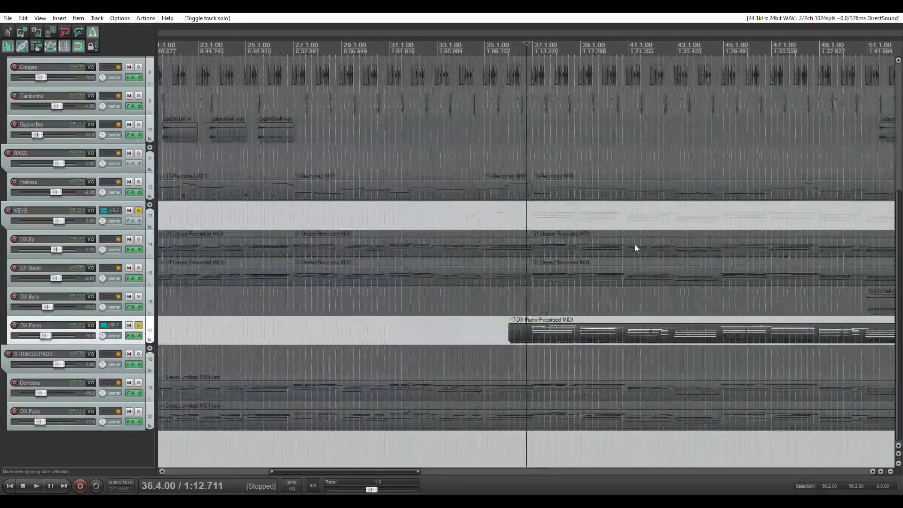
key("space")
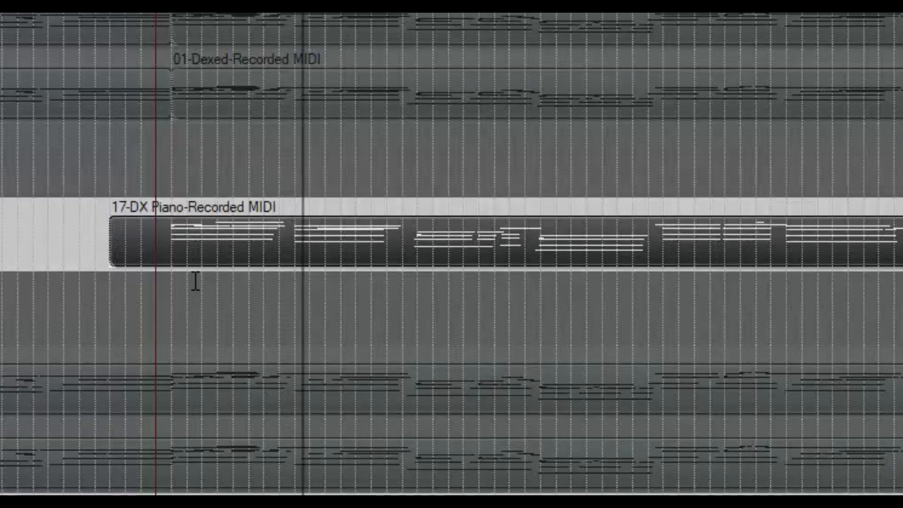
key("space")
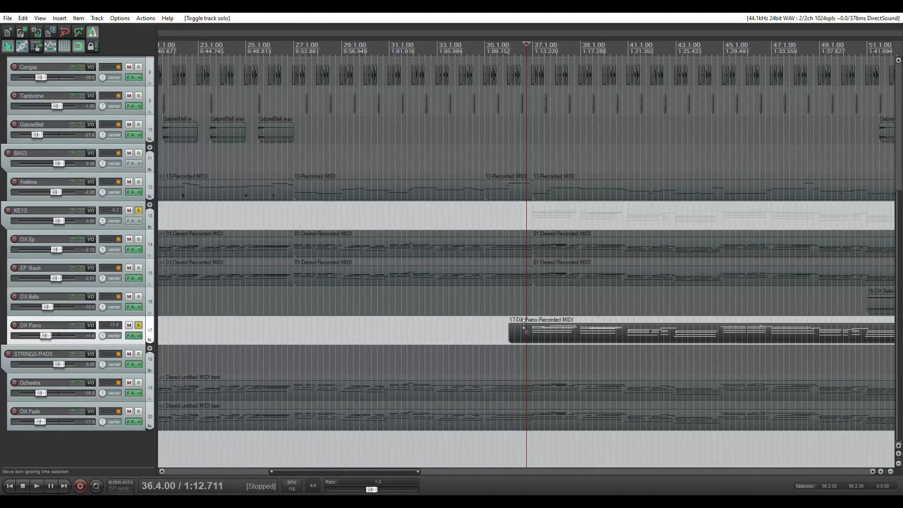
Unsolo the DX Piano, play all the keys from bar 36.4 with the whole arrangement in view, and stop playback.
left_click(138, 326)
key("space")
scroll(547, 342, "down", 3)
scroll(547, 341, "down", 2)
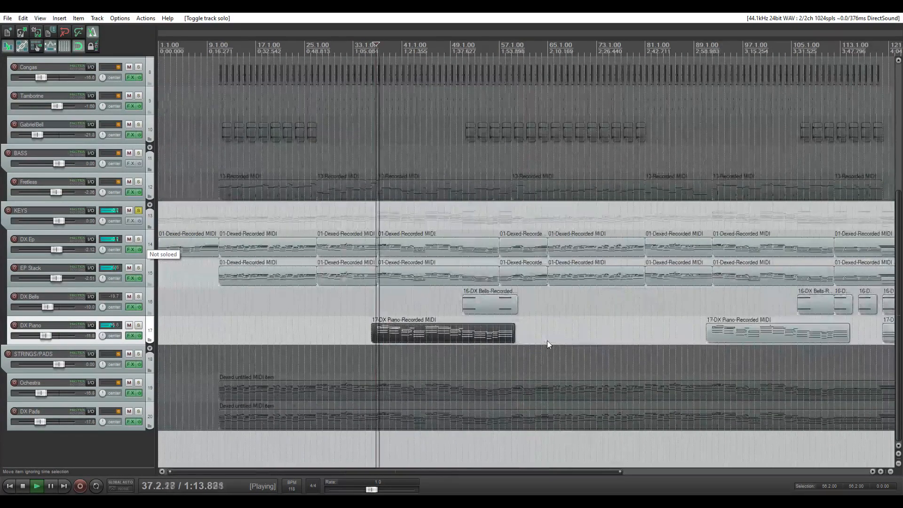
scroll(547, 341, "down", 2)
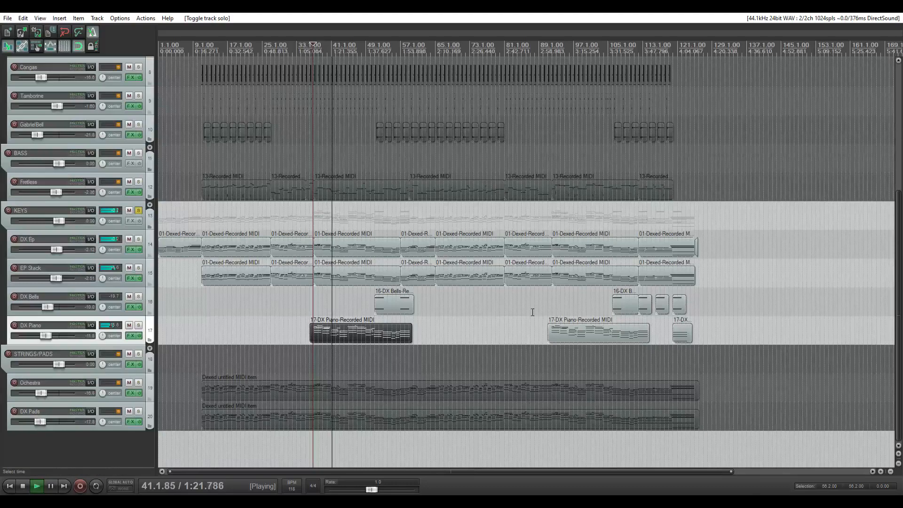
key("space")
Play the keys from bar 112 to hear the DX Bells and DX Piano parts in the song's ending, then stop playback.
left_click(605, 308)
left_click(642, 312)
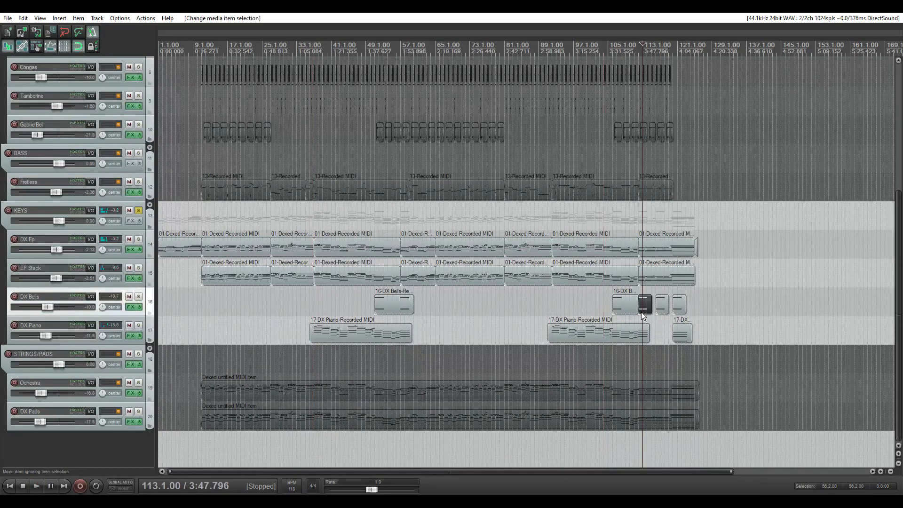
left_click(639, 292)
scroll(783, 331, "up", 6)
key("space")
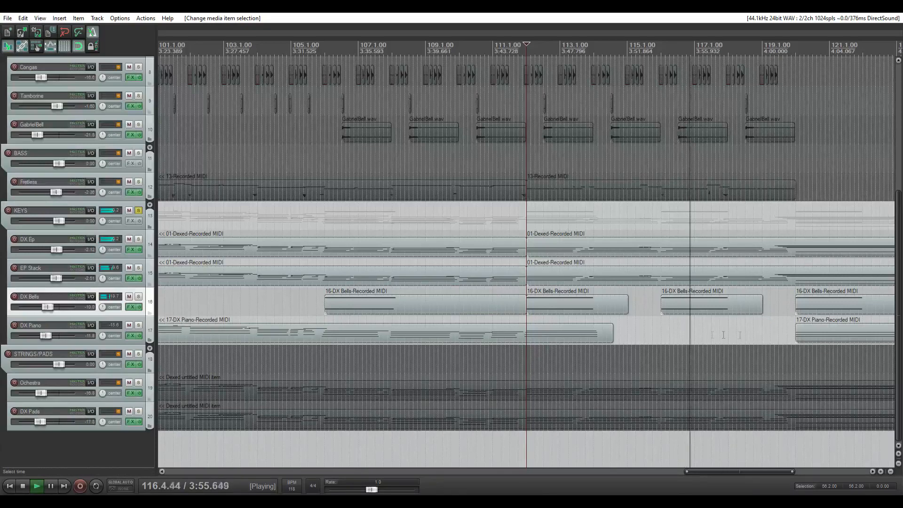
scroll(728, 316, "down", 5)
scroll(591, 334, "up", 3)
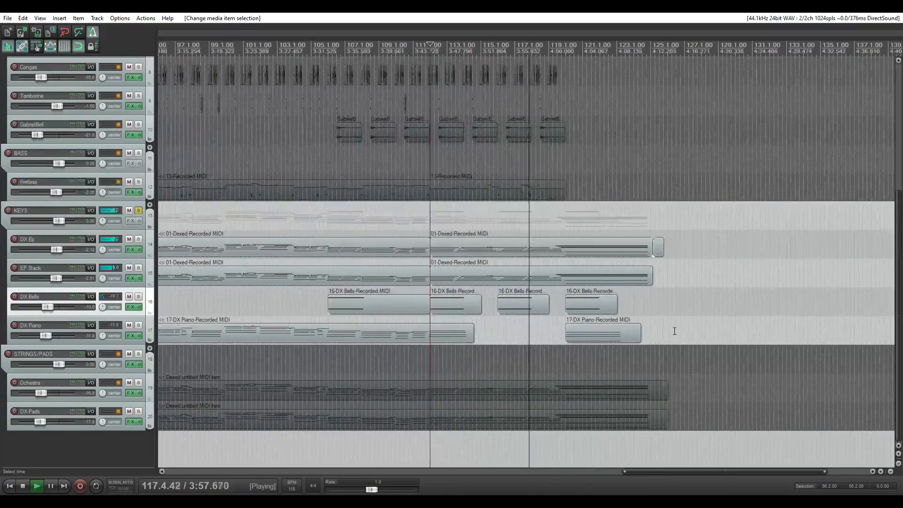
scroll(591, 334, "up", 3)
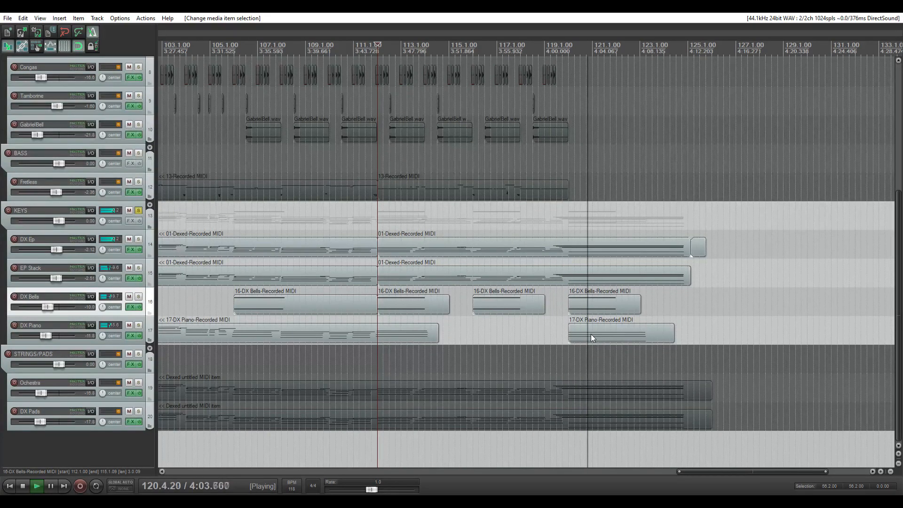
key("space")
Solo the DX Piano, play from just before its last item near bar 120, and unsolo it during playback.
left_click(139, 325)
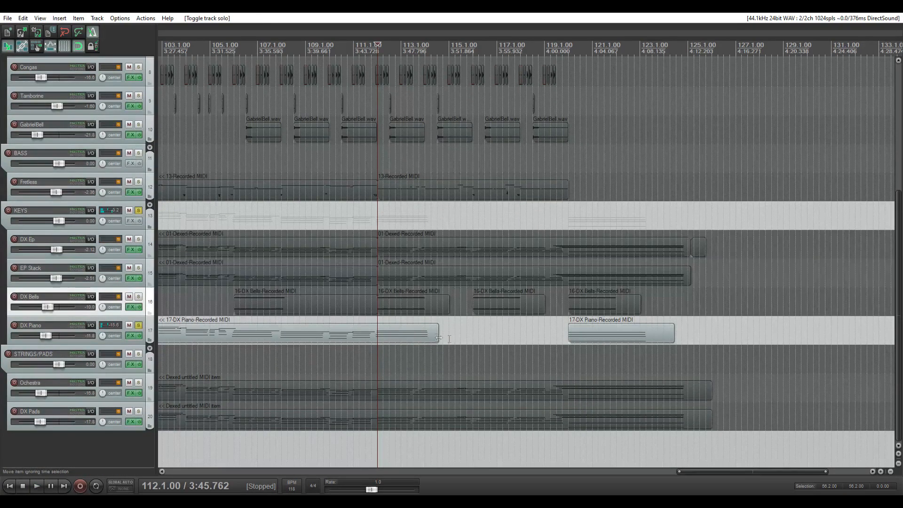
left_click(563, 338)
key("space")
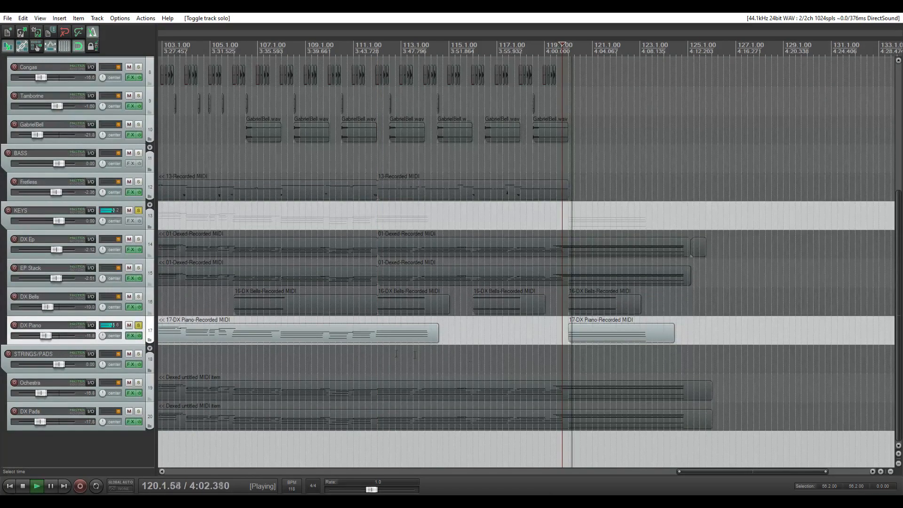
left_click(138, 325)
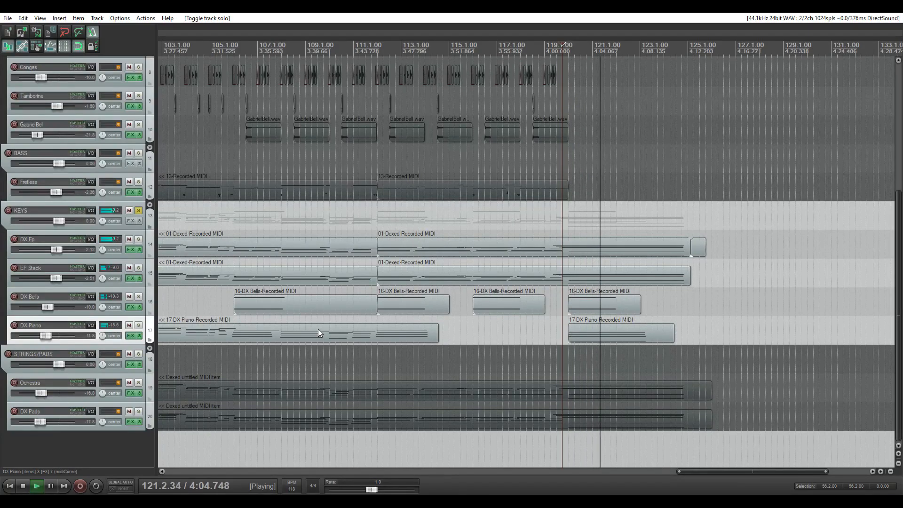
Stop playback and unsolo the KEYS group with the whole arrangement in view.
key("space")
scroll(442, 331, "down", 7)
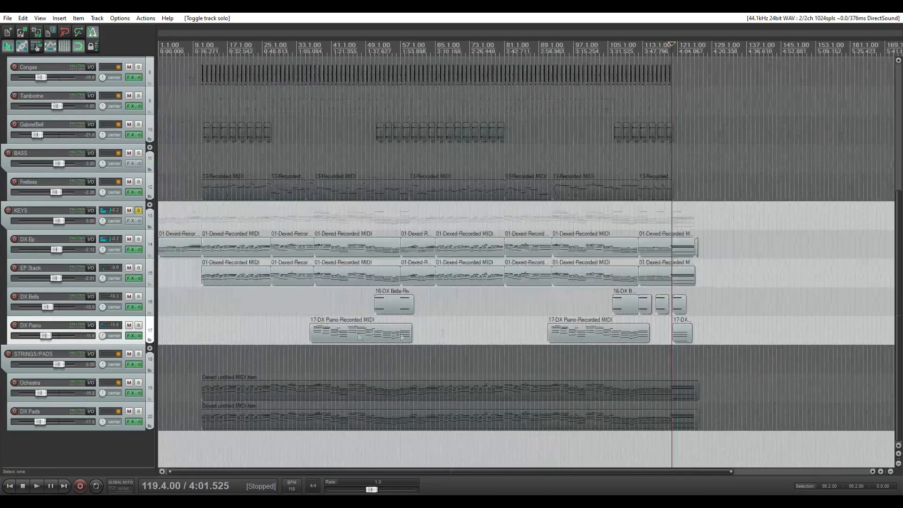
left_click(139, 210)
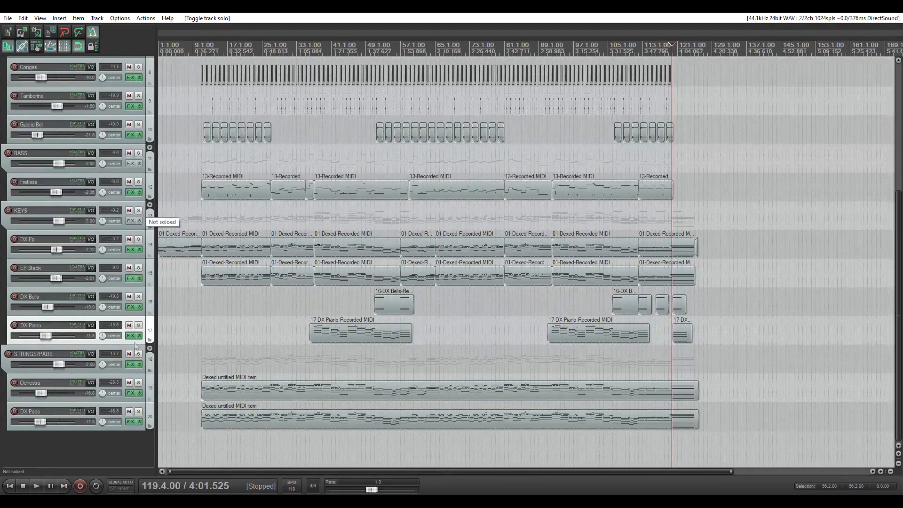
Solo the Ochestra track, play its part alone from bar 11, and stop playback.
left_click(202, 392)
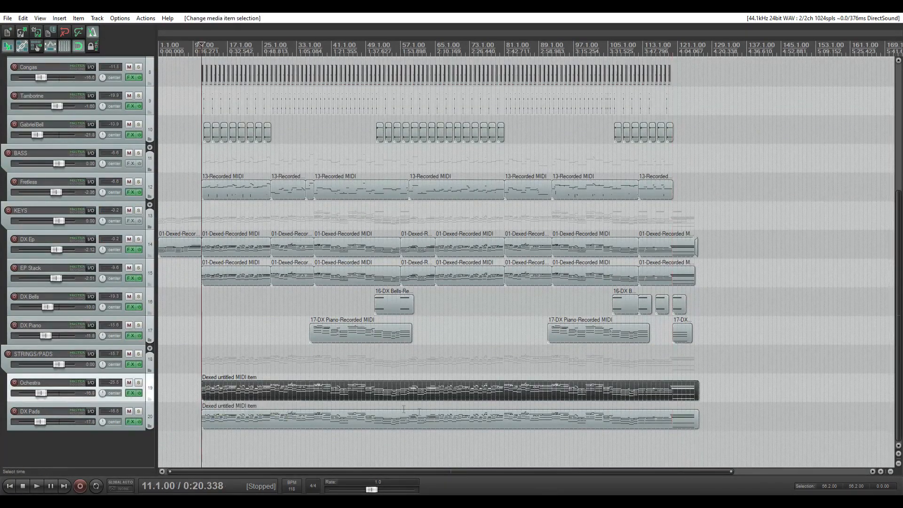
scroll(467, 417, "up", 8)
scroll(668, 389, "down", 3)
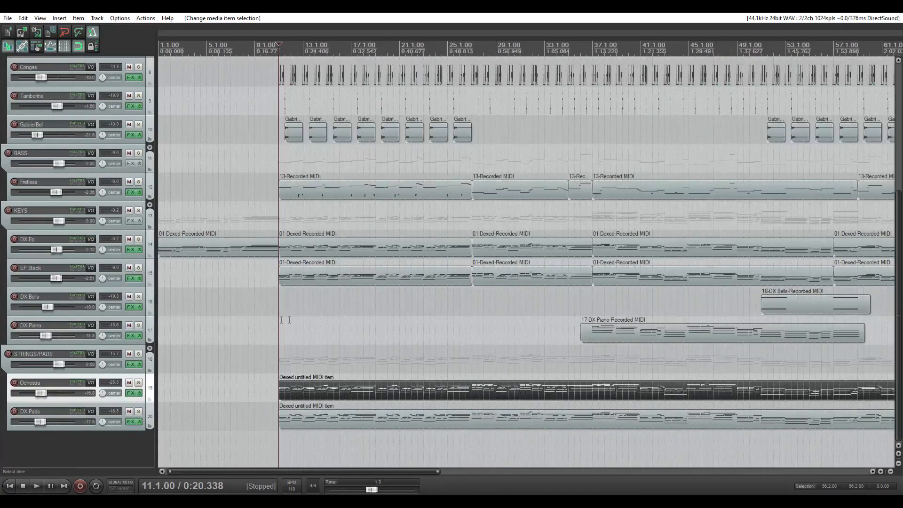
left_click(139, 383)
key("space")
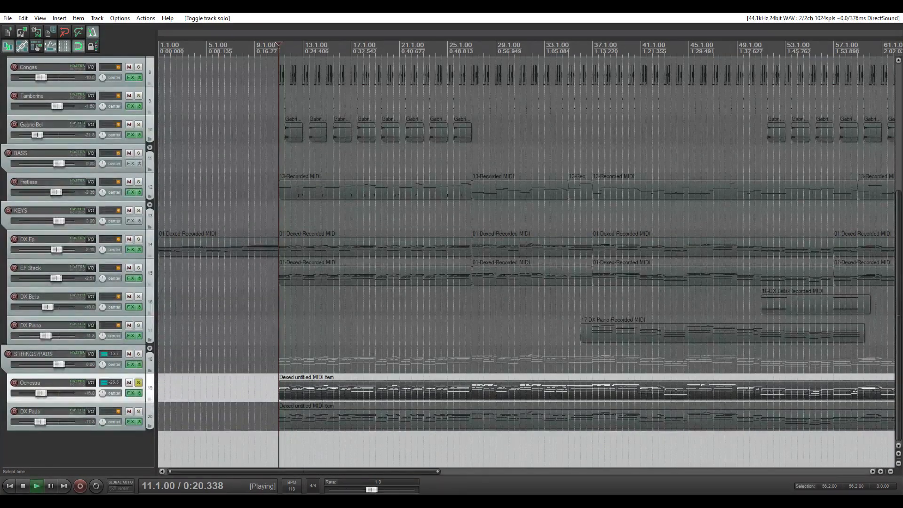
key("space")
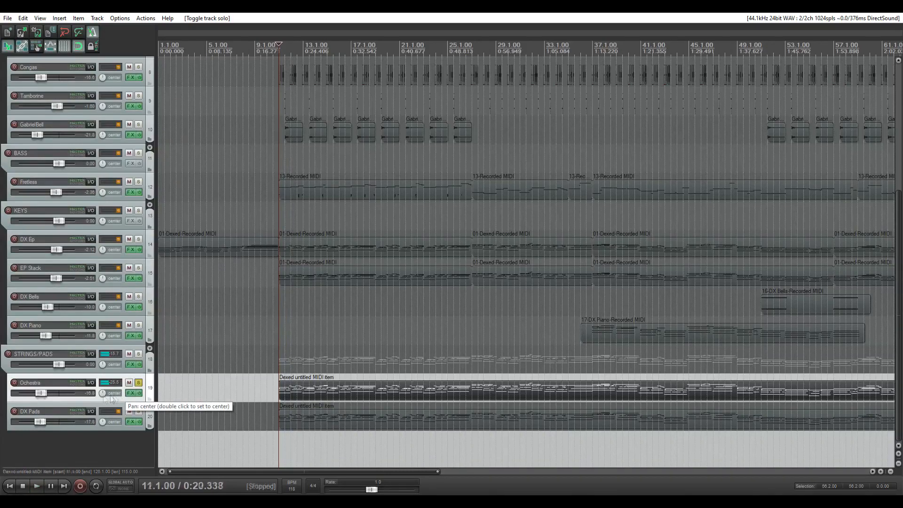
Open the Ochestra track's effects chain and compare the Xpand!2 instrument with its FX1 Hall effect off and on.
left_click(38, 407)
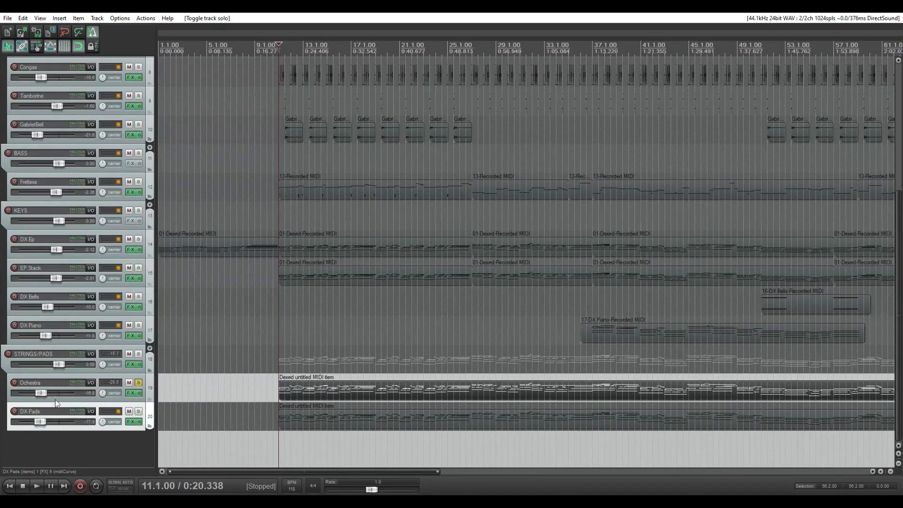
left_click(59, 374)
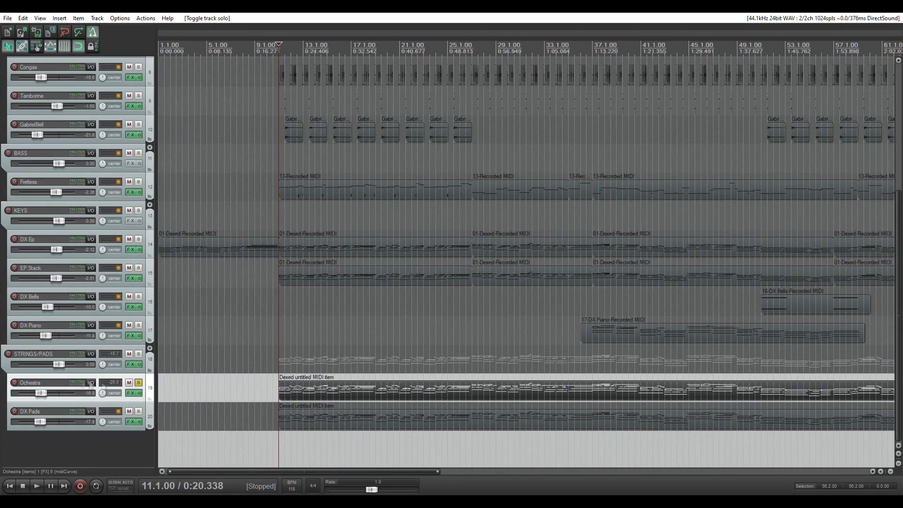
left_click(130, 394)
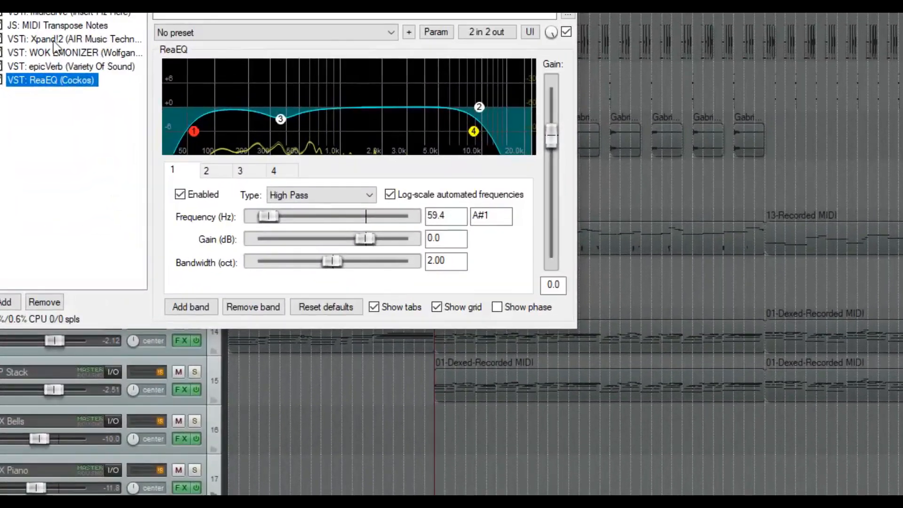
left_click(80, 41)
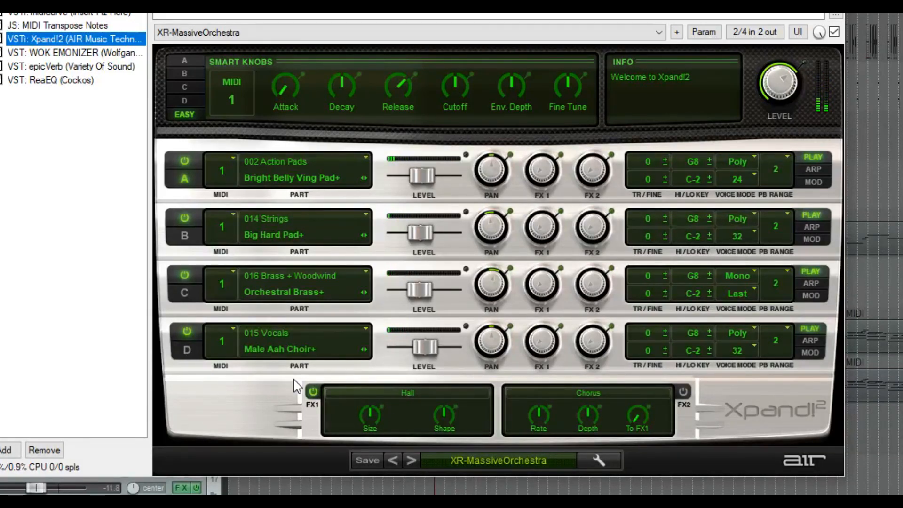
left_click(313, 393)
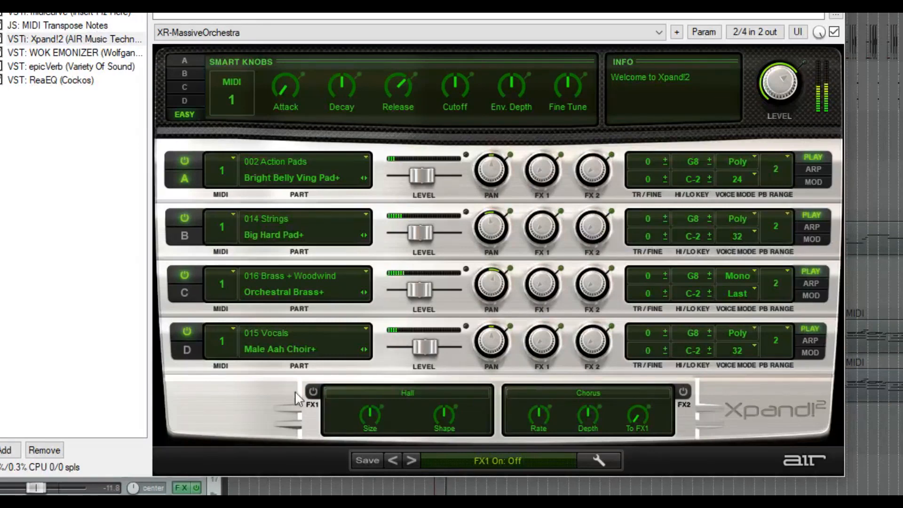
left_click(314, 393)
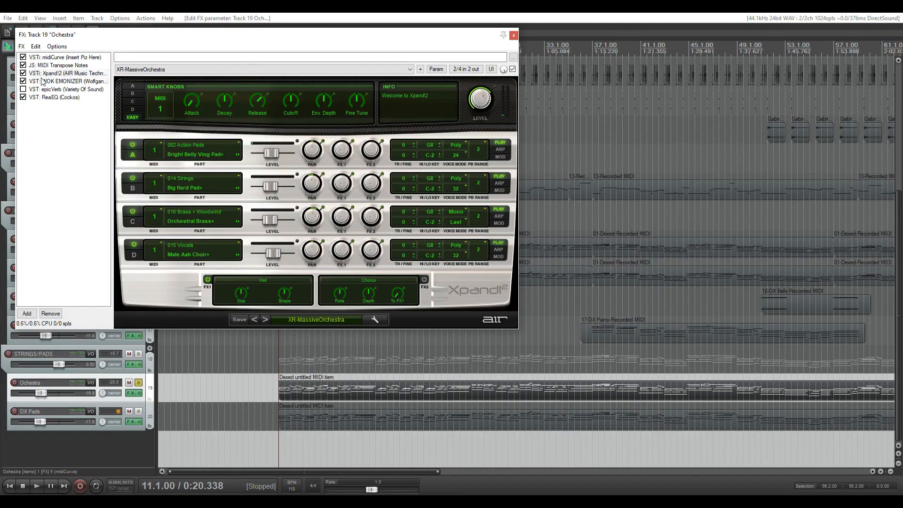
Show the WOK Emonizer settings and enable the epicVerb reverb in the Ochestra chain to audition it.
left_click(32, 53)
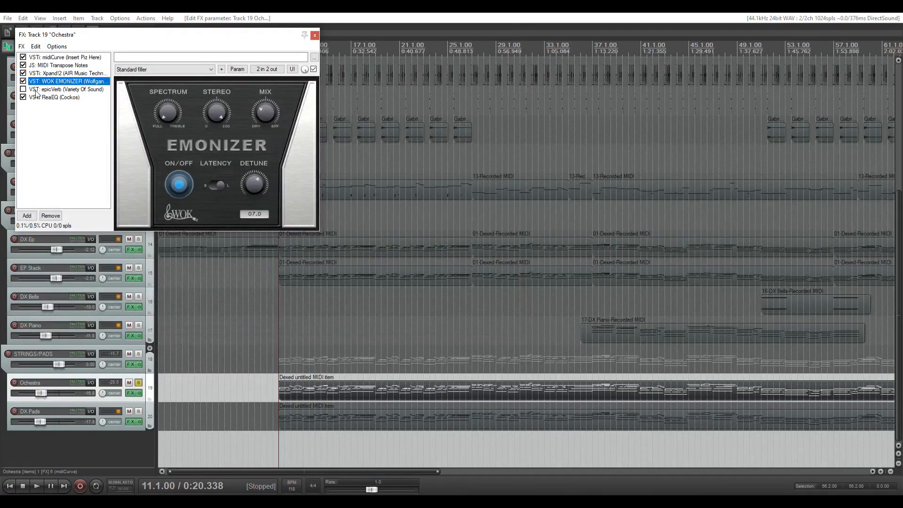
left_click(39, 89)
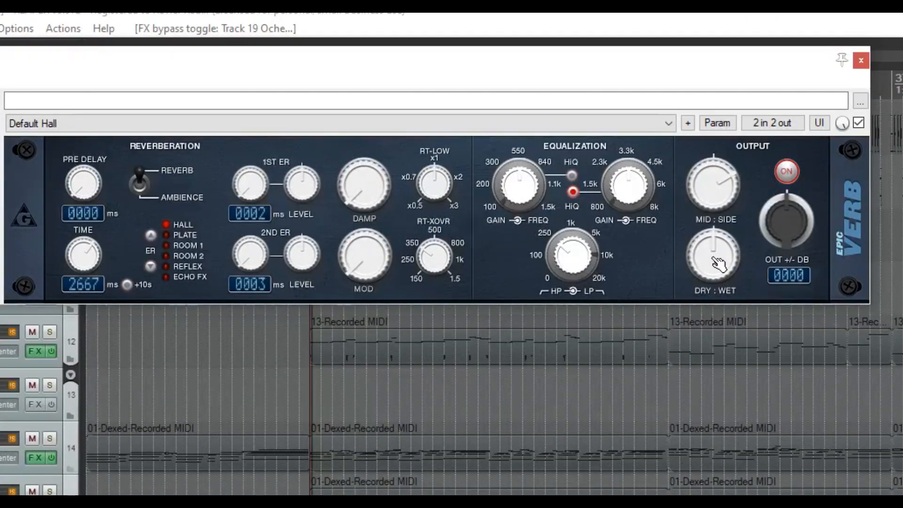
left_click(79, 290)
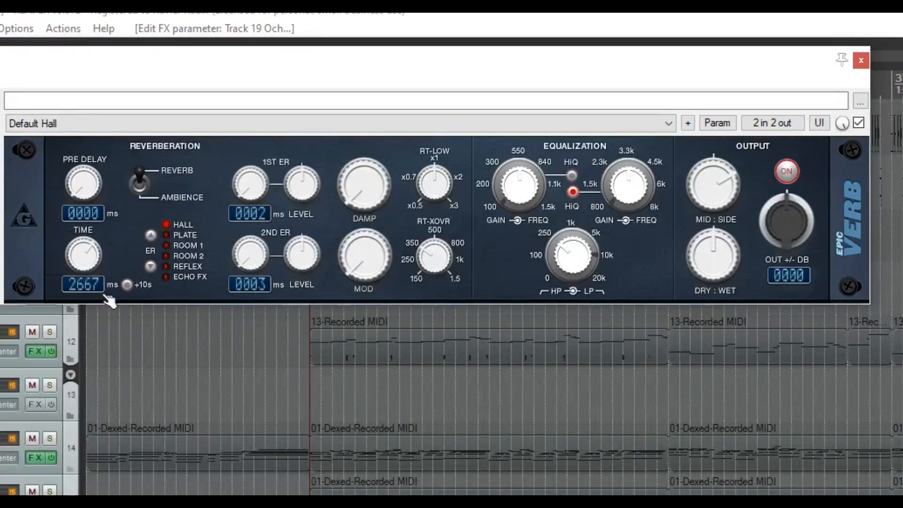
key("space")
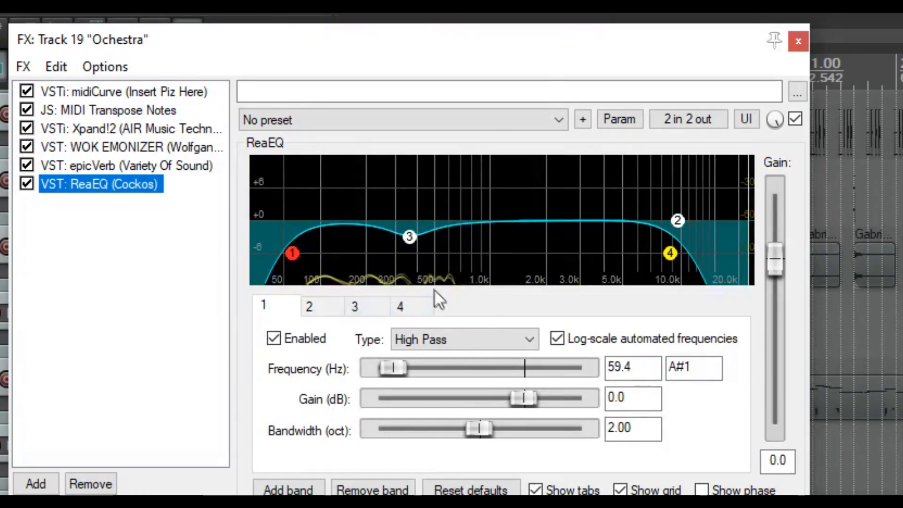
Examine bands 2 and 3 of the Ochestra ReaEQ, including band 3's frequency and gain.
left_click(316, 304)
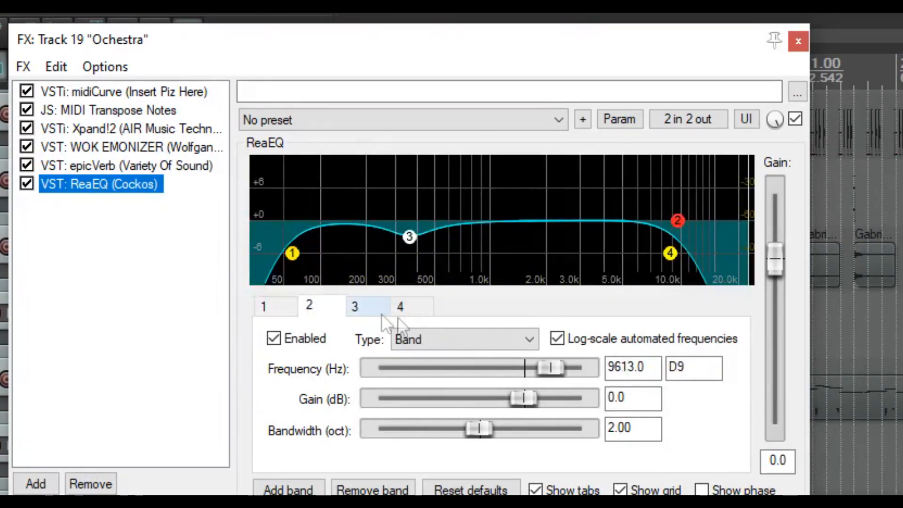
left_click(359, 305)
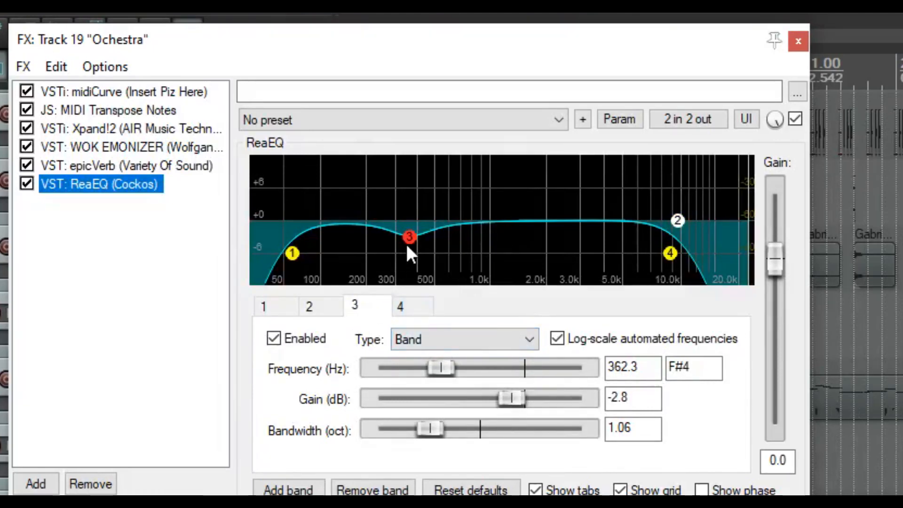
double_click(617, 367)
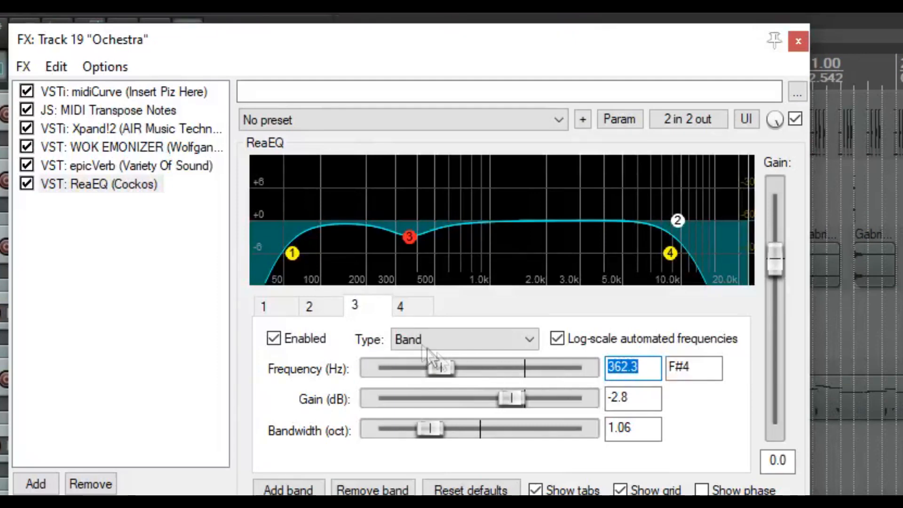
double_click(619, 399)
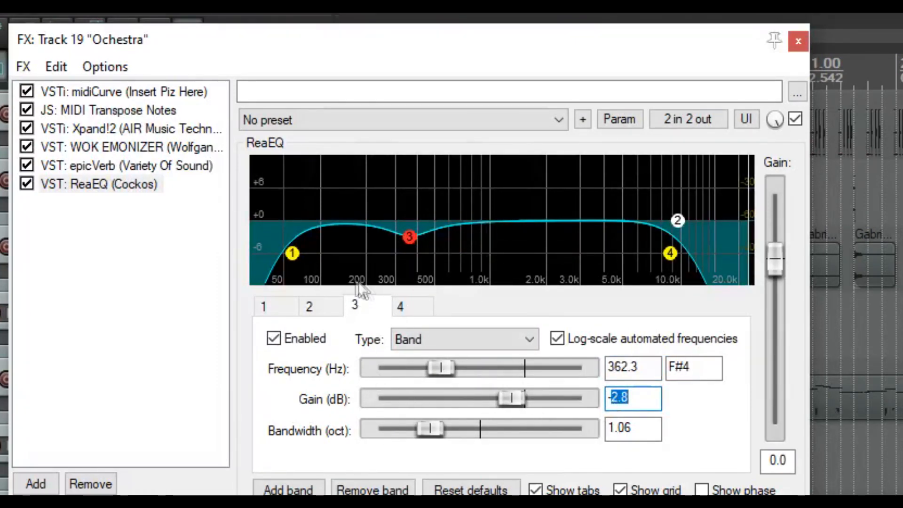
Reset the gain of ReaEQ band 3 to 0 dB for comparison, undo the reset, and show ReaEQ again.
mouse_move(410, 240)
left_click(550, 397)
left_click(85, 166)
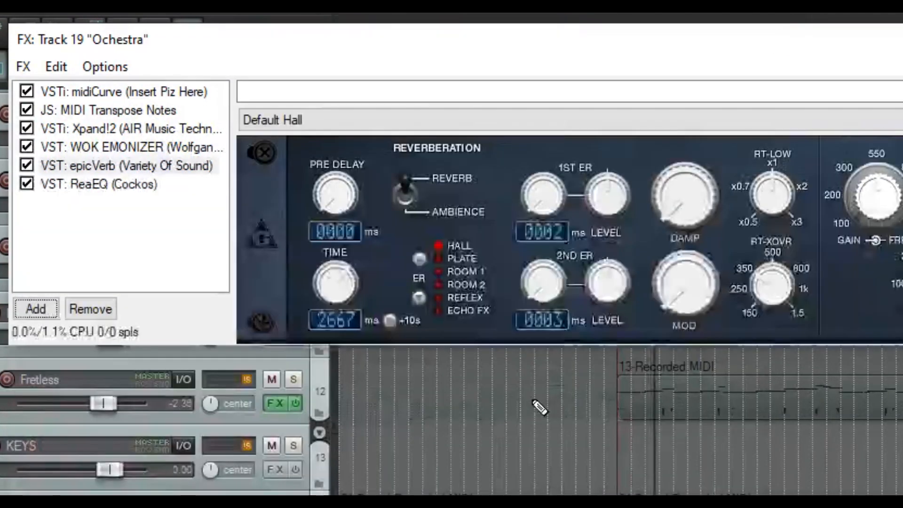
left_click(83, 185)
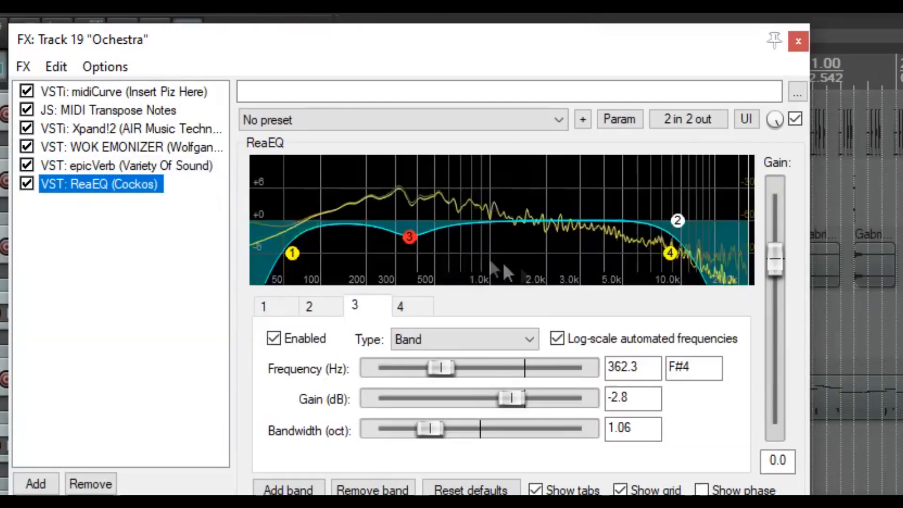
double_click(516, 399)
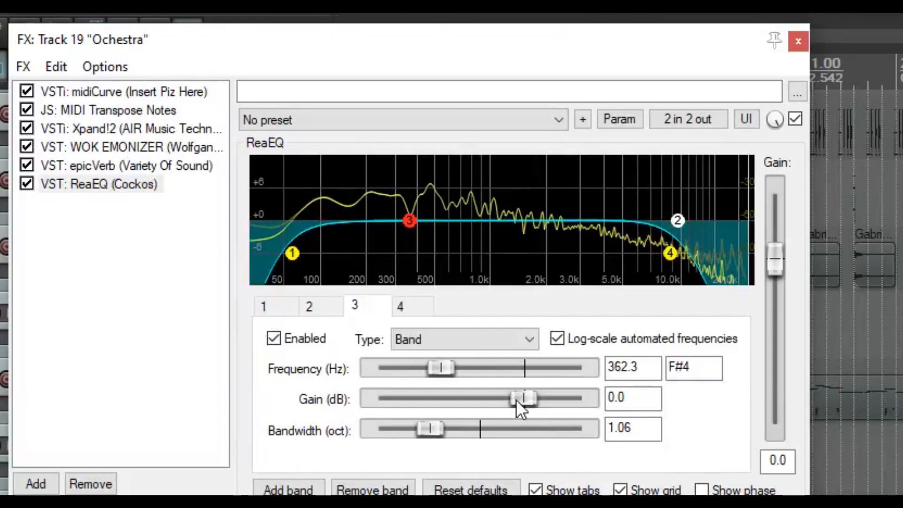
key("ctrl+z")
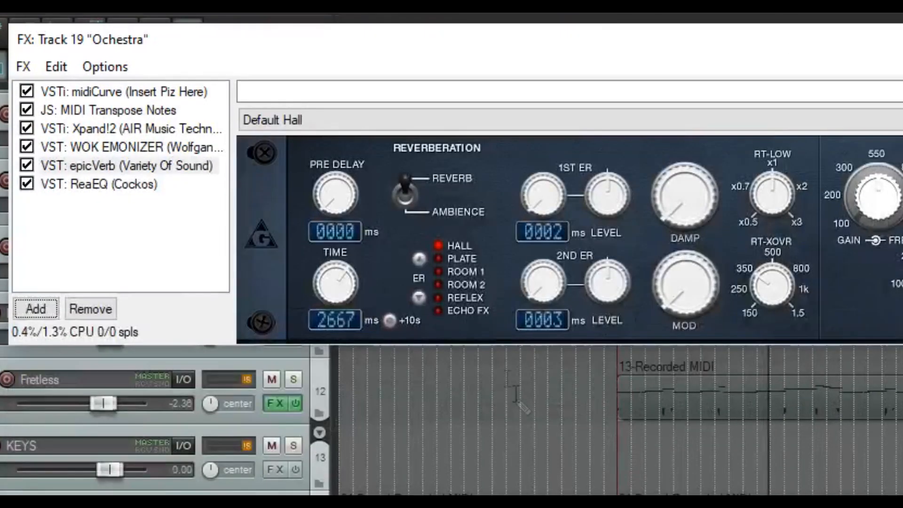
left_click(60, 186)
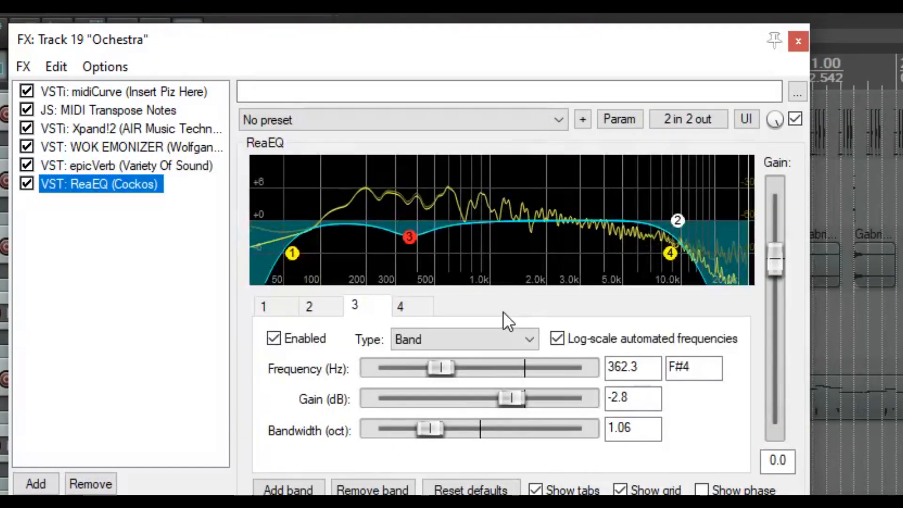
Disable and re-enable ReaEQ band 3 during playback to compare the sound, then stop playback.
left_click(278, 339)
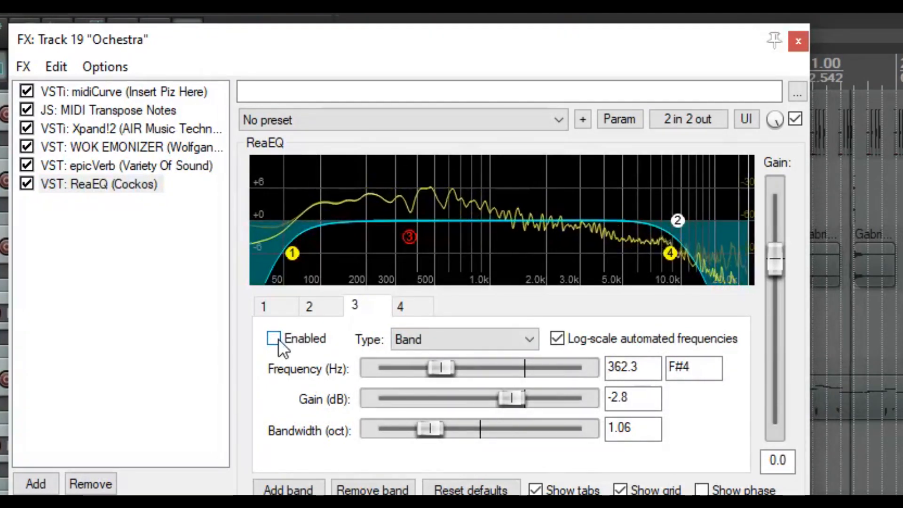
left_click(278, 339)
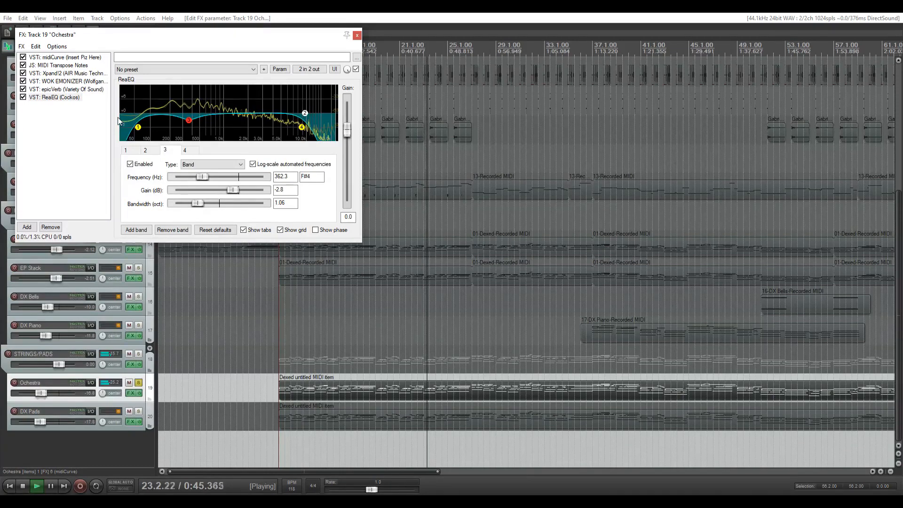
key("space")
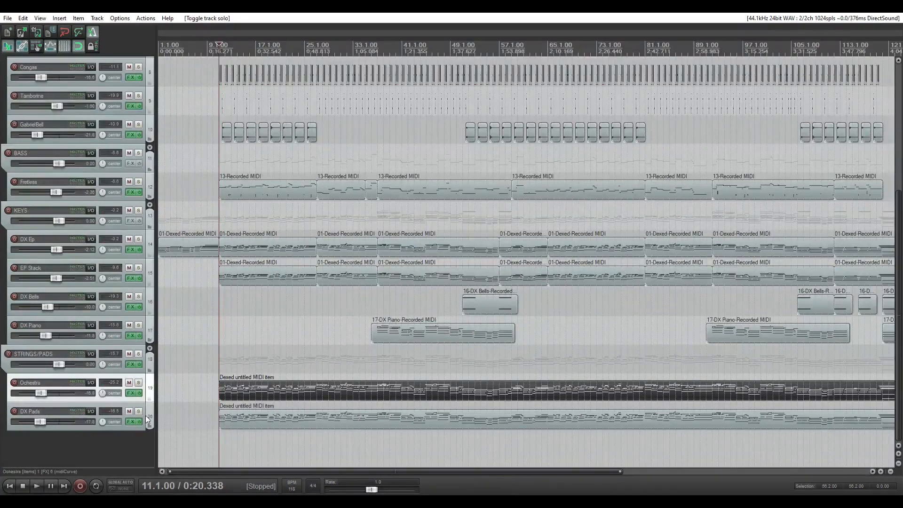
Solo the DX Pads track and play its part alone from bar 11.
left_click(145, 417)
left_click(138, 413)
key("space")
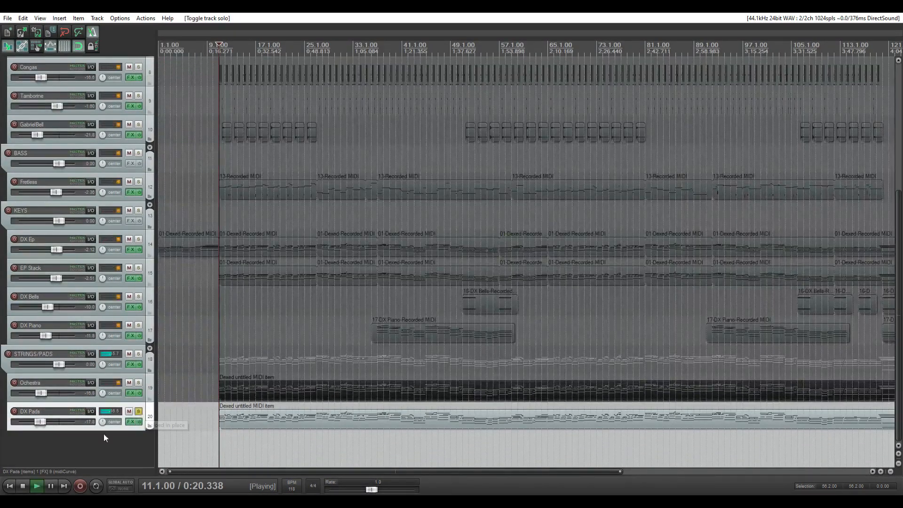
Open the DX Pads effects chain, show the first Dexed instrument with the ENSEMBLE 2 patch, and stop playback.
left_click(131, 422)
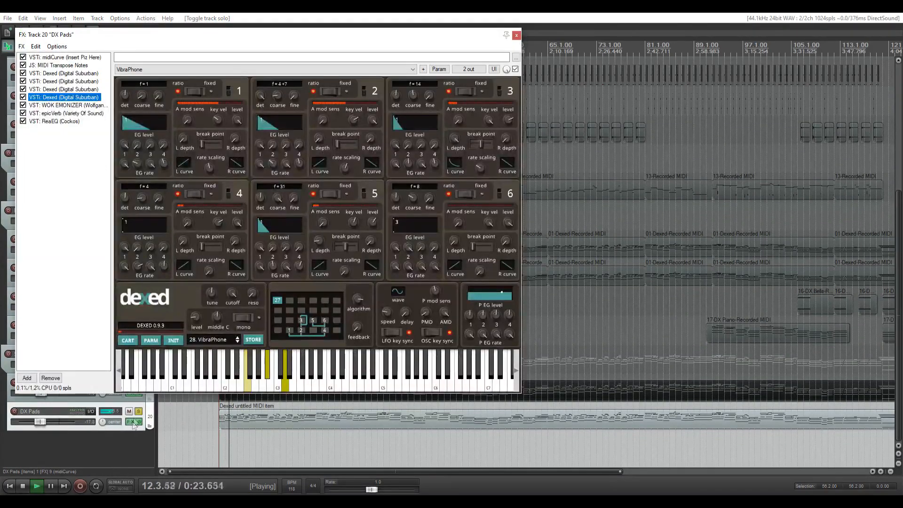
left_click(45, 76)
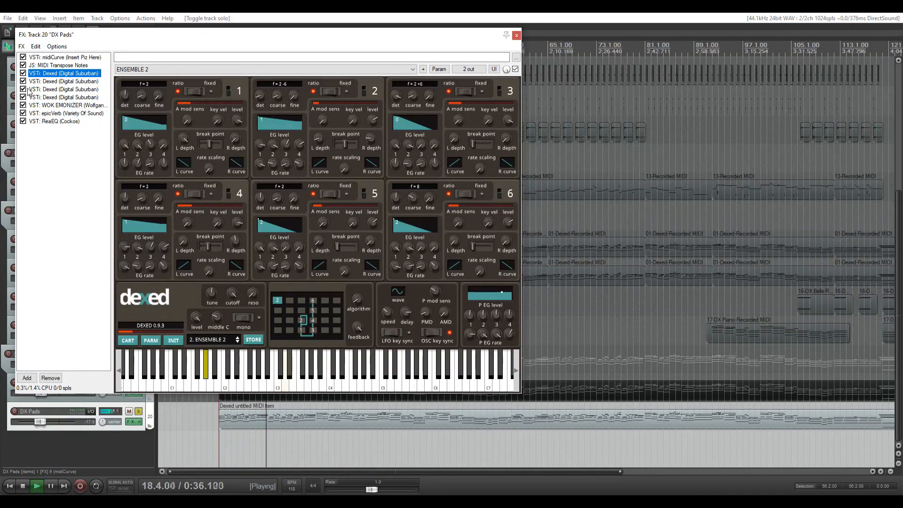
key("space")
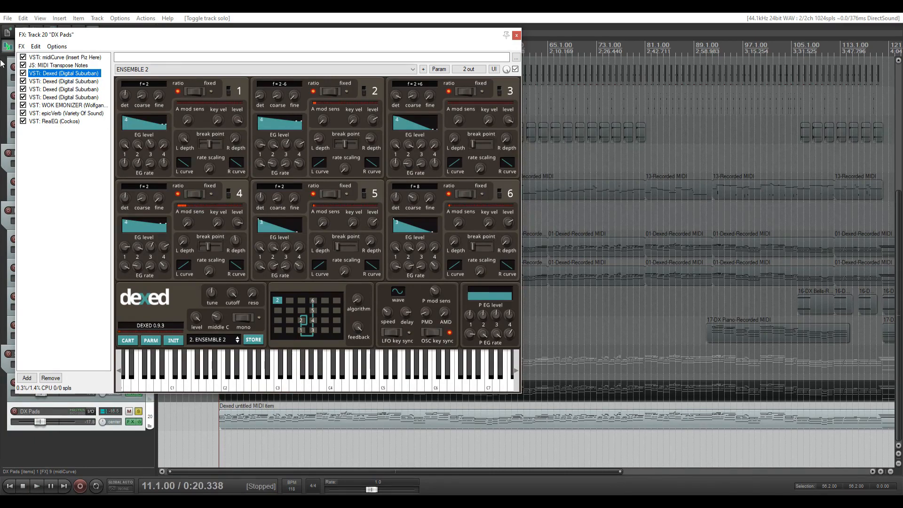
Bypass the second, third and fourth Dexed instruments on DX Pads, and view the Emonizer and epicVerb settings.
left_click(23, 82)
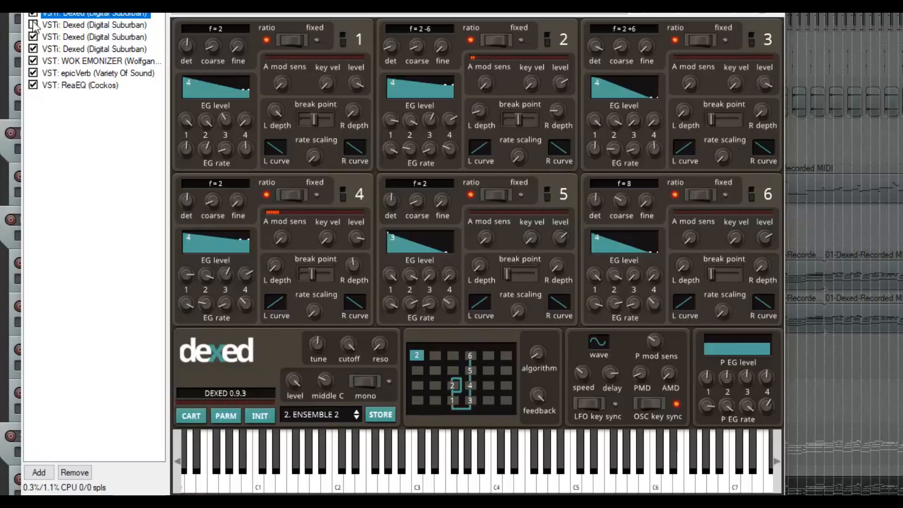
left_click(33, 49)
left_click(66, 62)
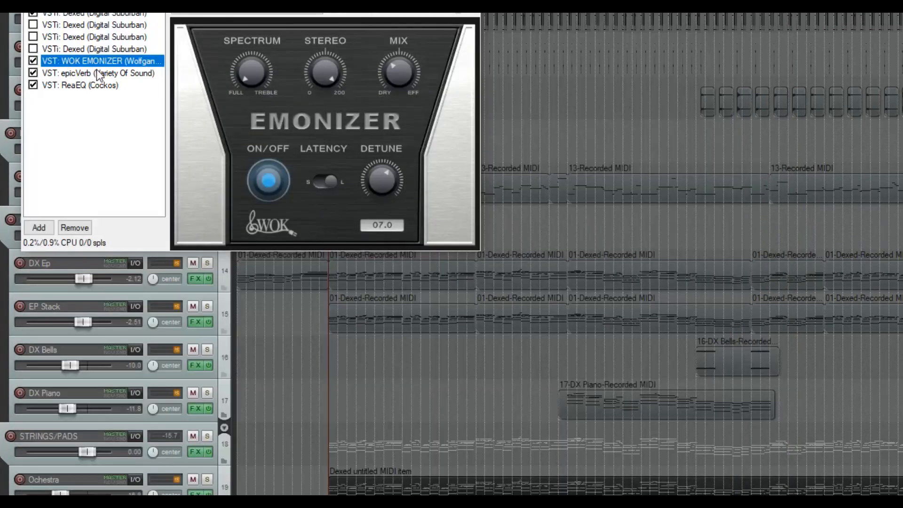
left_click(95, 73)
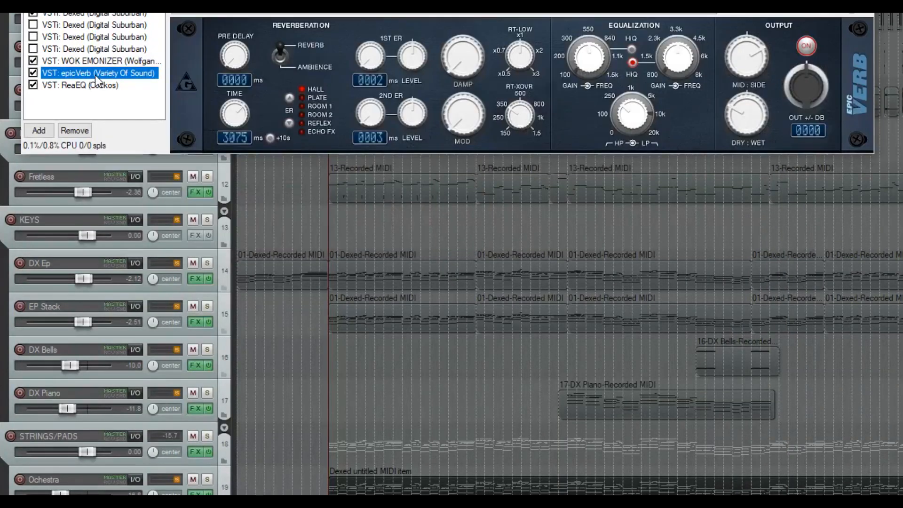
View the ReaEQ settings on DX Pads, and play the first Dexed instrument's ENSEMBLE 2 patch on its own.
left_click(70, 86)
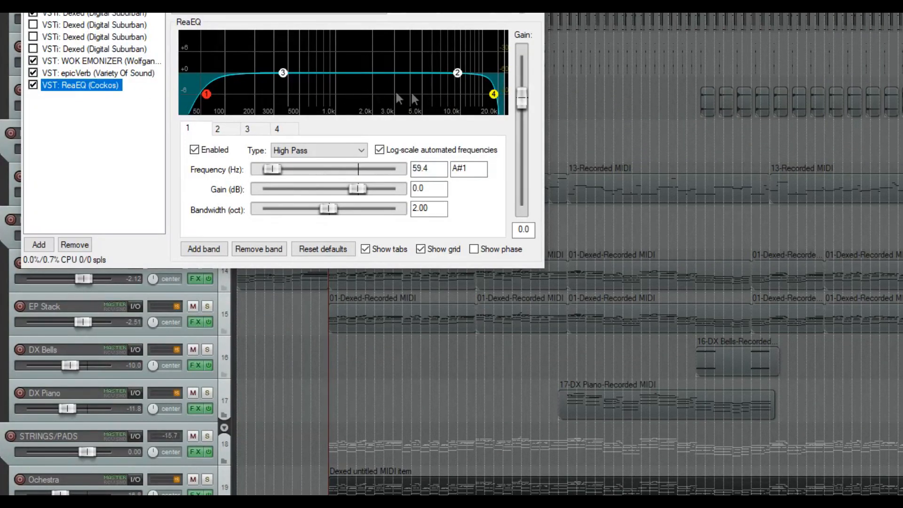
left_click(50, 15)
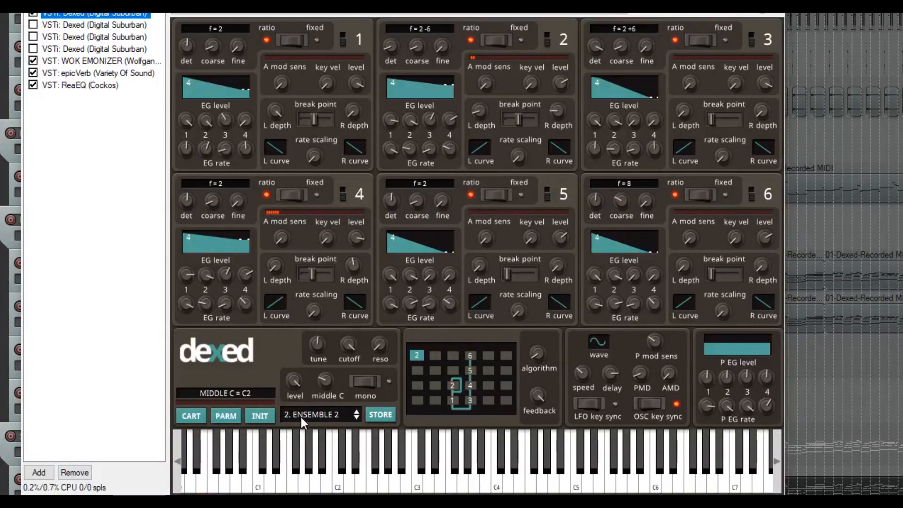
left_click(375, 450)
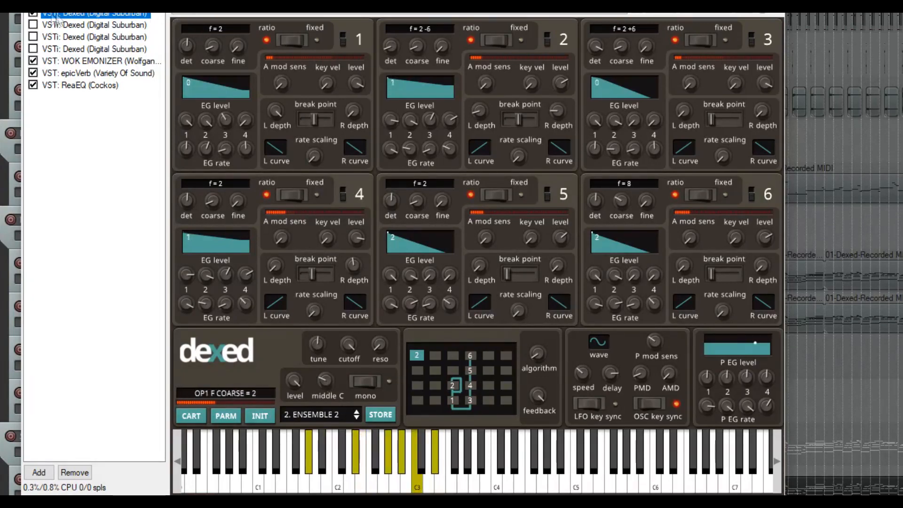
Enable the second Dexed instrument with the TT-STRING3 patch and view it alongside the first one during playback.
left_click(34, 27)
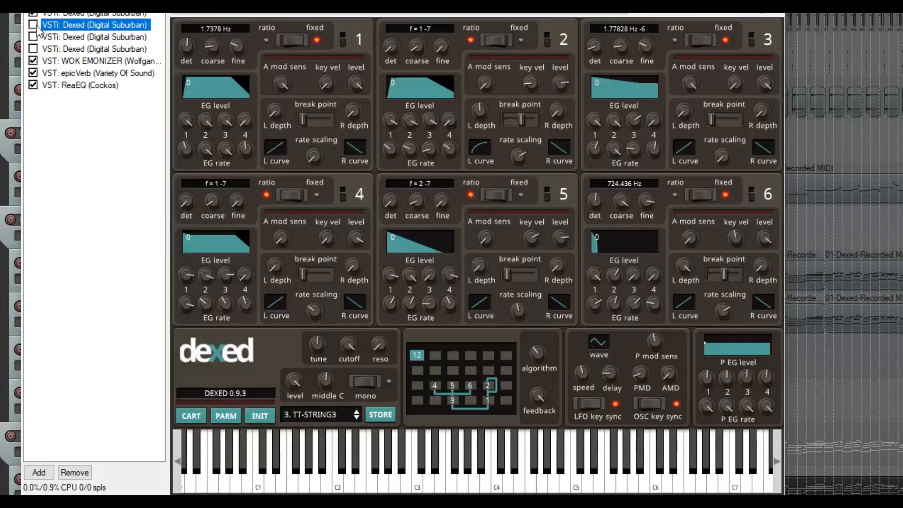
left_click(33, 26)
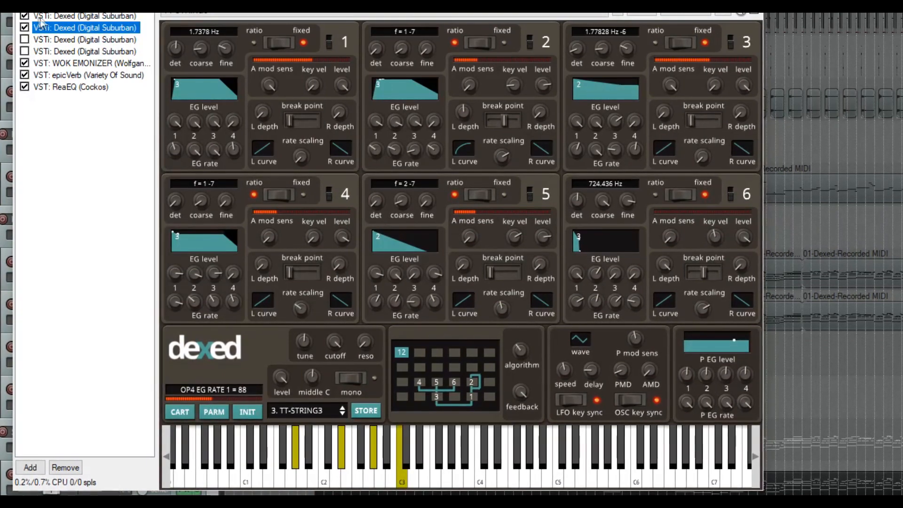
left_click(41, 17)
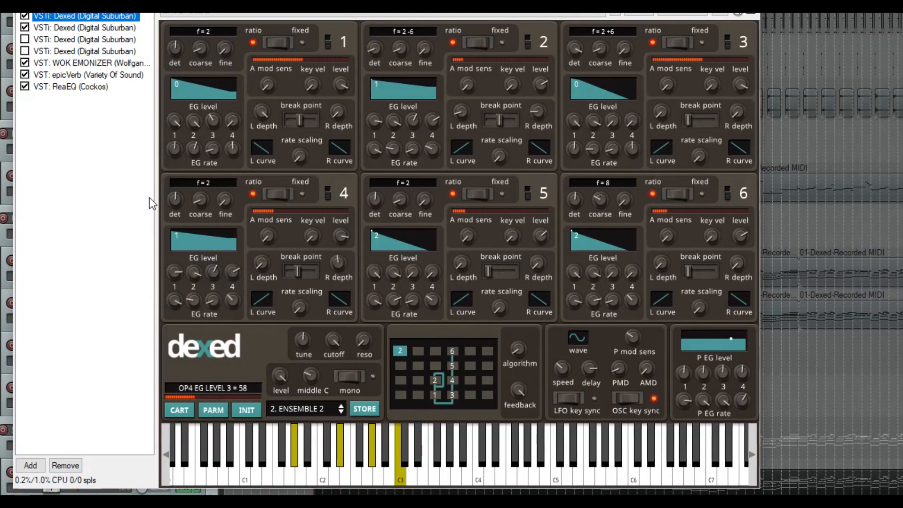
Isolate the third Dexed instrument with the VOICE 1 patch by bypassing the first two and enabling it.
left_click(52, 41)
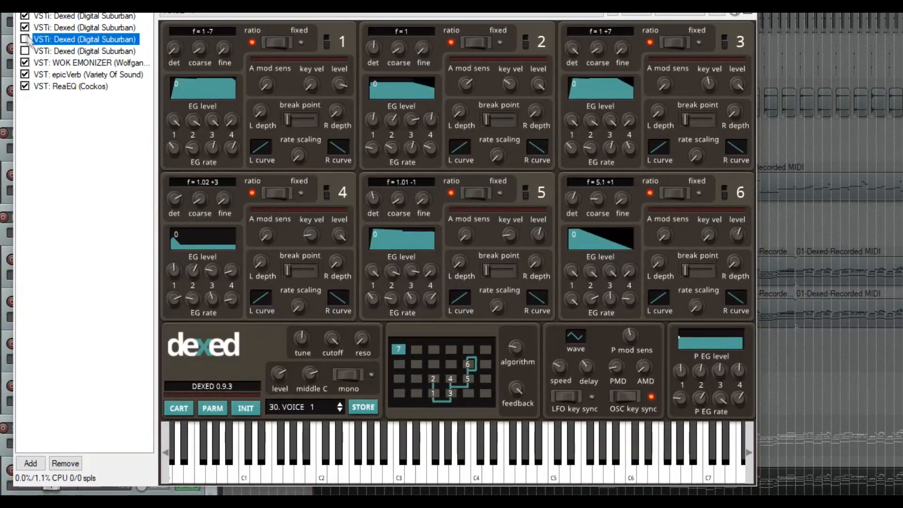
left_click(25, 15)
left_click(25, 27)
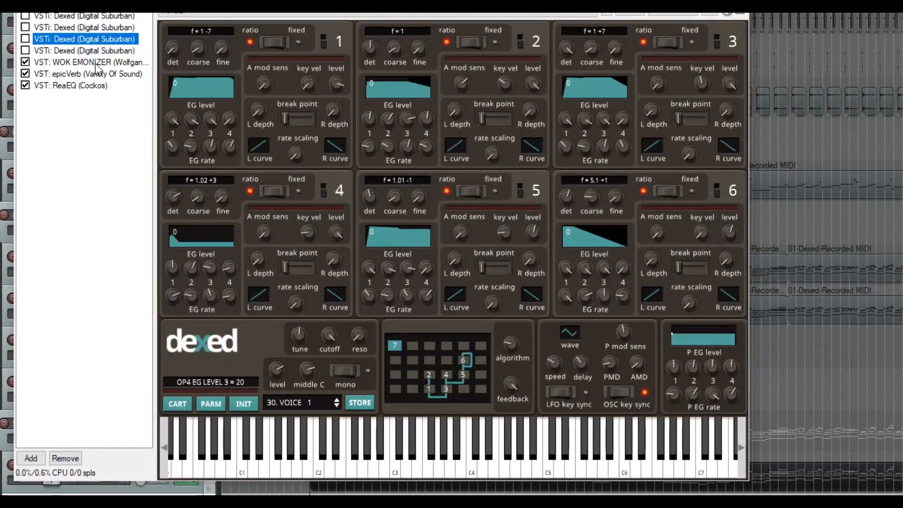
left_click(25, 39)
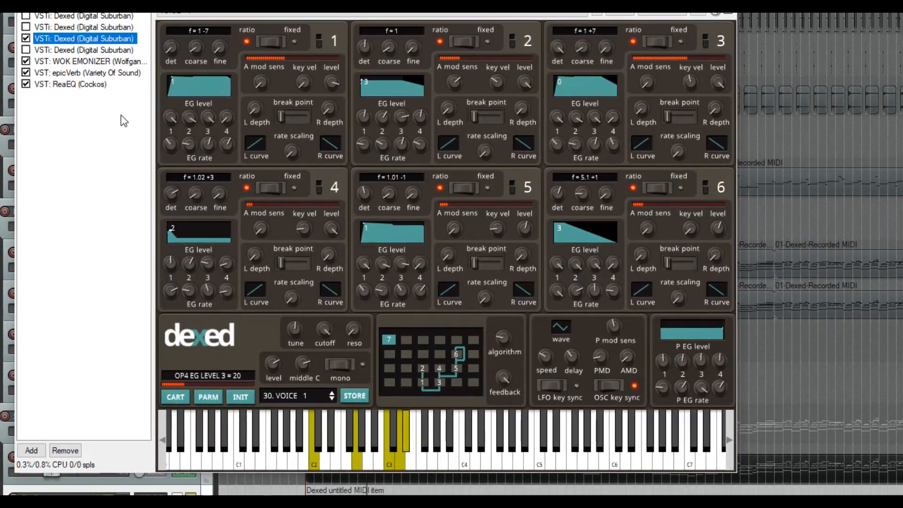
Isolate the fourth Dexed instrument with the VibraPhone patch, play its sound alone, and stop playback.
left_click(26, 38)
left_click(26, 50)
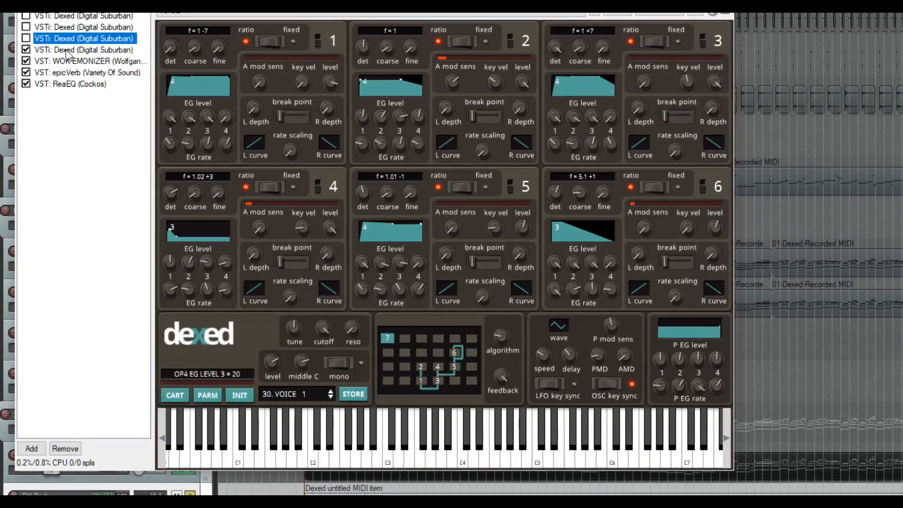
left_click(30, 50)
left_click(280, 416)
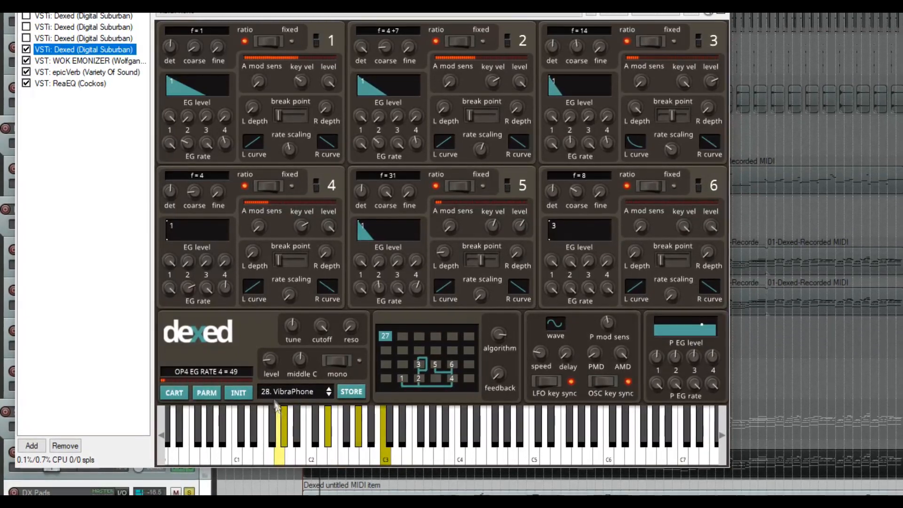
key("space")
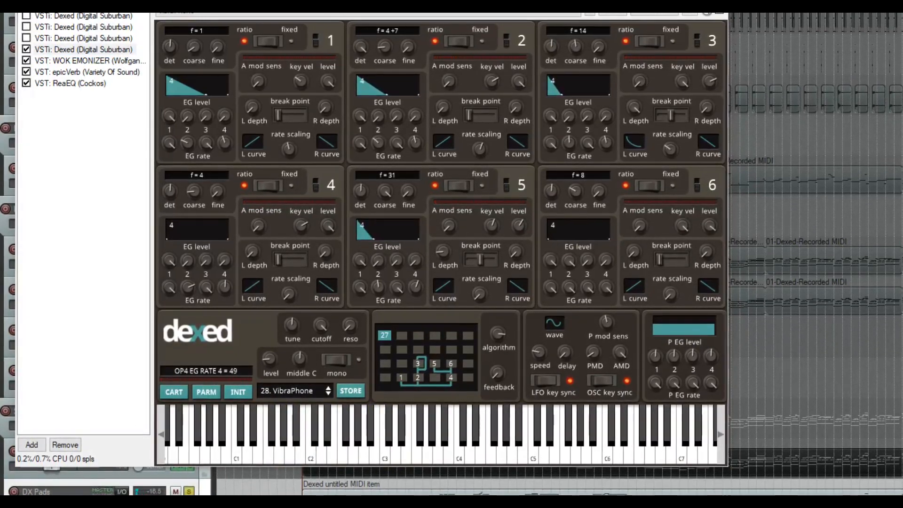
key("space")
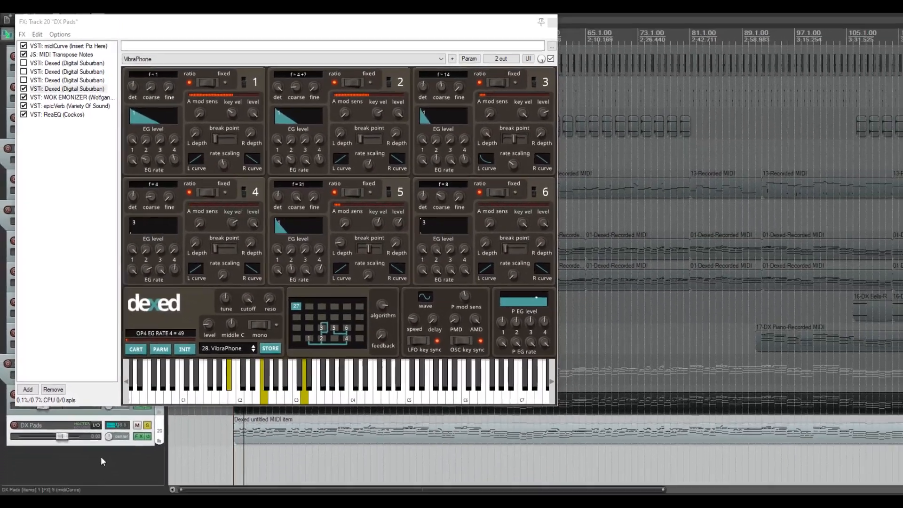
key("space")
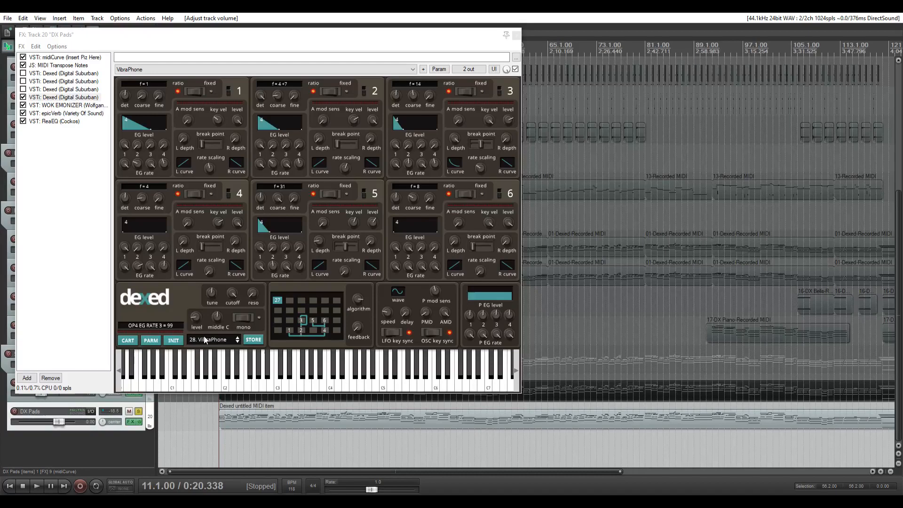
Re-enable the first three Dexed instruments on DX Pads, play the full layered pad from bar 11, and stop playback.
left_click(23, 90)
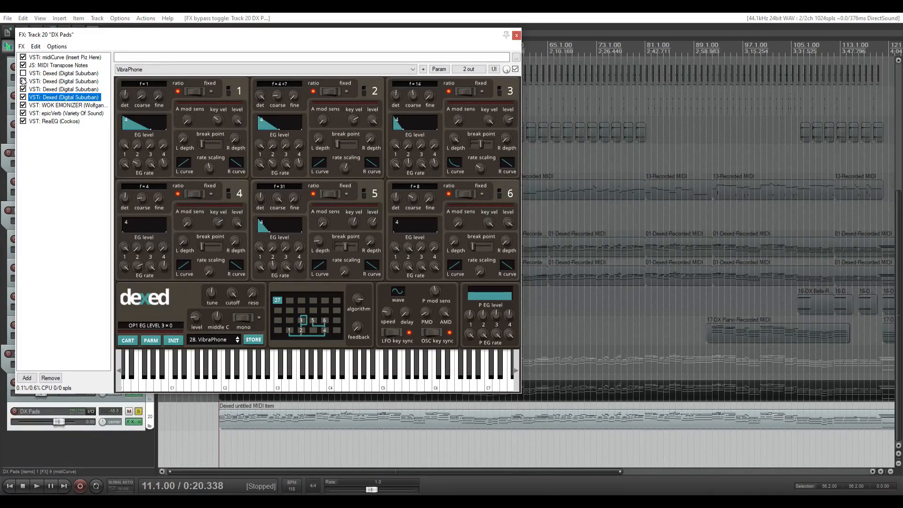
left_click(22, 73)
key("space")
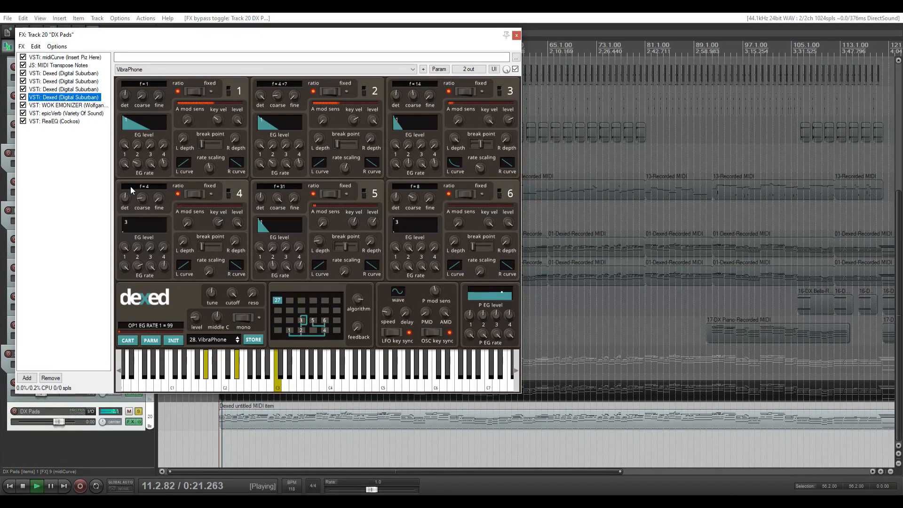
mouse_move(64, 425)
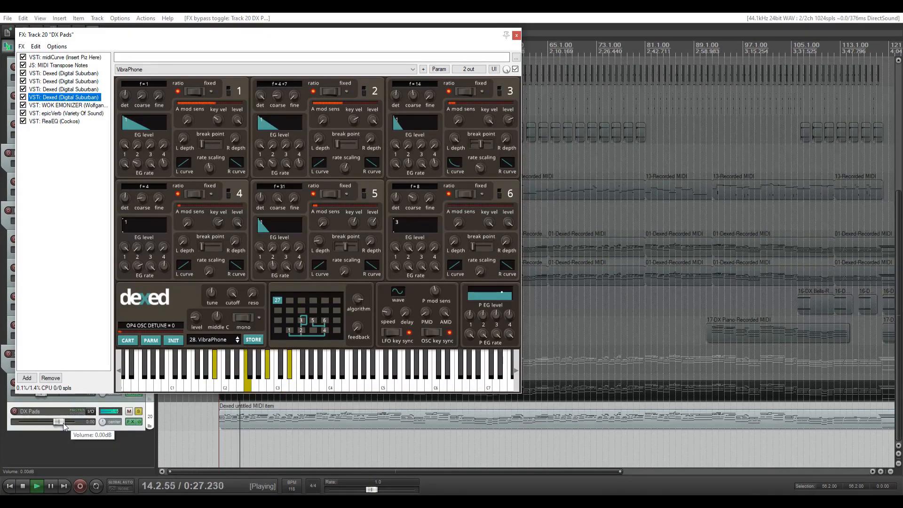
key("space")
key("space")
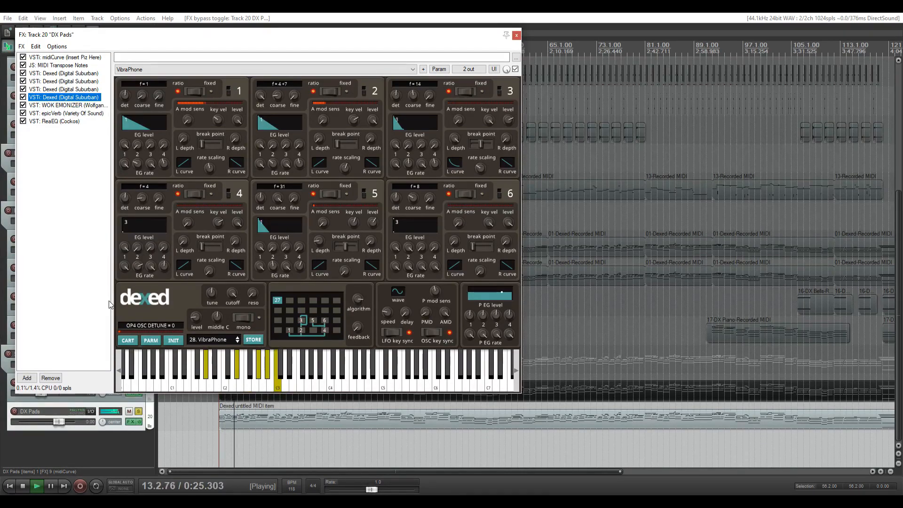
key("space")
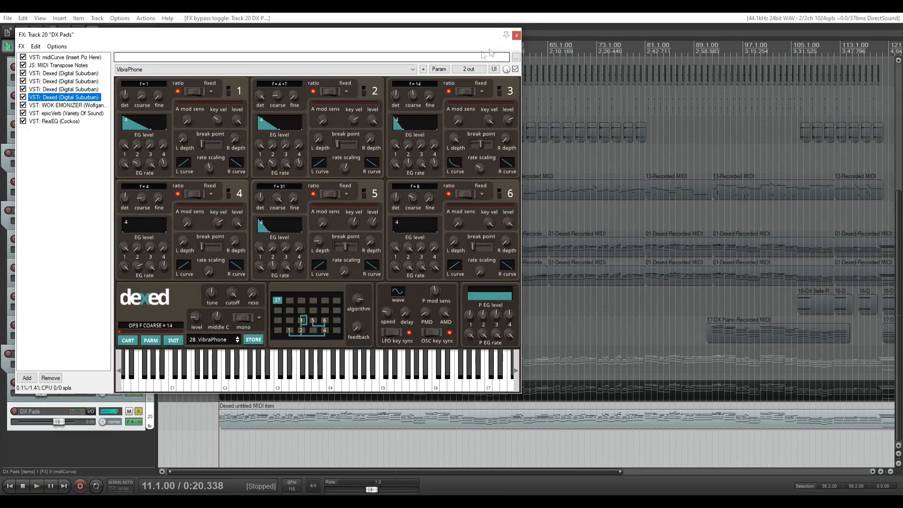
Close the DX Pads effects chain, then restore the track's volume to -17.9 dB and unsolo it.
left_click(516, 35)
scroll(194, 351, "down", 8)
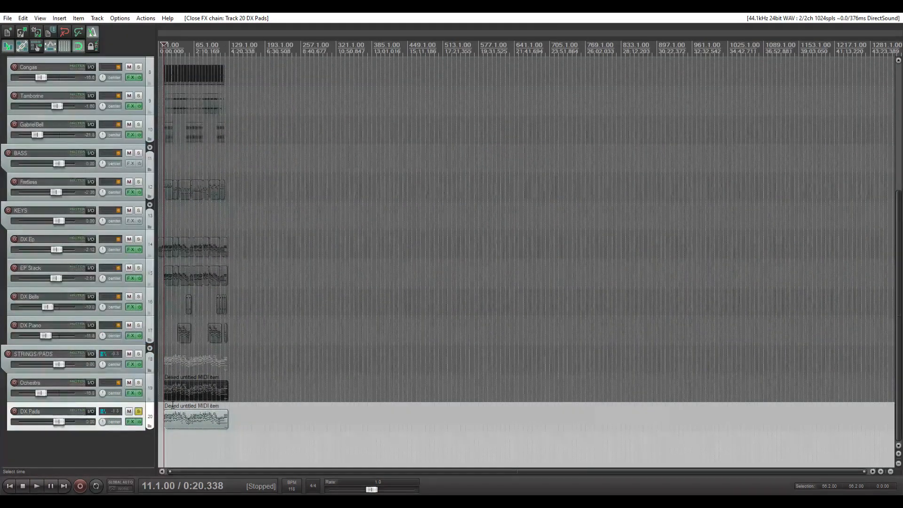
scroll(173, 405, "up", 2)
key("Delete")
left_click(138, 433)
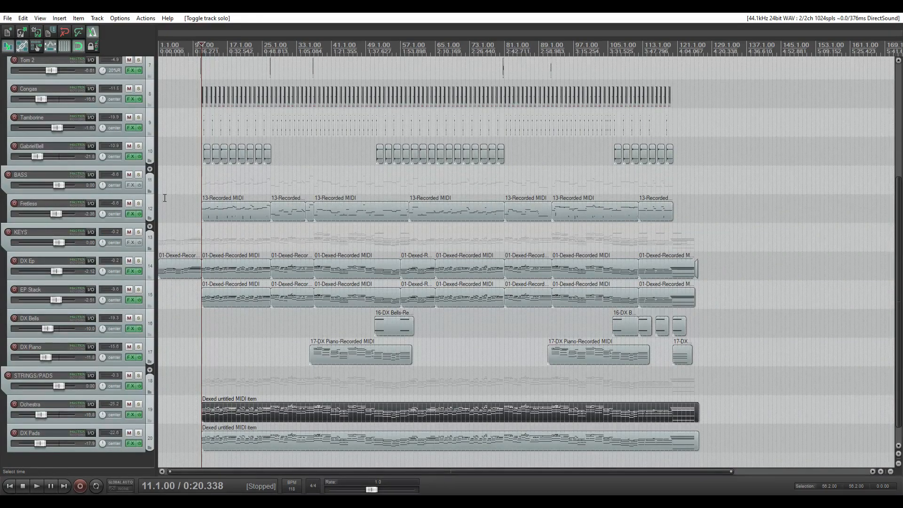
Look over the whole song arrangement, from the DRUMS group to the DX Pads track.
scroll(376, 254, "up", 4)
scroll(753, 249, "down", 3)
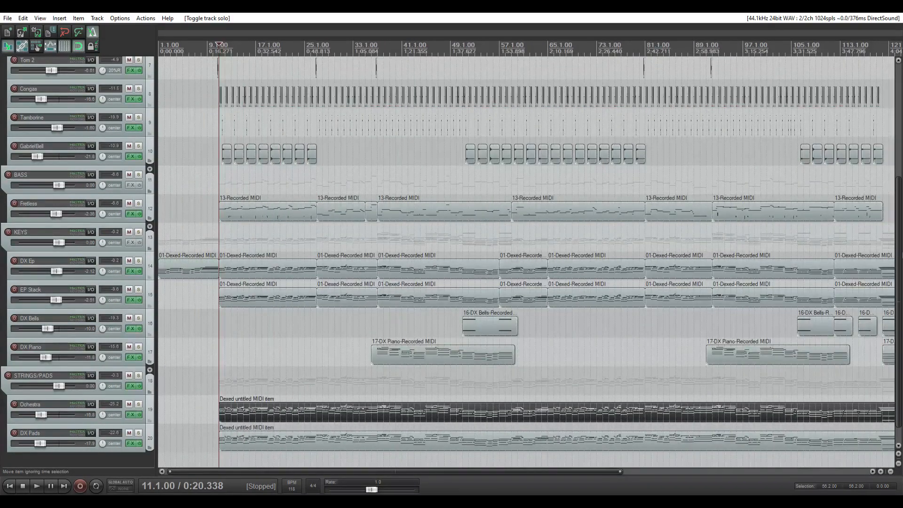
scroll(681, 243, "up", 4)
scroll(681, 243, "down", 3)
scroll(682, 243, "down", 2)
scroll(681, 244, "up", 3)
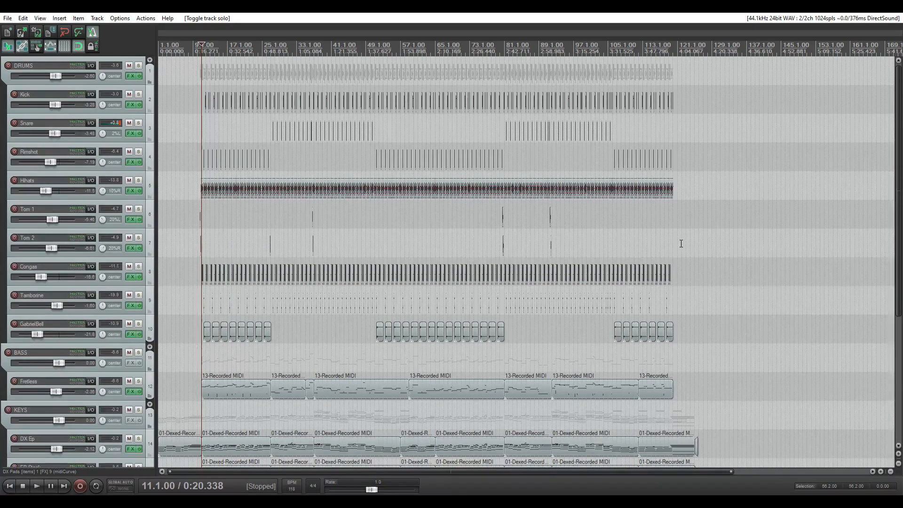
left_click_drag(898, 123, 898, 207)
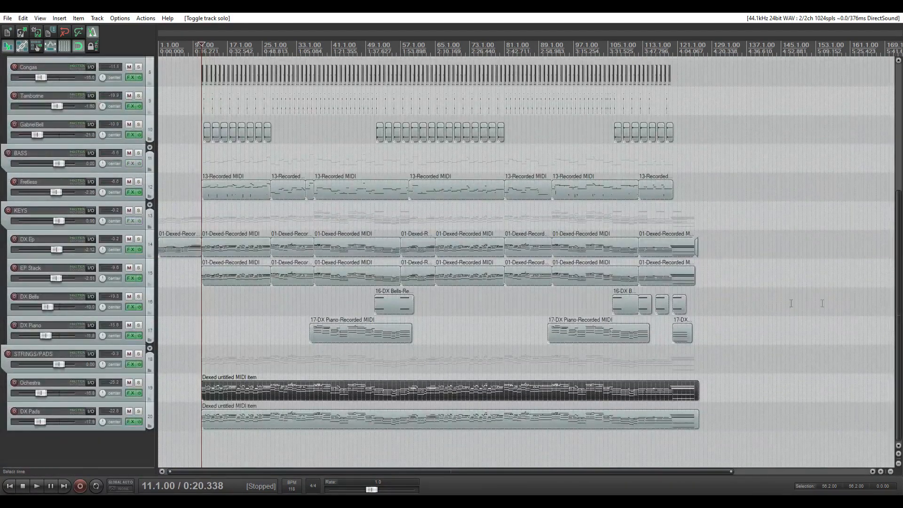
scroll(574, 302, "down", 1)
scroll(574, 302, "up", 3)
scroll(574, 303, "down", 3)
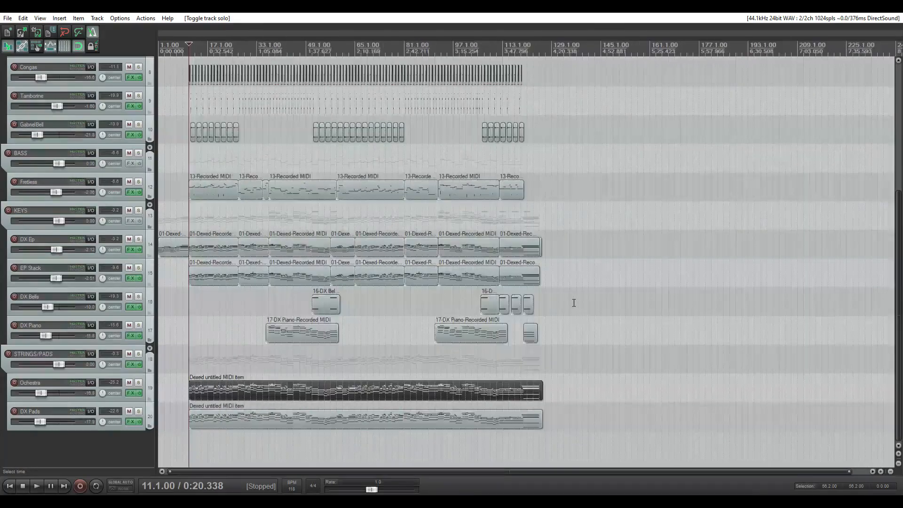
Clear the item selection and place the edit cursor near the song's start, at bar 3.
left_click(183, 345)
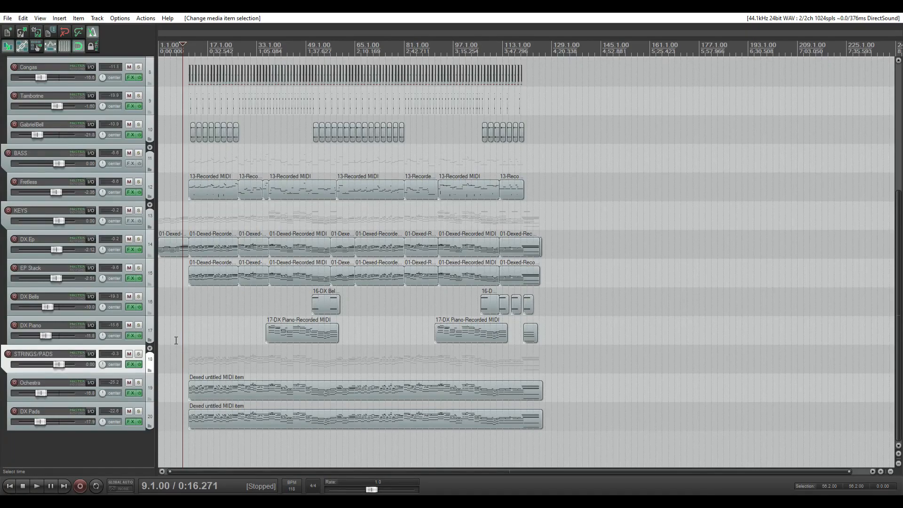
left_click(168, 318)
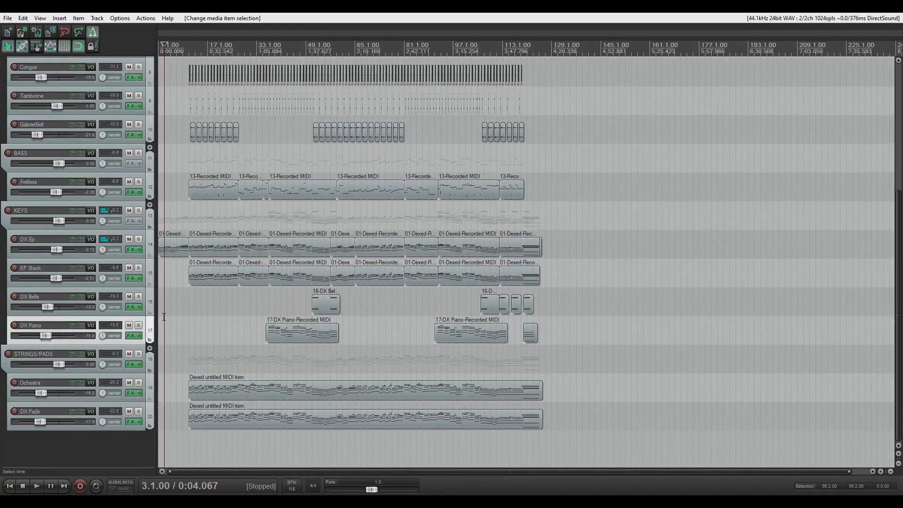